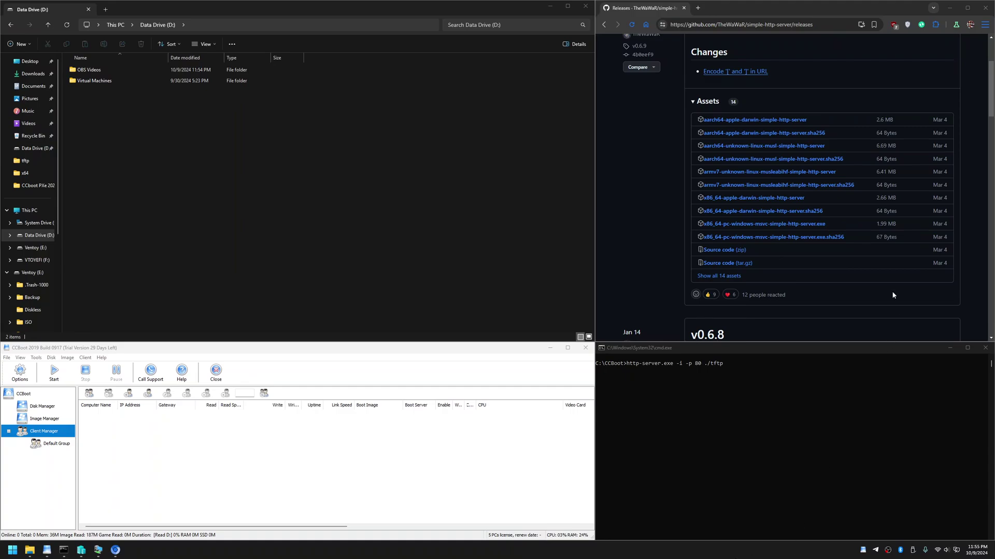
scroll(748, 62, up, 3)
click(757, 26)
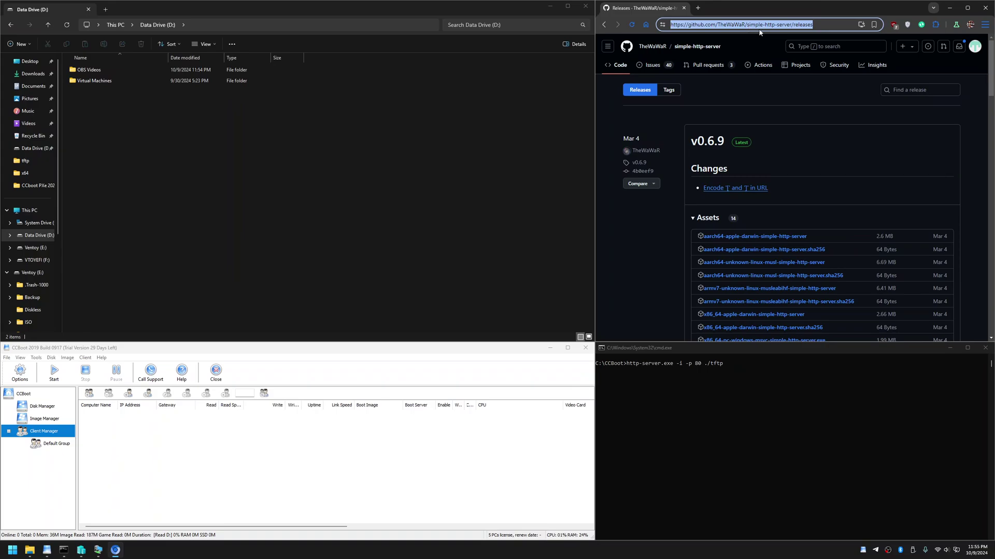
scroll(754, 82, down, 3)
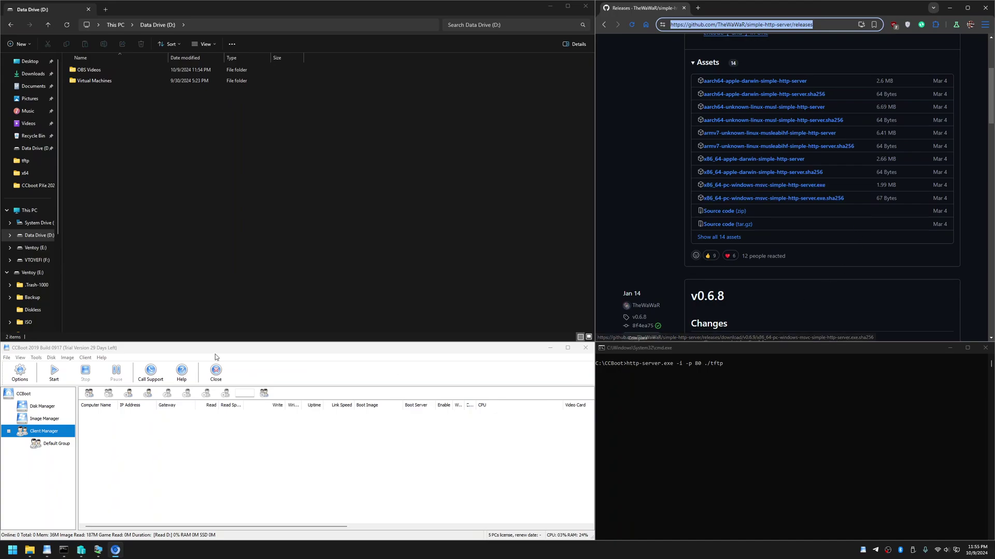
Open C:\CCBoot in File Explorer and select http-server.exe
click(221, 115)
click(38, 223)
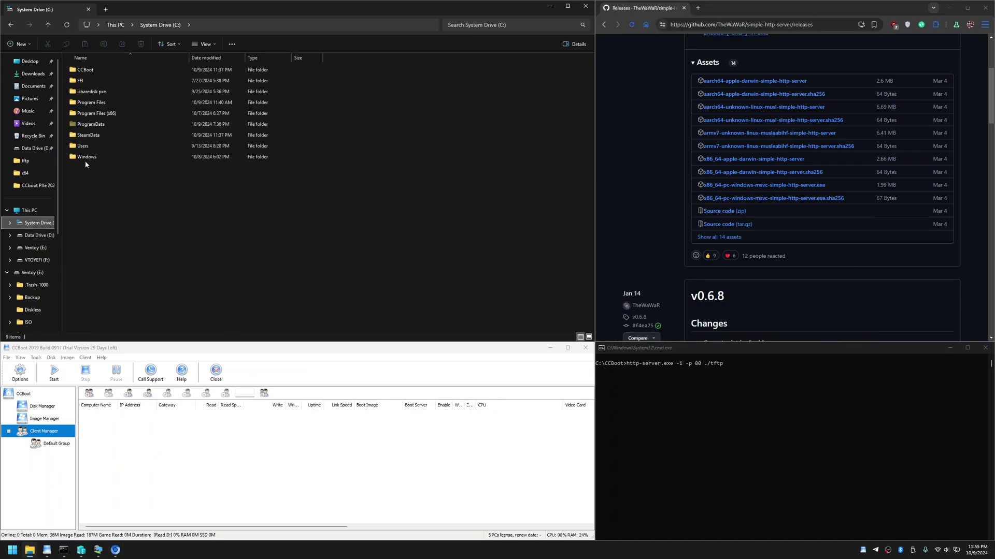
double_click(101, 71)
scroll(98, 265, down, 1)
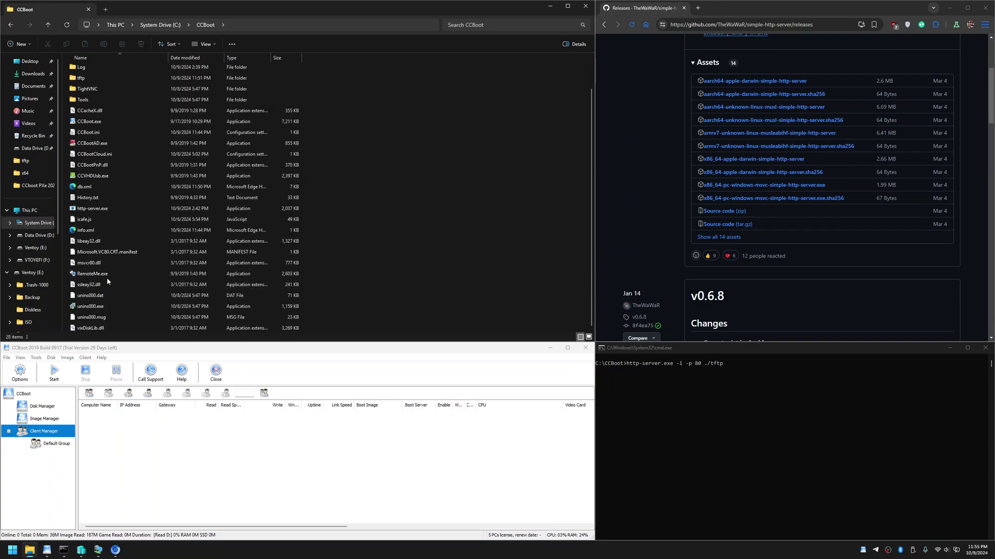
click(117, 210)
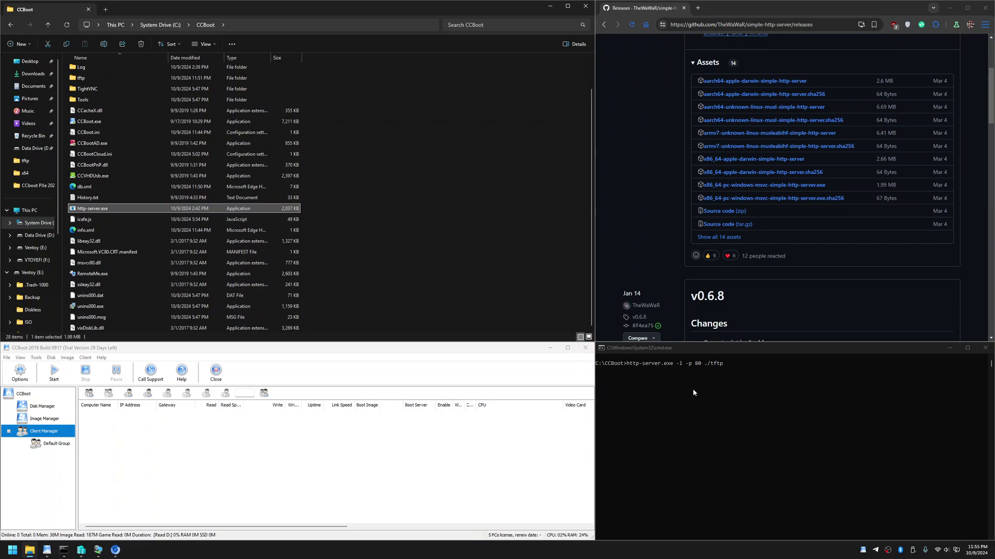
Clear the marked console text and open the CCBoot tftp folder in Explorer
click(623, 372)
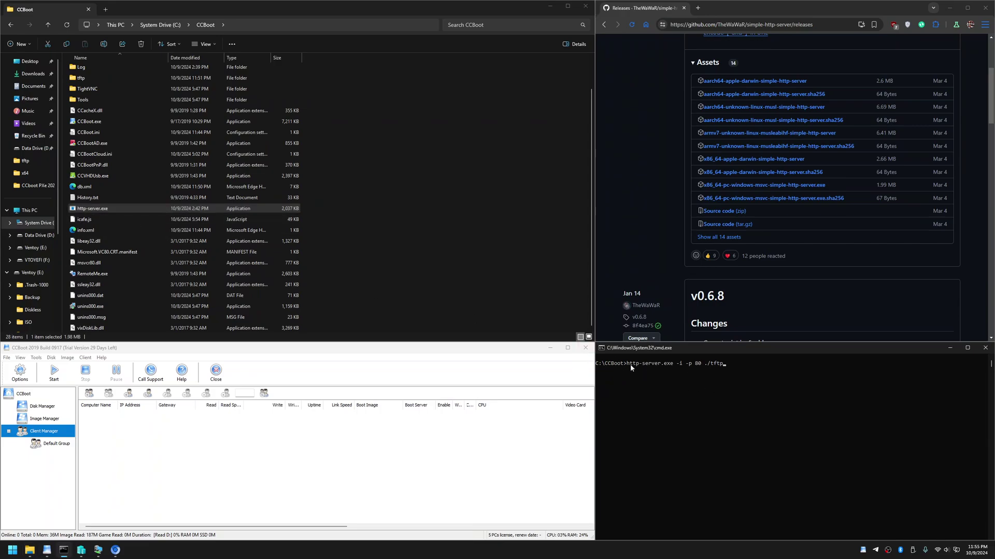
drag(629, 365, 723, 366)
click(719, 365)
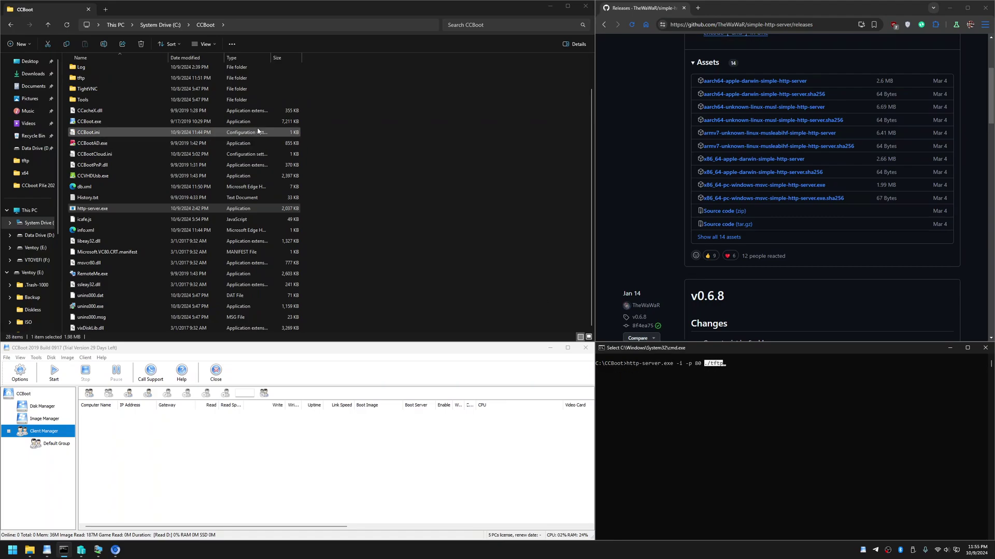
double_click(124, 77)
key(ctrl+a)
click(239, 209)
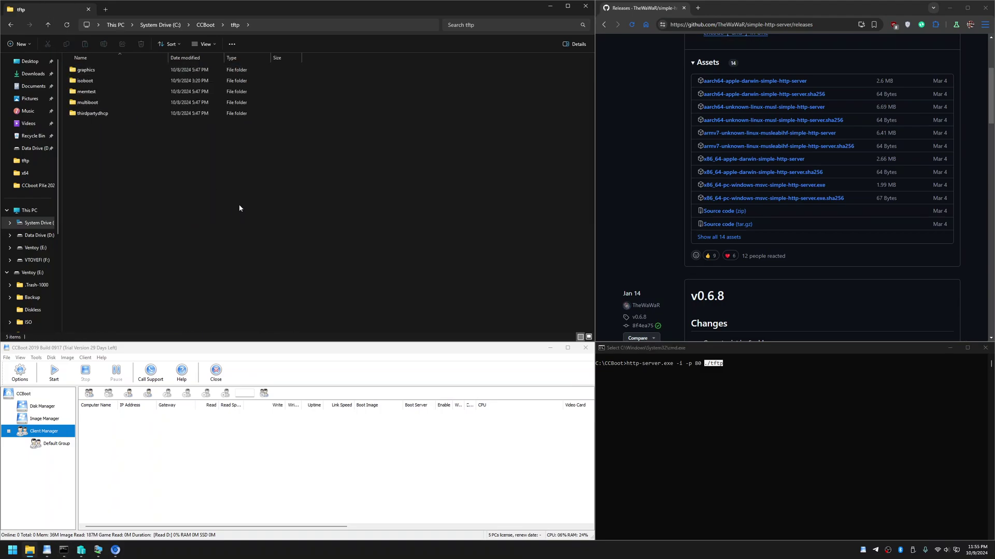
Run http-server.exe -i -p 80 ./tftp in Command Prompt to serve tftp on port 80
click(700, 409)
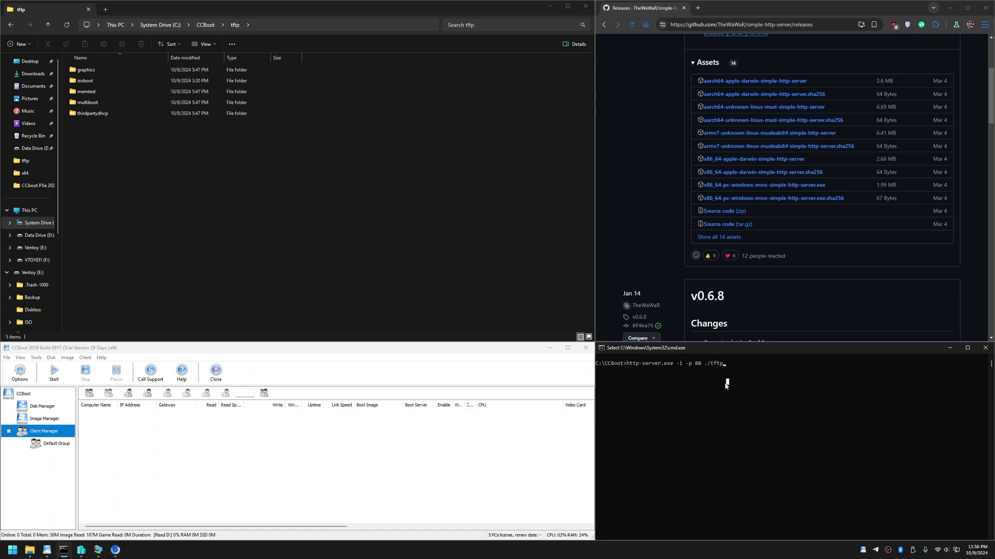
right_click(726, 386)
key(Return)
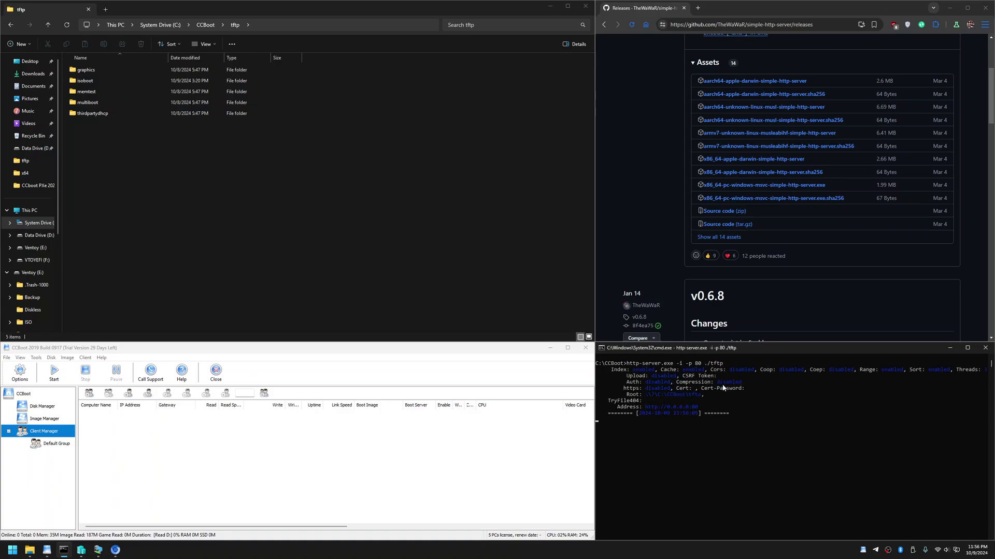
click(445, 250)
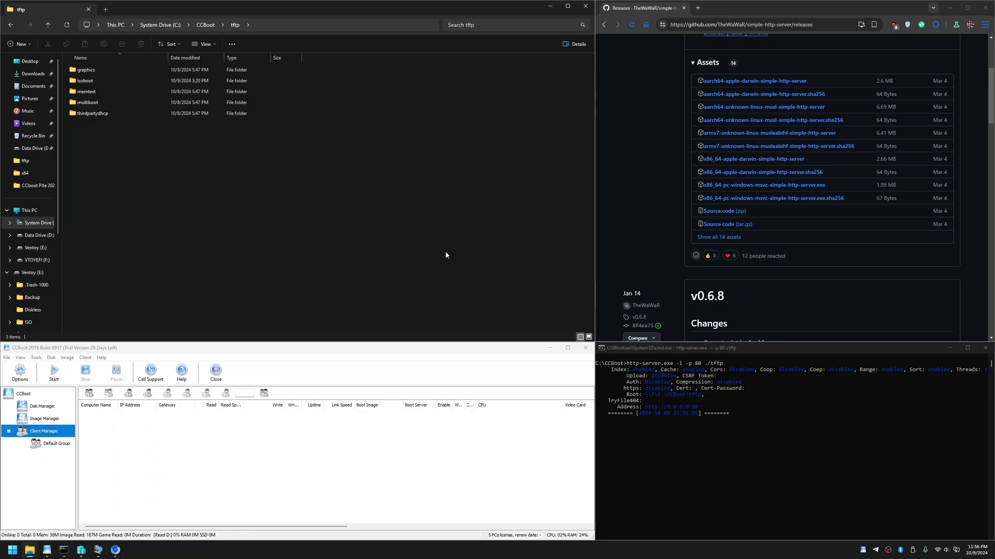
Extract the CCBoot Windows Install over LAN archive in Downloads to its suggested folder
click(34, 73)
click(99, 124)
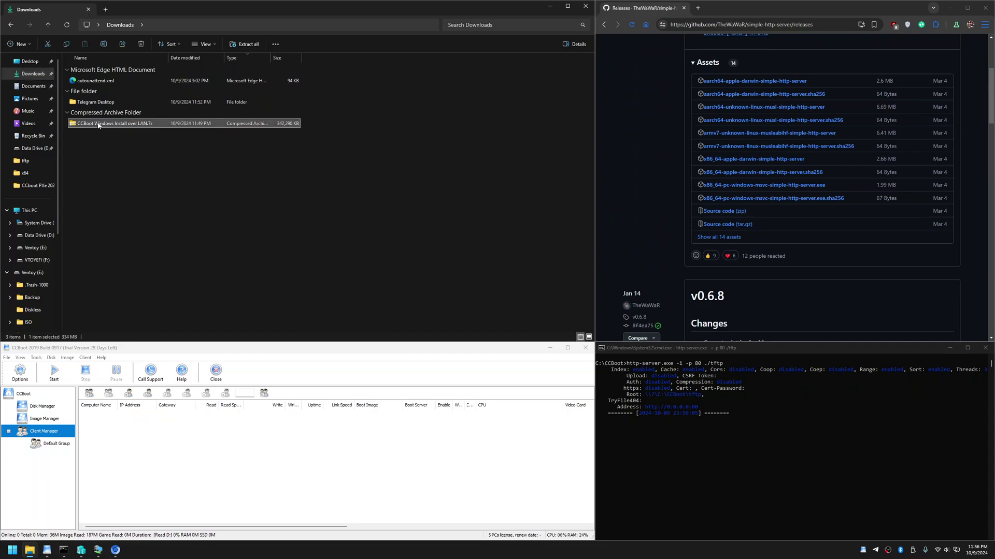
right_click(135, 121)
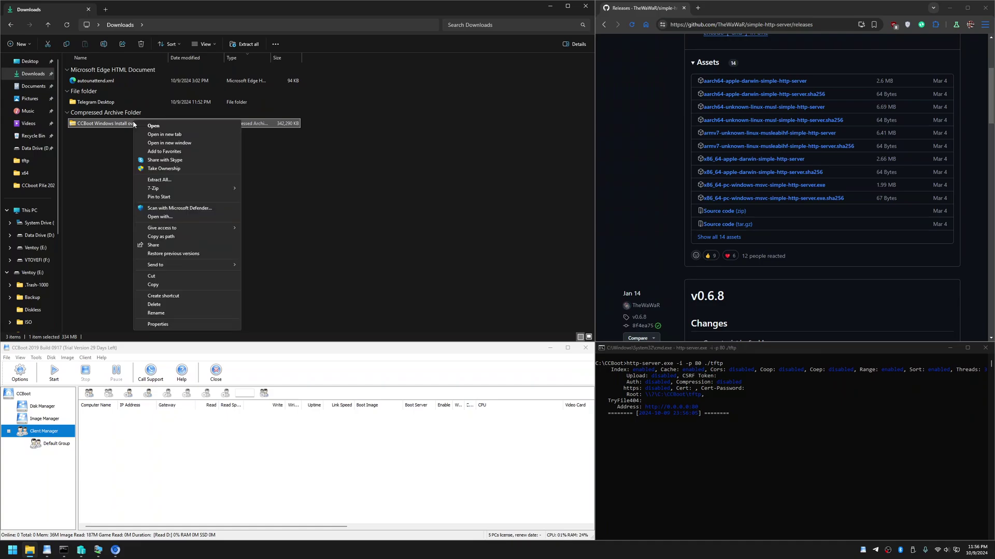
click(160, 180)
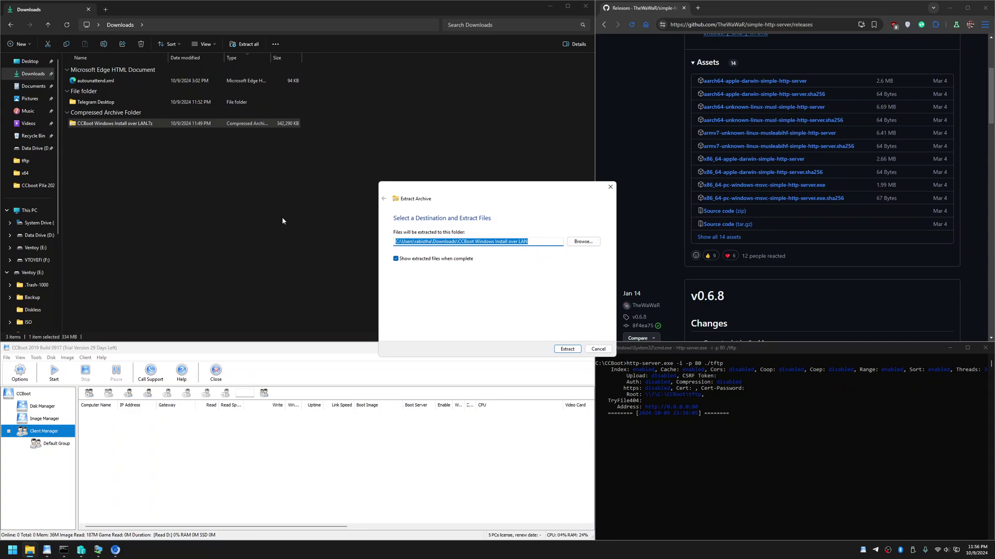
key(Return)
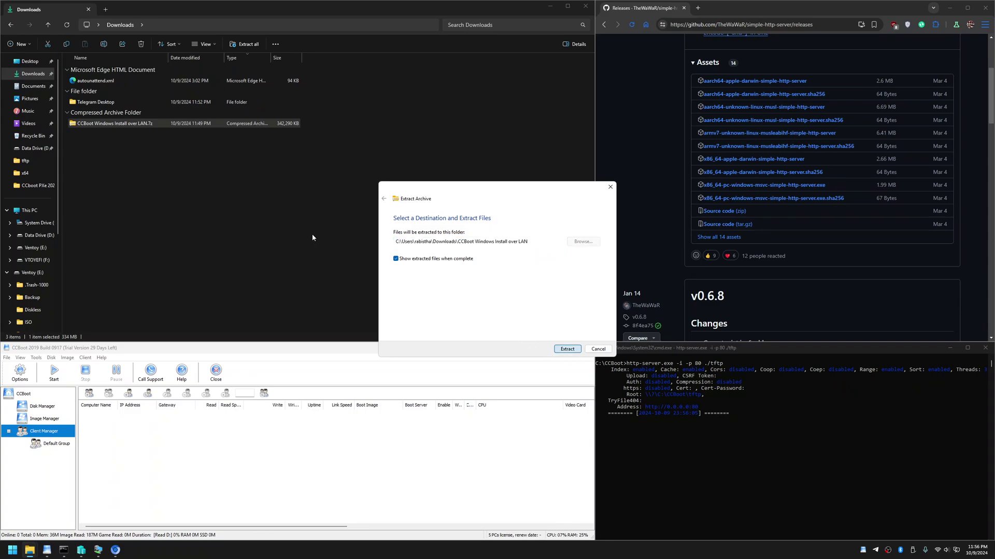
Copy the seven extracted iPXE files and boot folder
drag(310, 275, 213, 109)
right_click(226, 121)
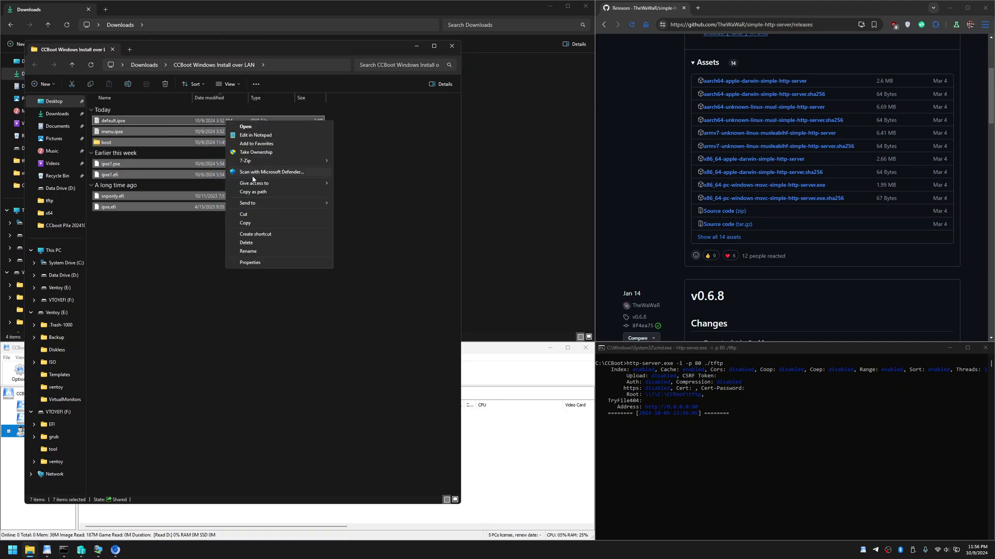
click(256, 223)
click(451, 46)
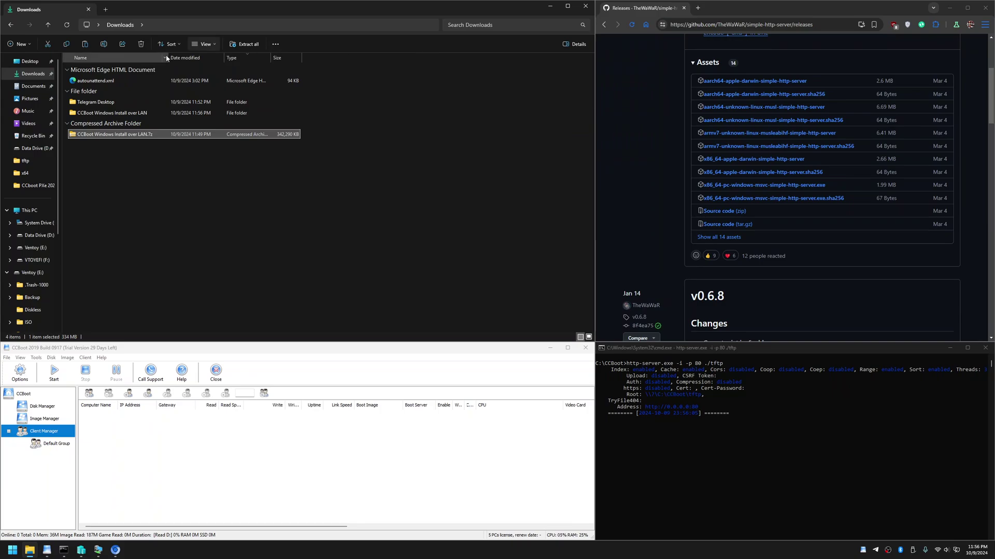
Paste the copied files into C:\CCBoot\tftp, bringing it to 12 items
click(11, 26)
click(11, 25)
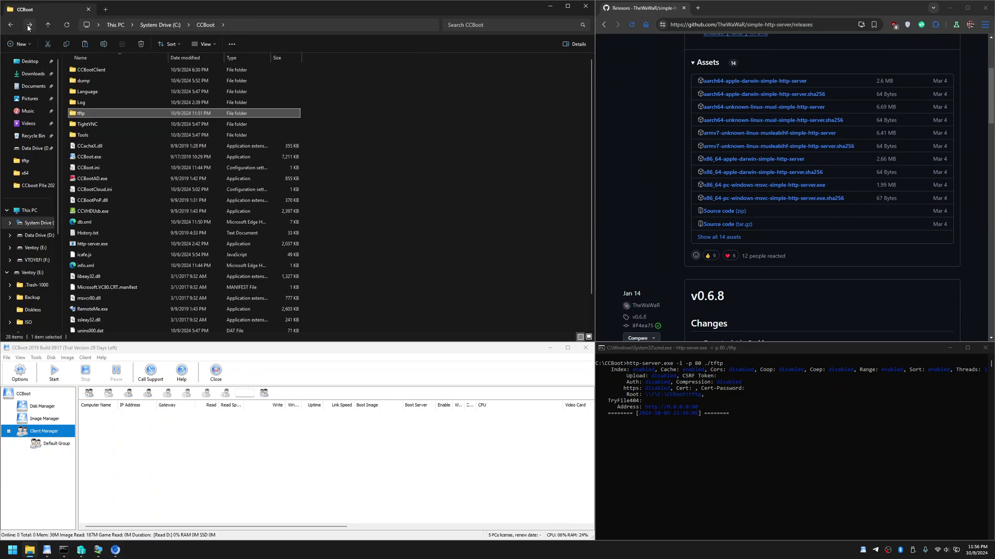
double_click(189, 114)
click(283, 26)
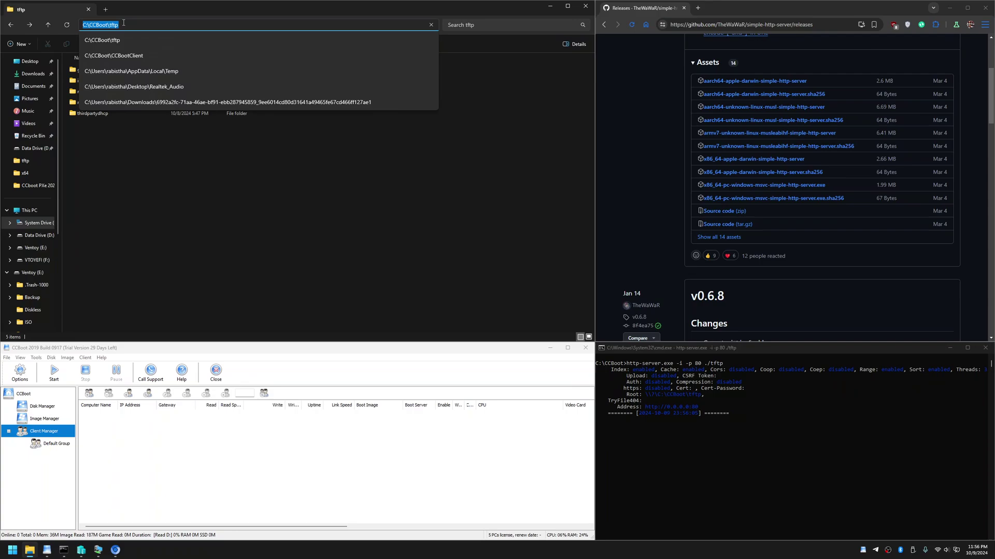
click(266, 183)
right_click(224, 158)
click(260, 214)
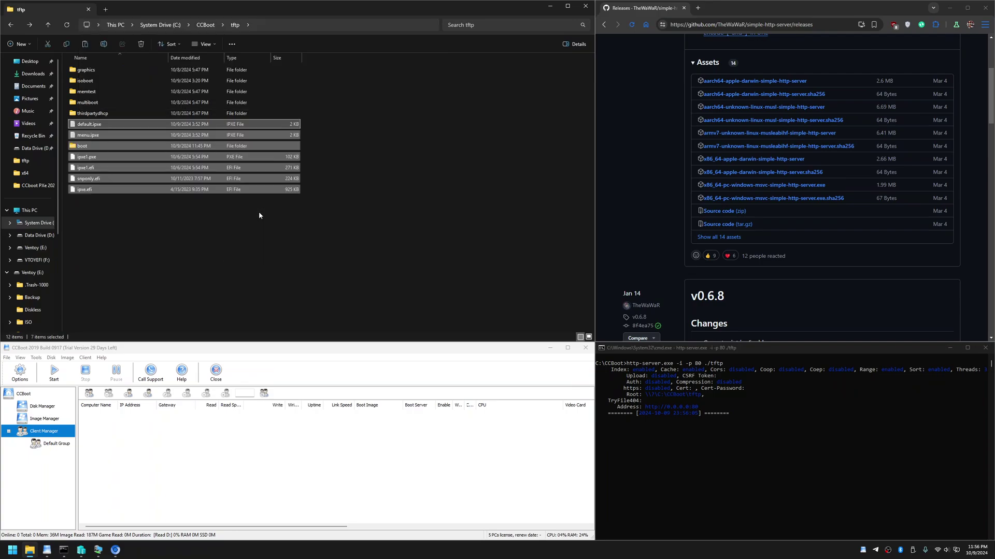
click(256, 226)
drag(281, 247, 211, 82)
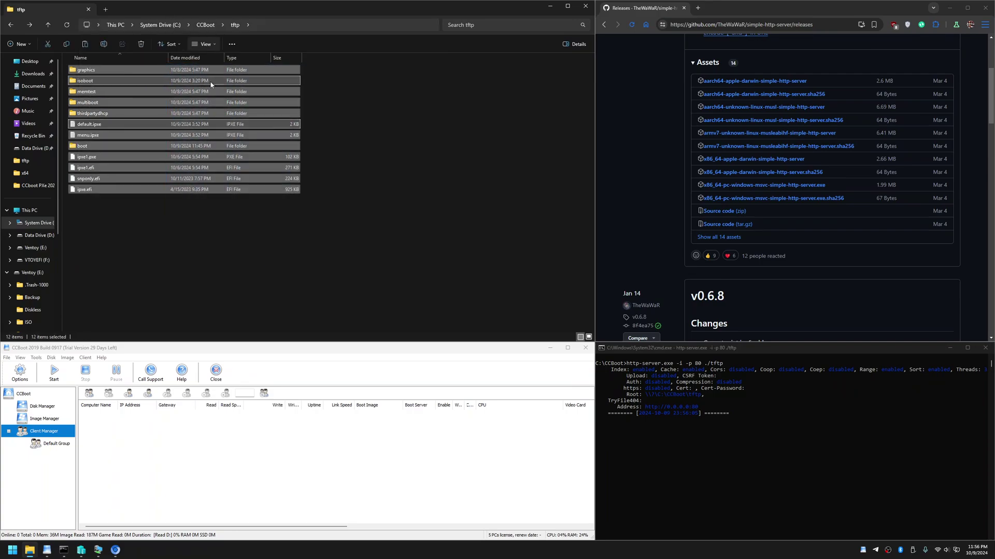
click(232, 231)
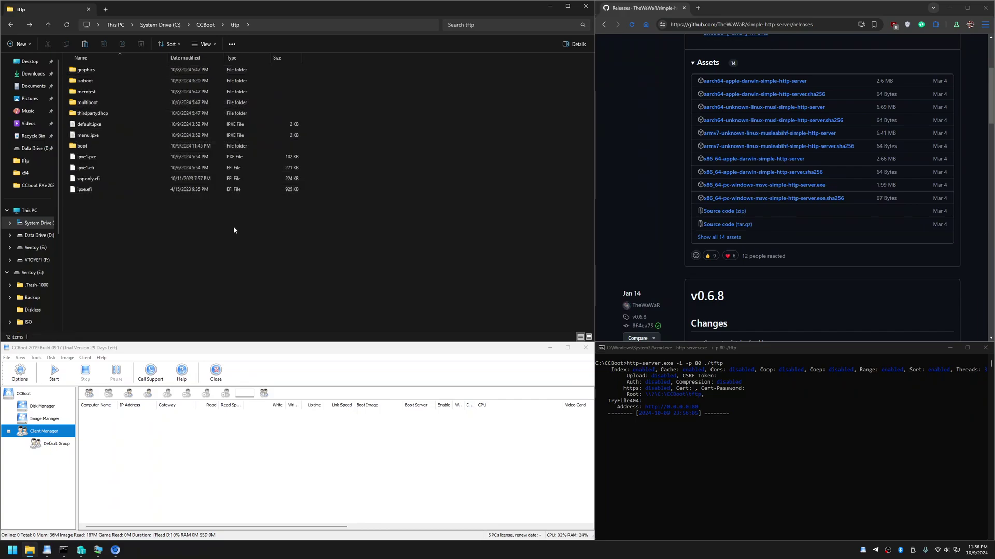
click(252, 358)
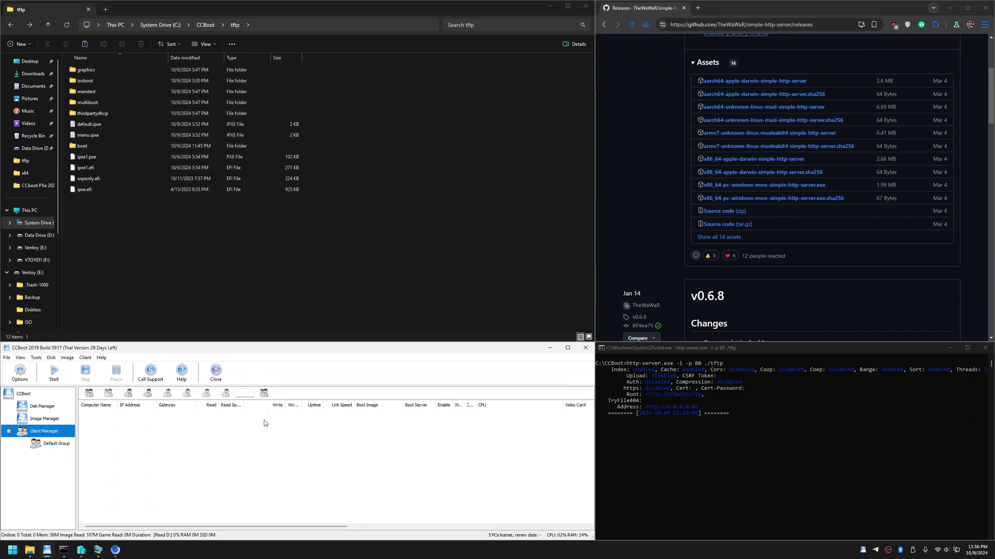
Start the CCBoot server with the Start toolbar button
click(56, 376)
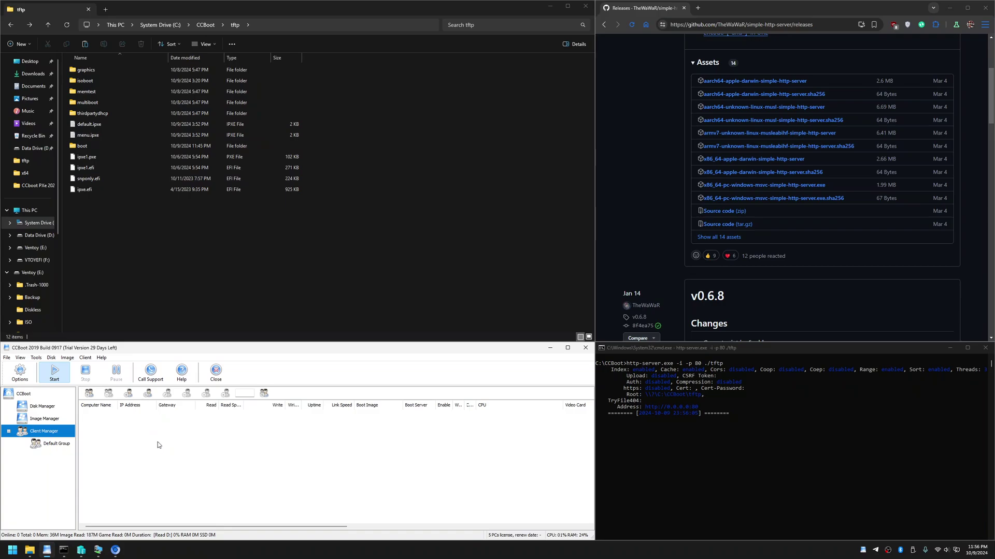
click(110, 167)
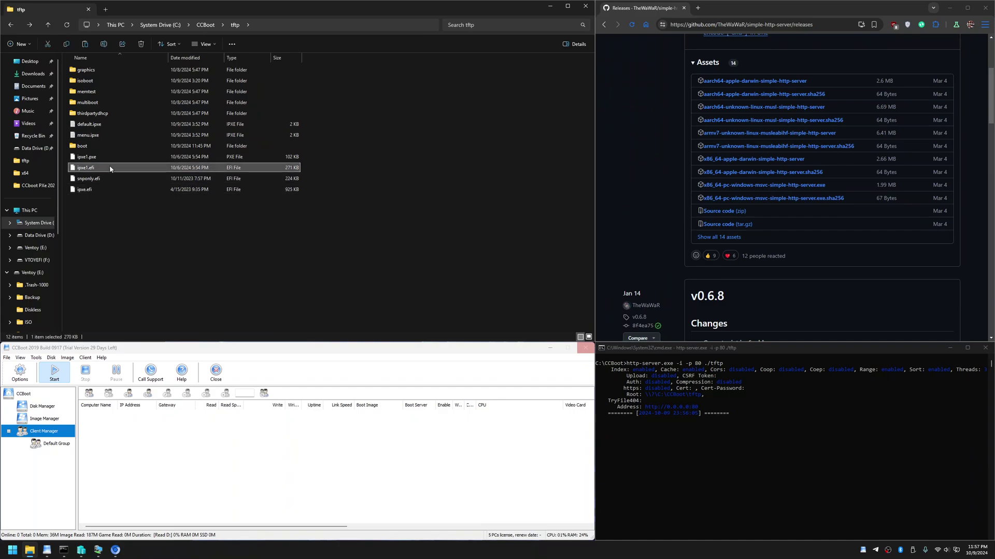
right_click(109, 167)
click(165, 322)
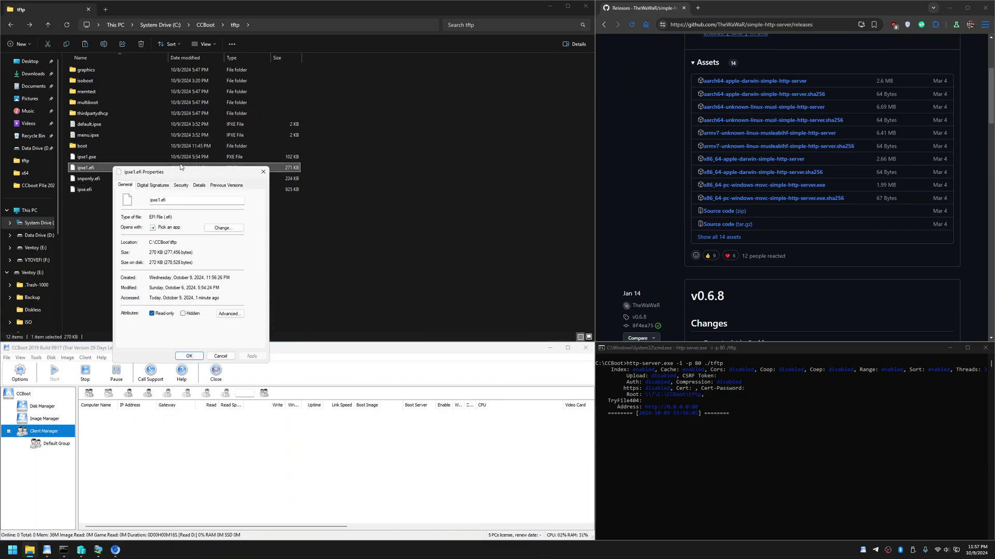
click(152, 185)
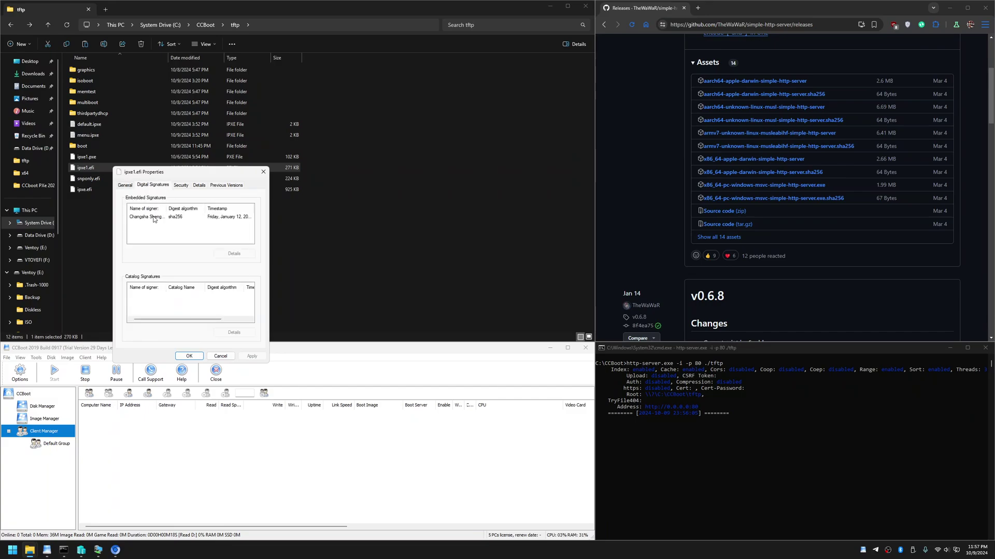
click(263, 171)
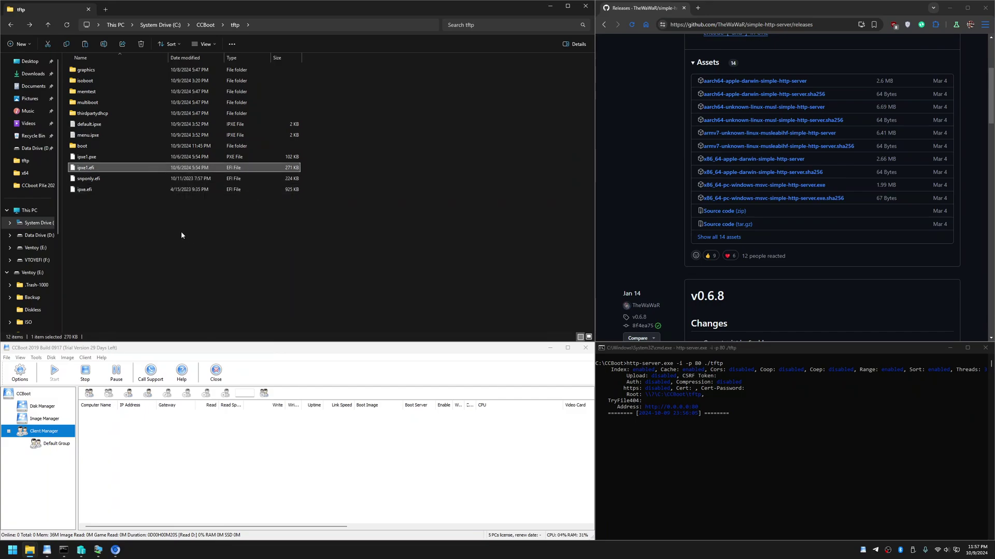
right_click(150, 180)
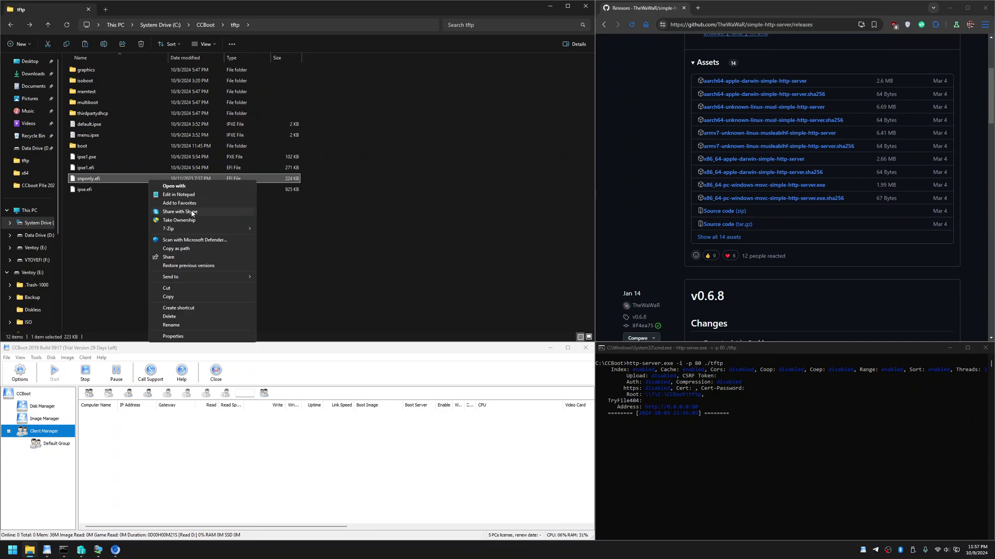
click(193, 336)
click(191, 199)
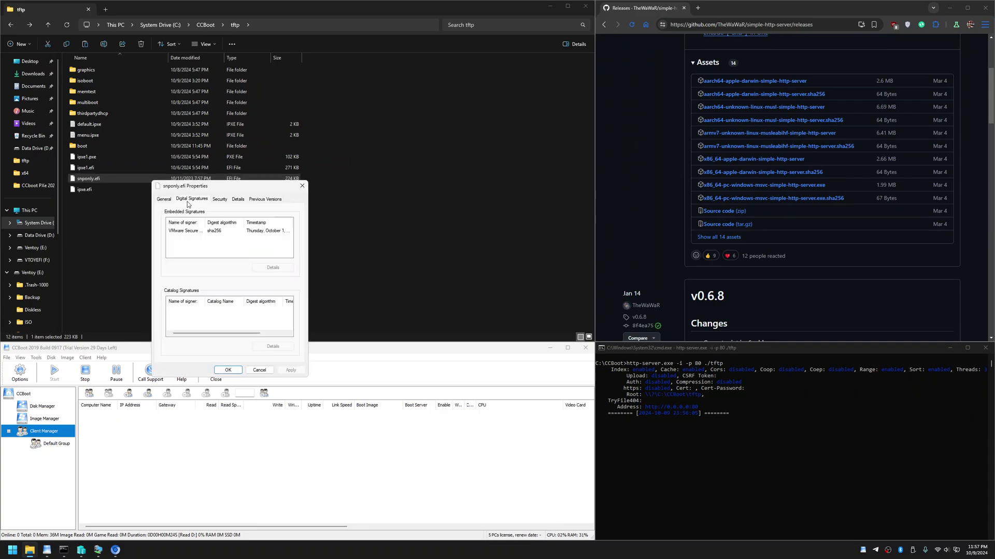
double_click(205, 224)
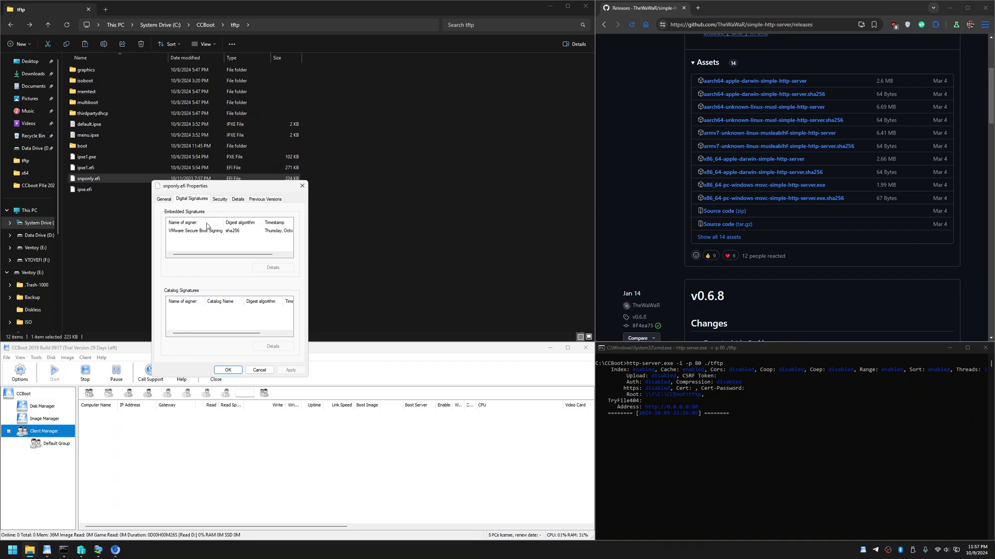
click(302, 186)
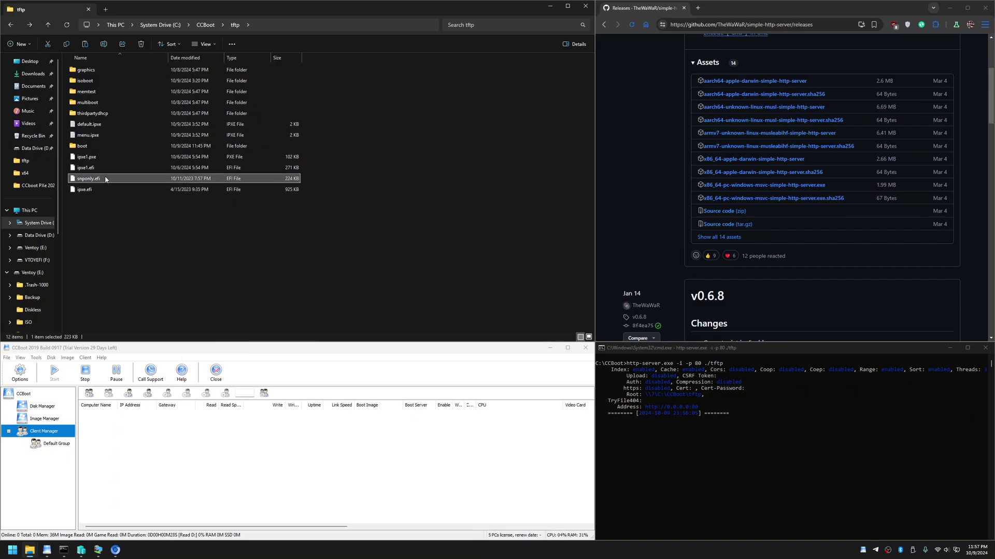
click(95, 169)
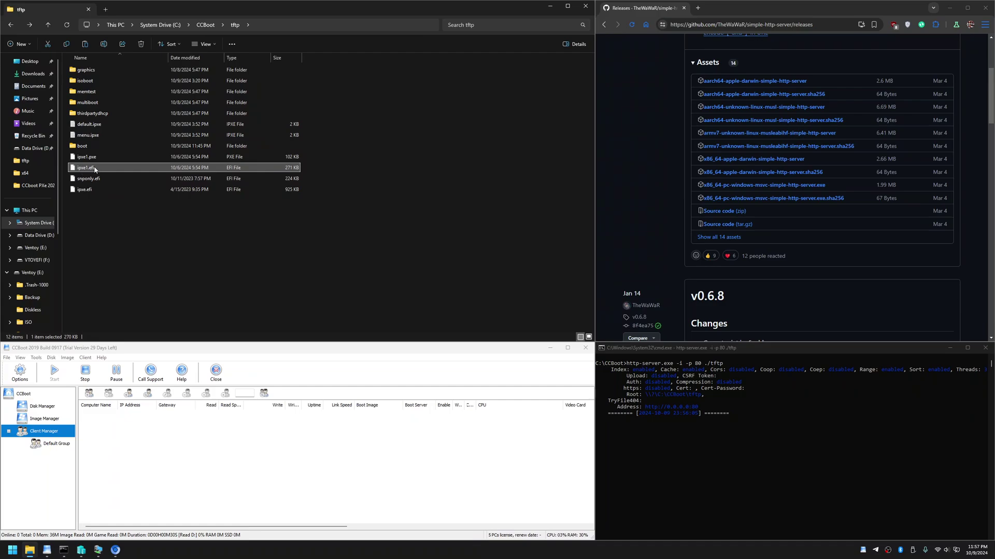
click(91, 169)
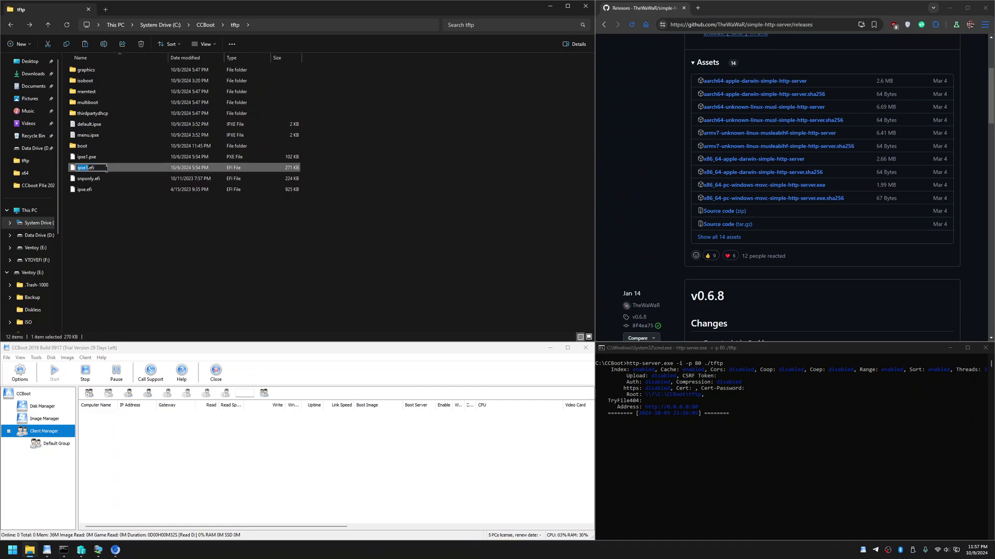
key(Escape)
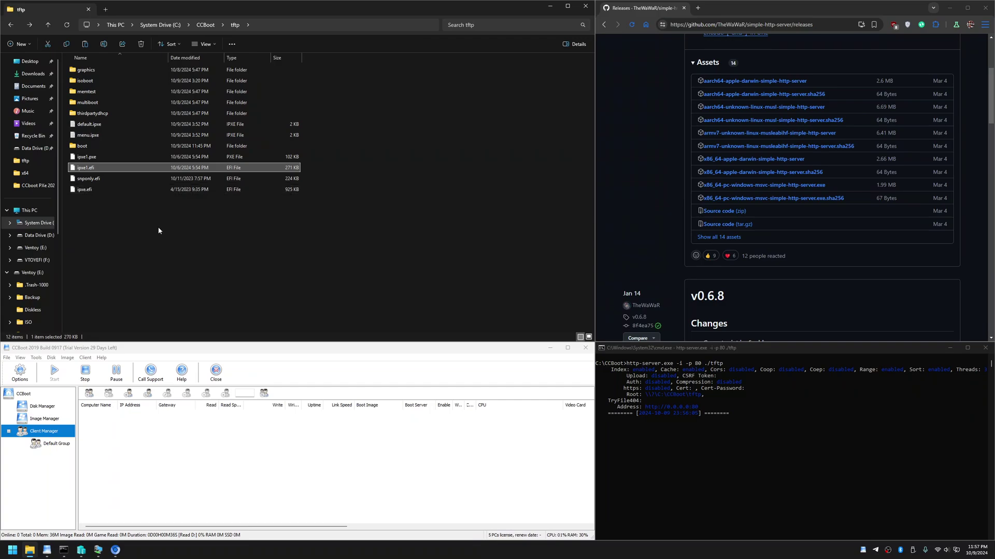
drag(101, 207, 85, 182)
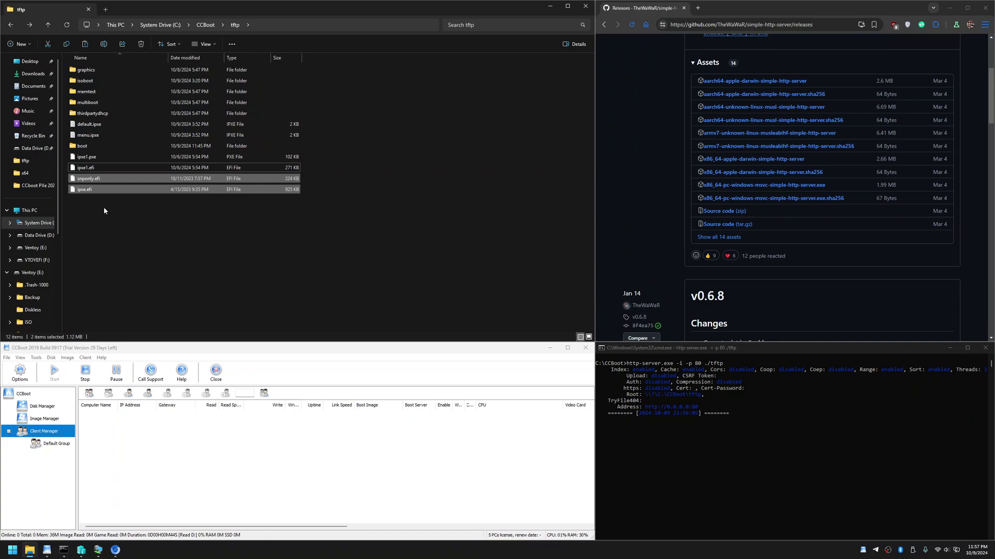
click(93, 157)
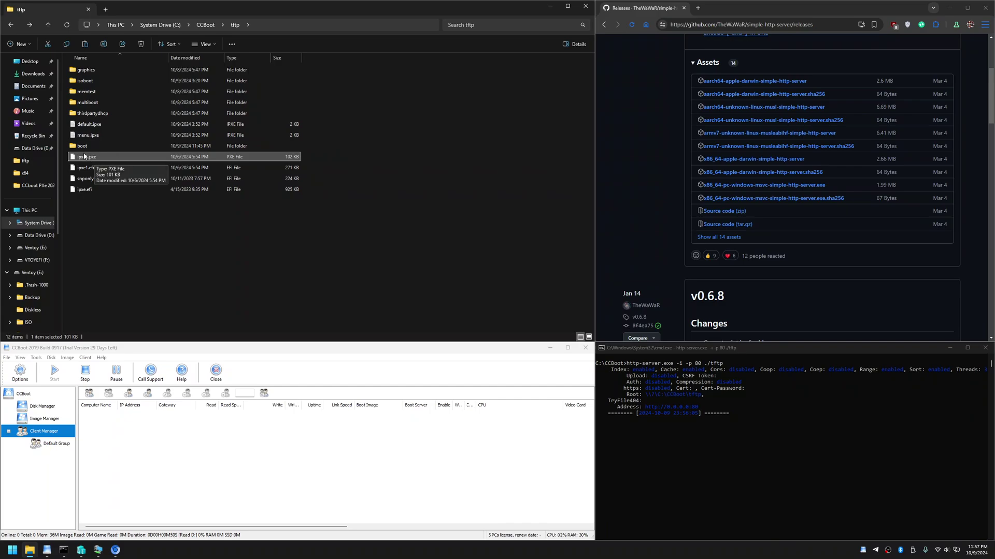
click(78, 169)
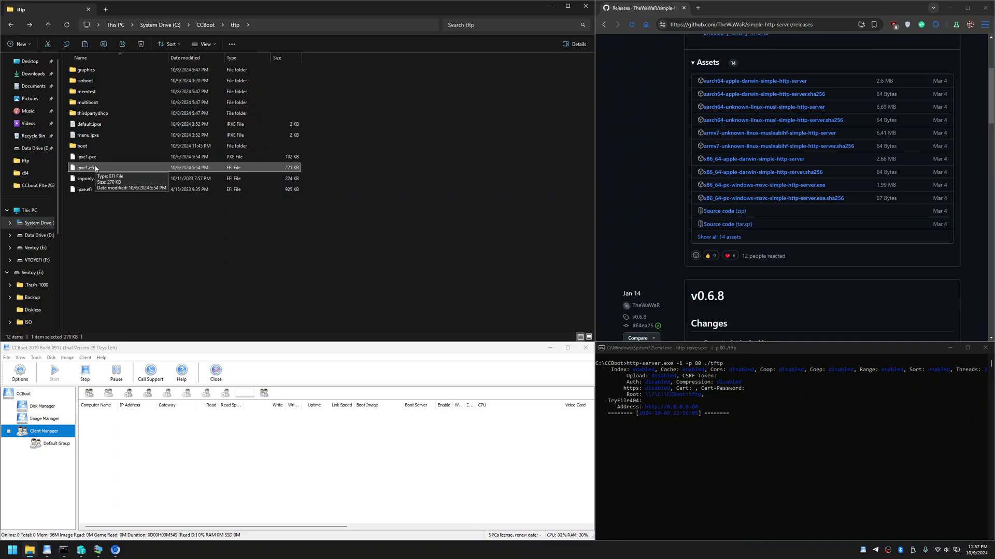
click(149, 259)
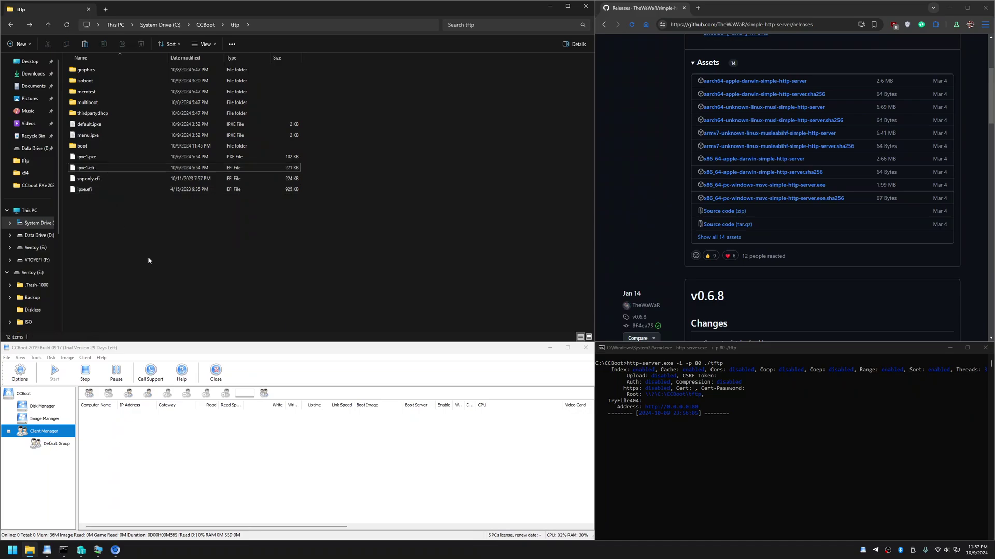
click(103, 542)
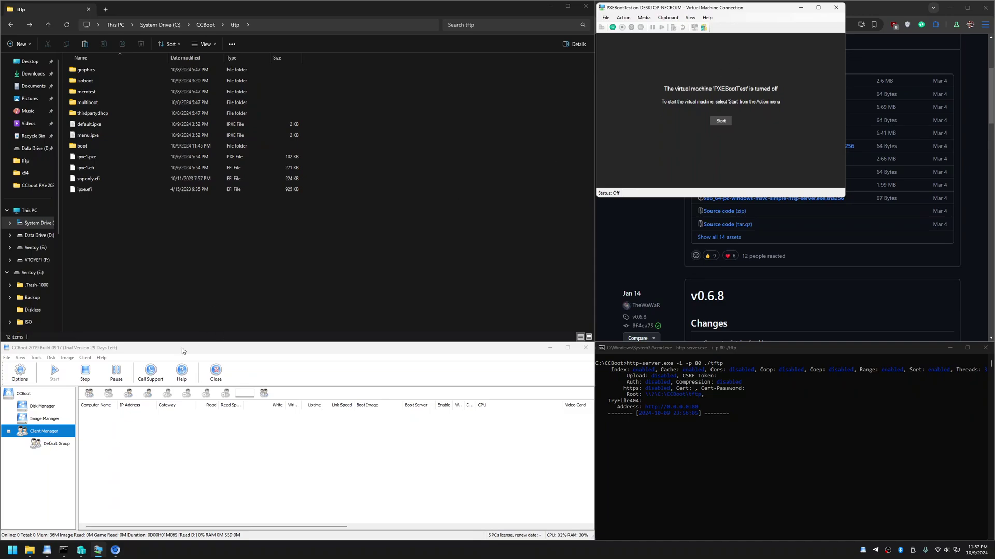
Switch to the CCBoot 2019 window, whose Client Manager is still empty
click(166, 456)
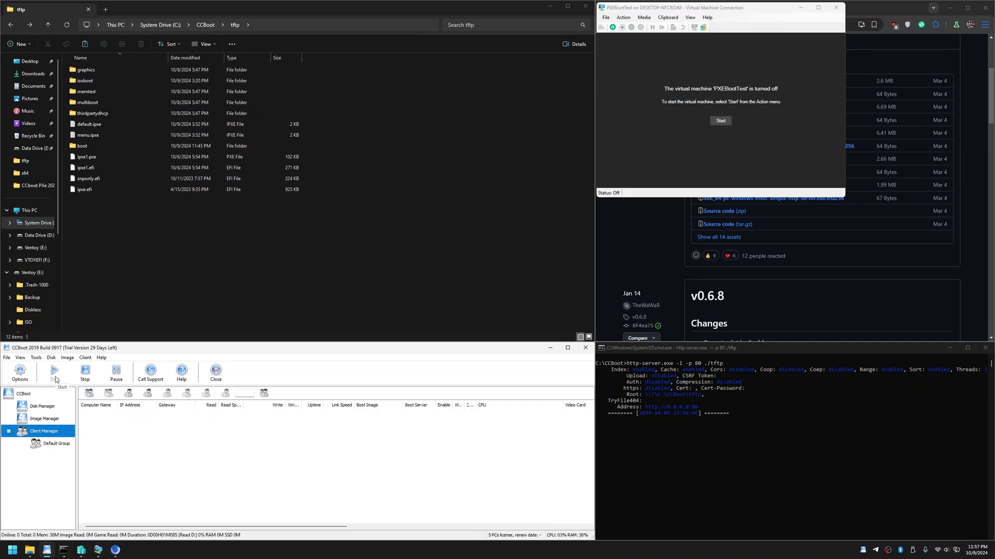
Power on the PXEBootTest VM and open the details of the new client PC101
click(723, 123)
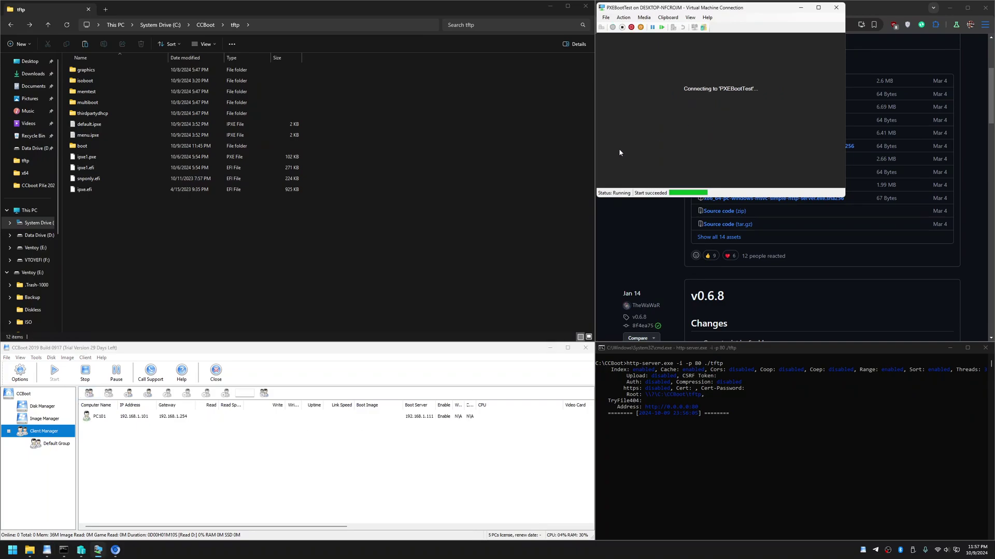
click(150, 421)
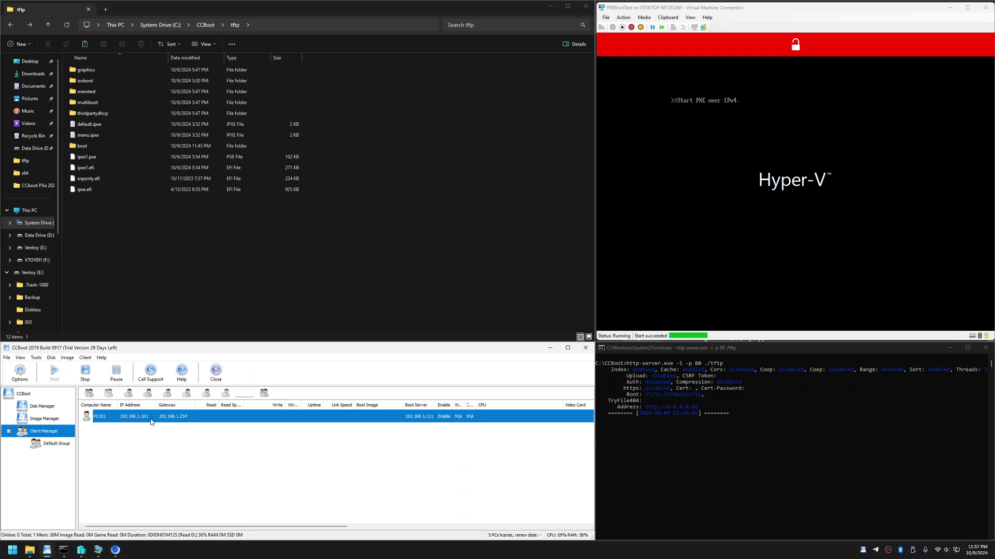
double_click(176, 418)
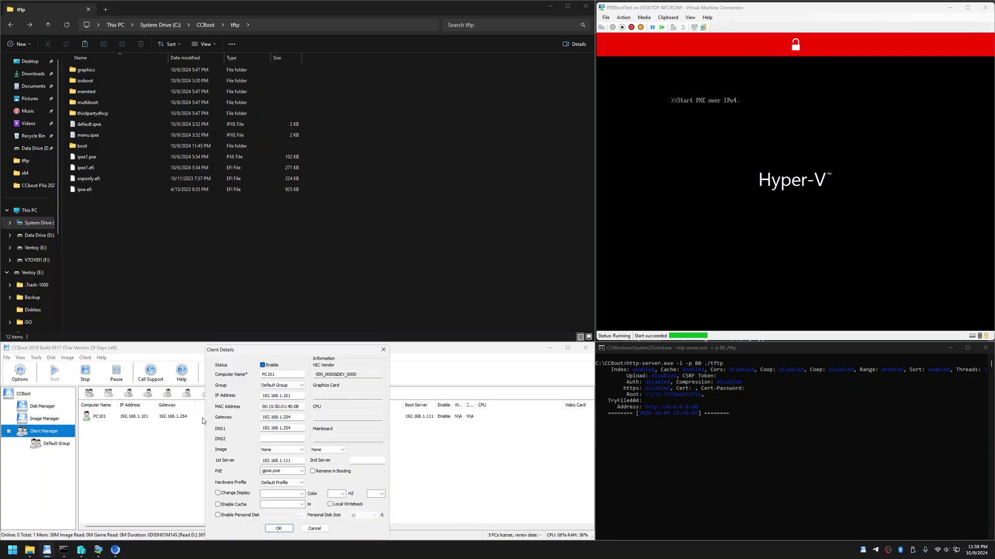
Change PC101's PXE boot file from ipxe.pxe to ipxe1.efi and save it
click(287, 472)
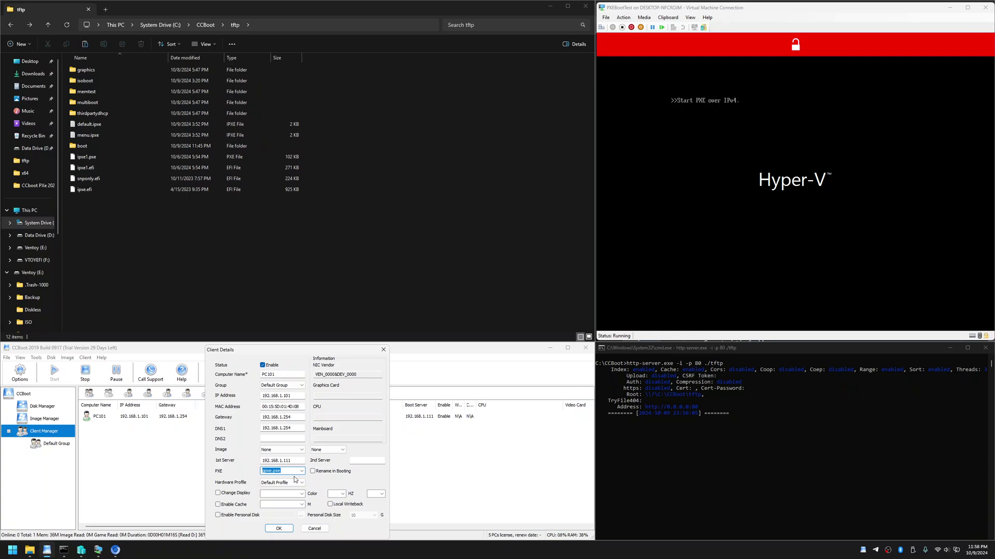
key(BackSpace)
text(ipxe1.efi)
click(279, 528)
click(19, 371)
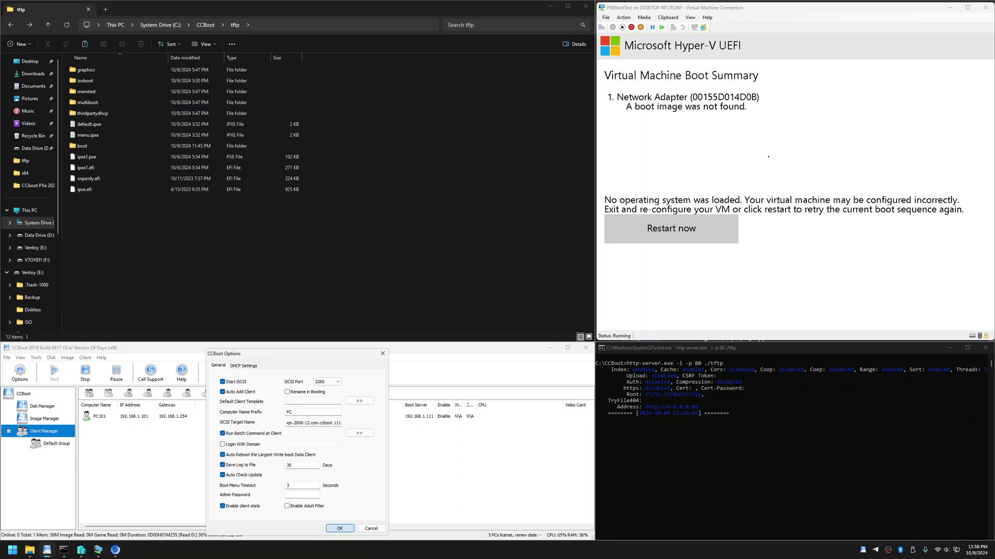
key(Return)
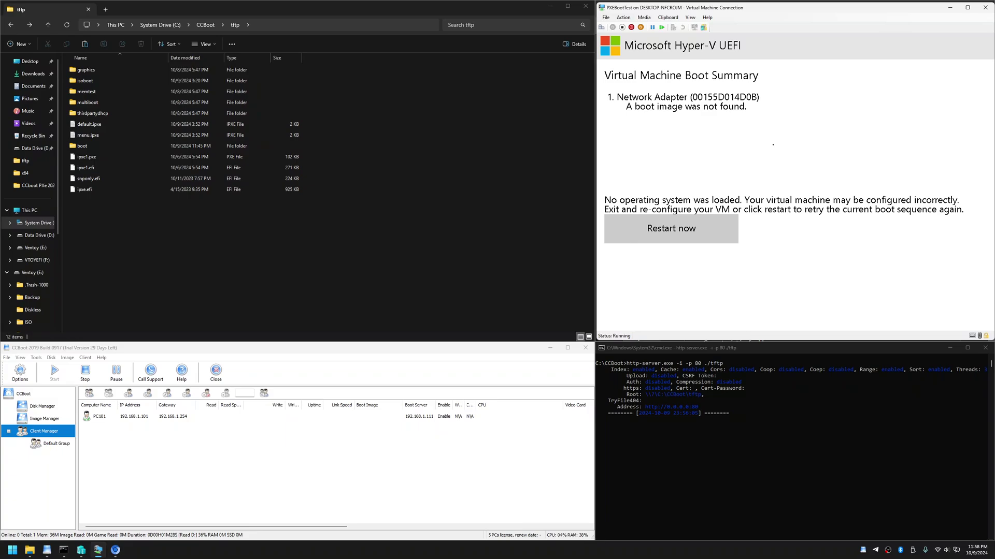
Check CCBoot's disk image list, then launch Disk Management by searching diskmg
click(101, 428)
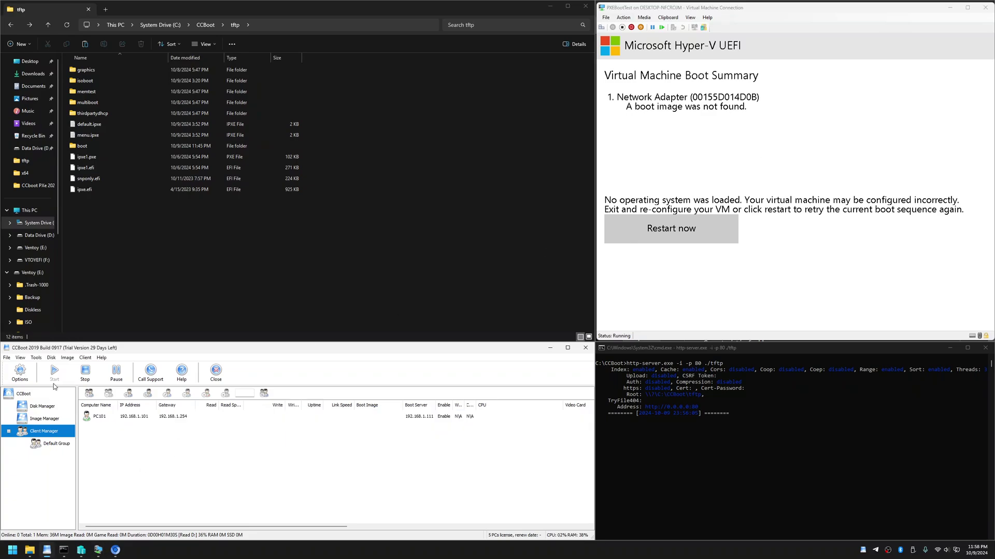
click(53, 420)
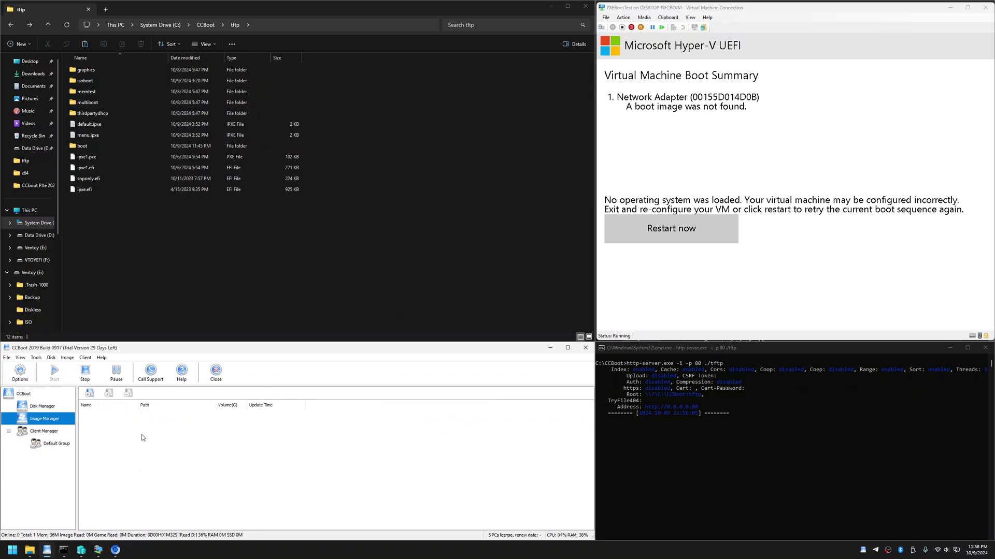
click(13, 550)
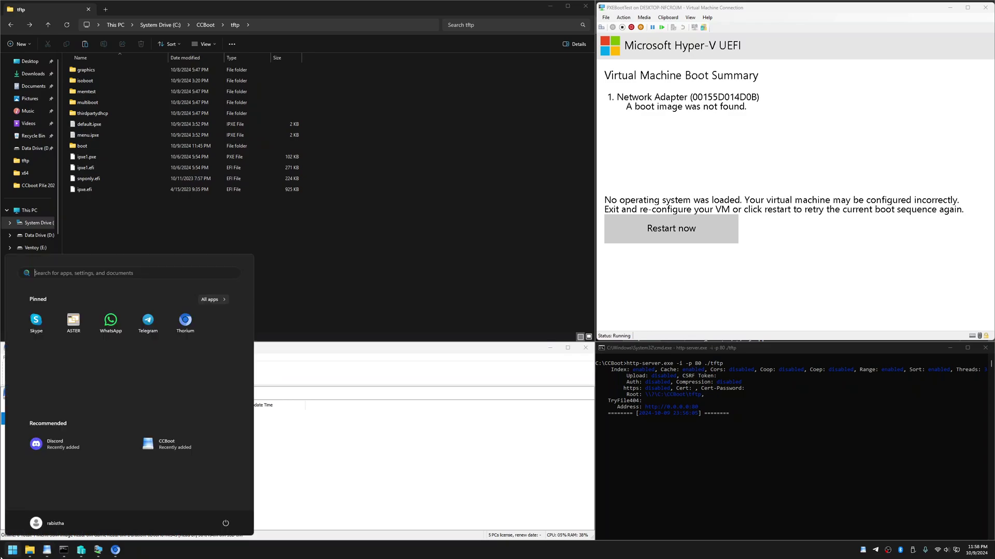
text(c)
key(BackSpace)
text(diskmgm)
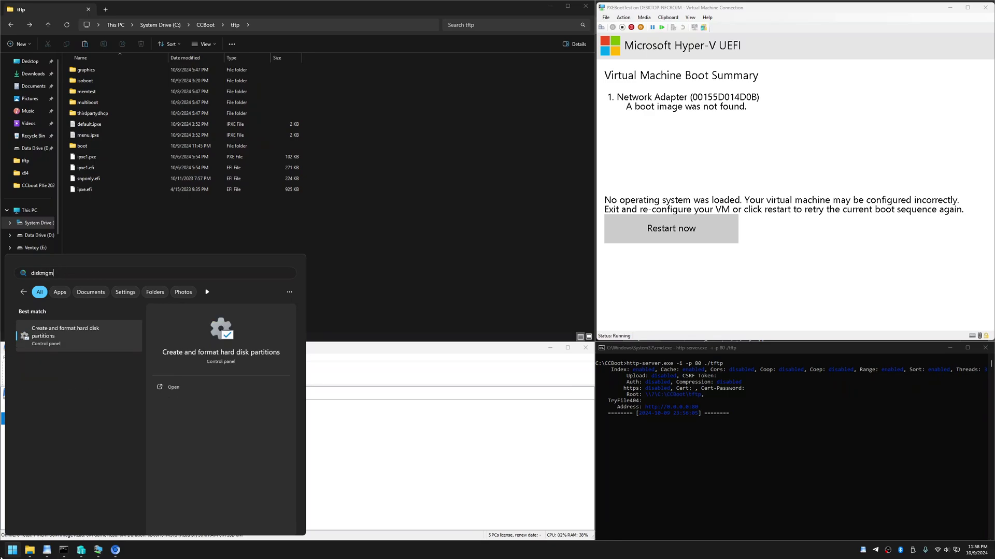
key(Return)
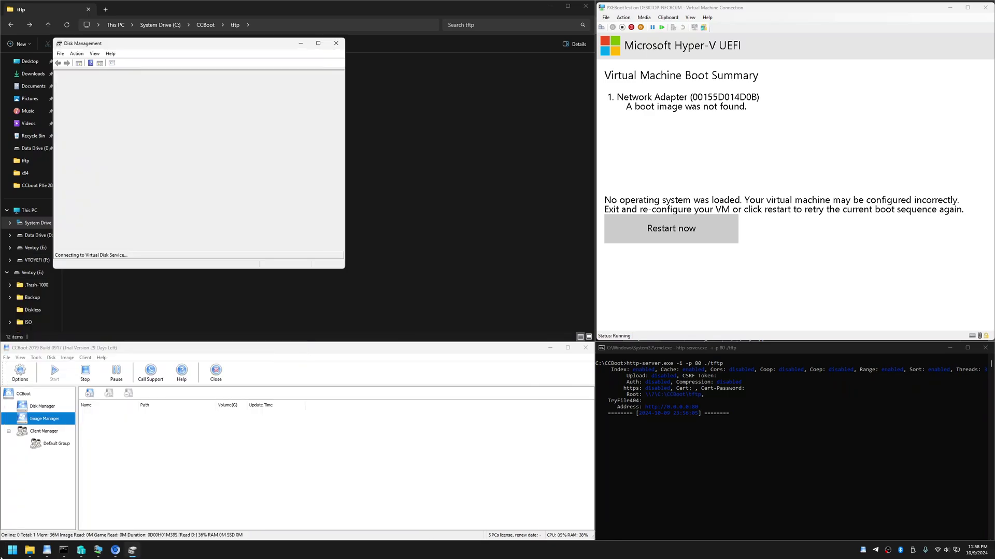
Start a new virtual hard disk saved as D:\CCBootOSInstallUEFI.vhd
drag(198, 46, 375, 91)
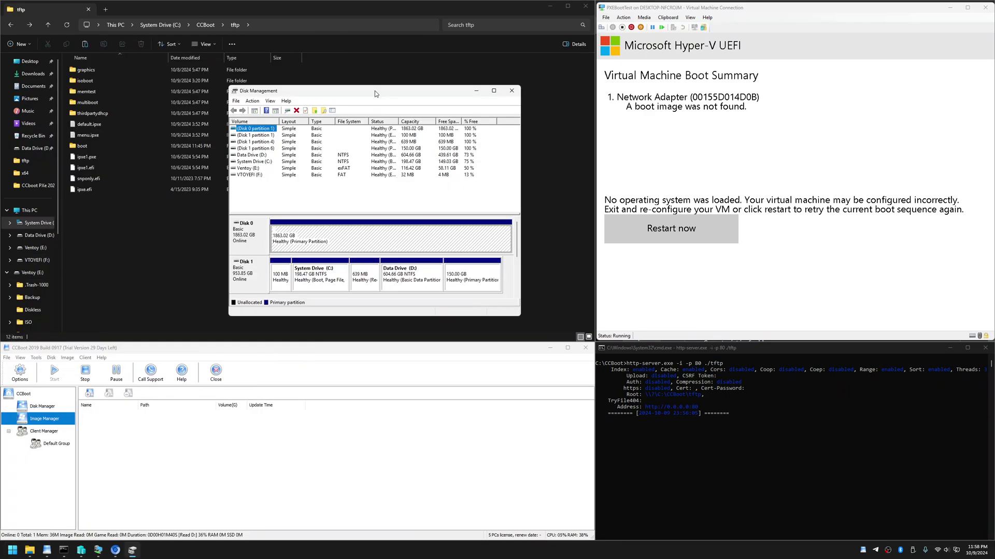
click(406, 278)
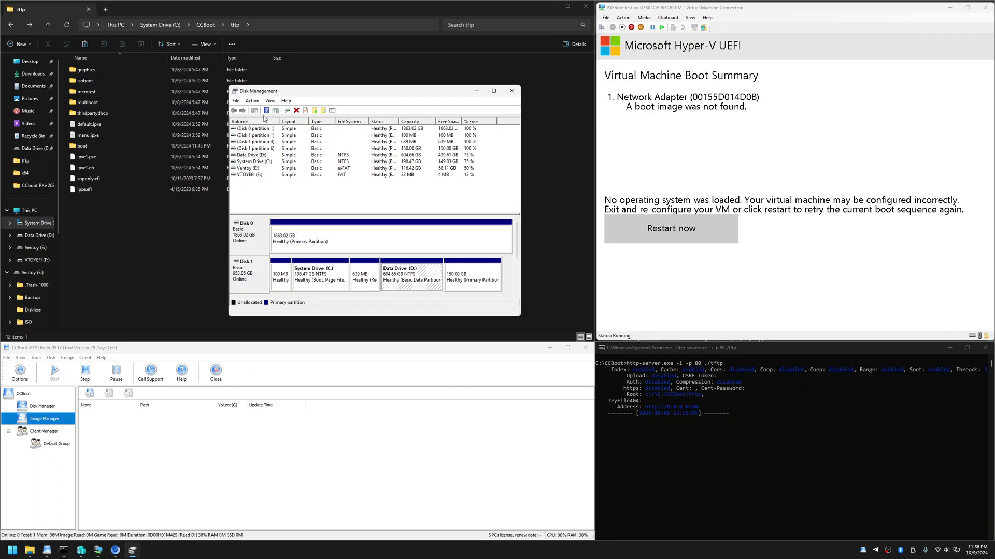
click(252, 101)
click(263, 128)
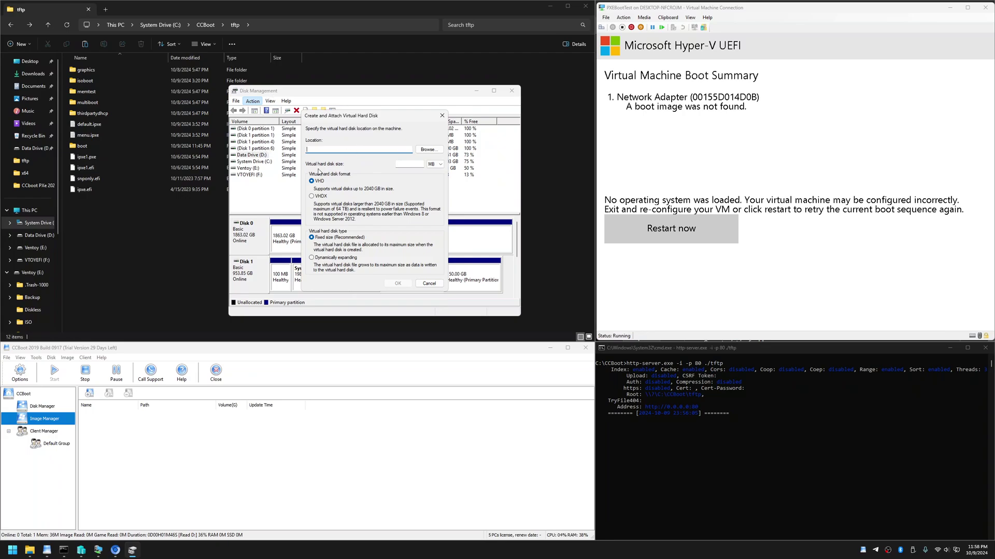
click(429, 149)
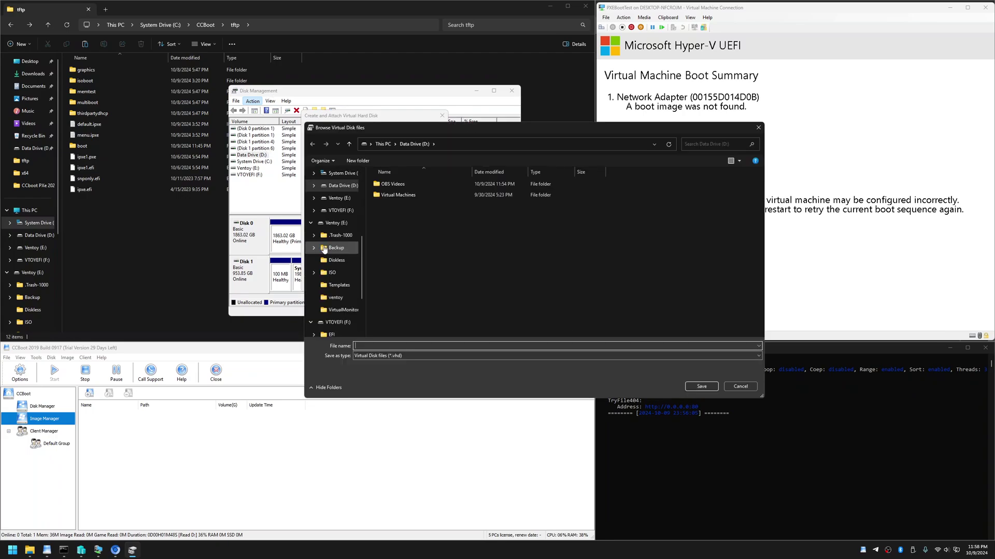
click(393, 348)
text(CCBootOSInstallUEFI)
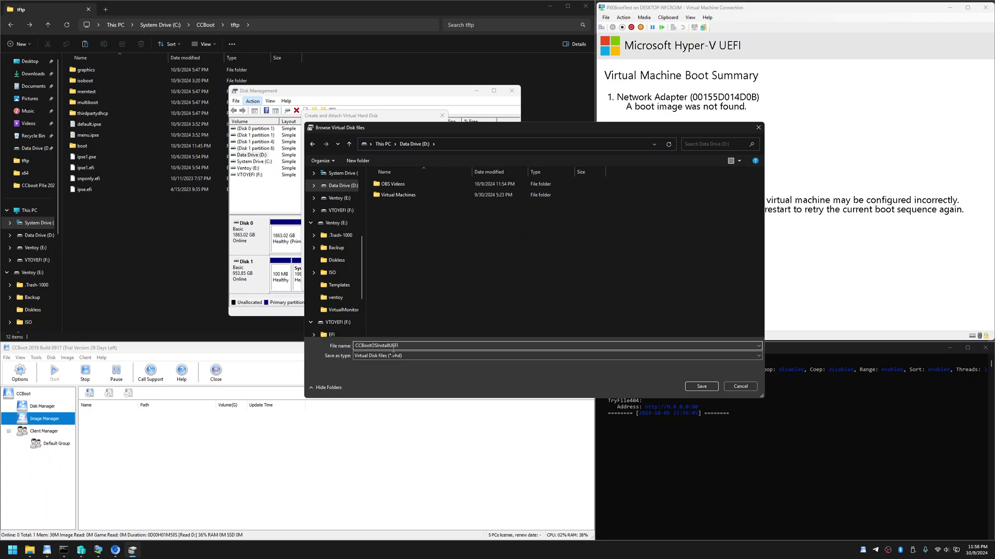
click(700, 386)
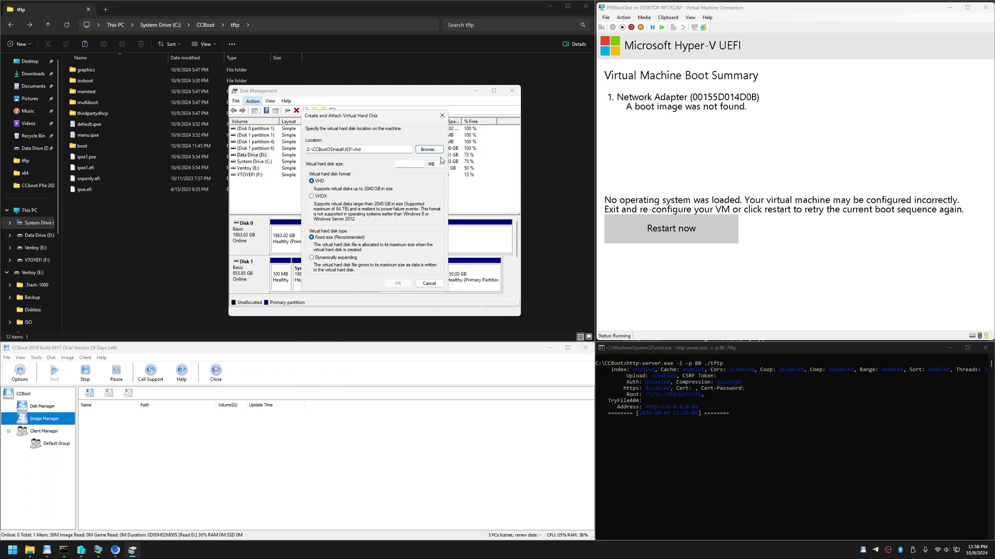
Set the virtual disk size to 50 GB and create it
click(439, 165)
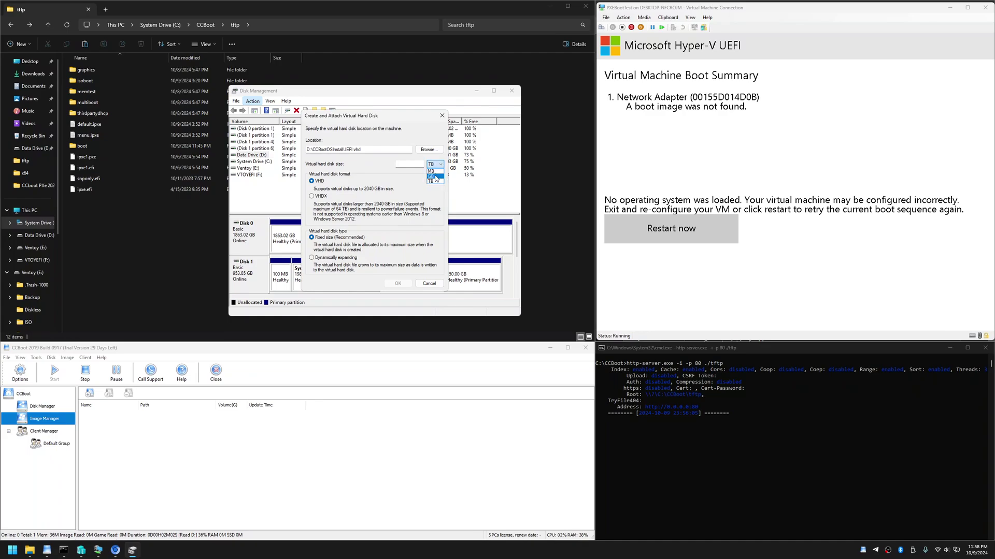
click(434, 178)
click(417, 167)
text(50)
click(398, 284)
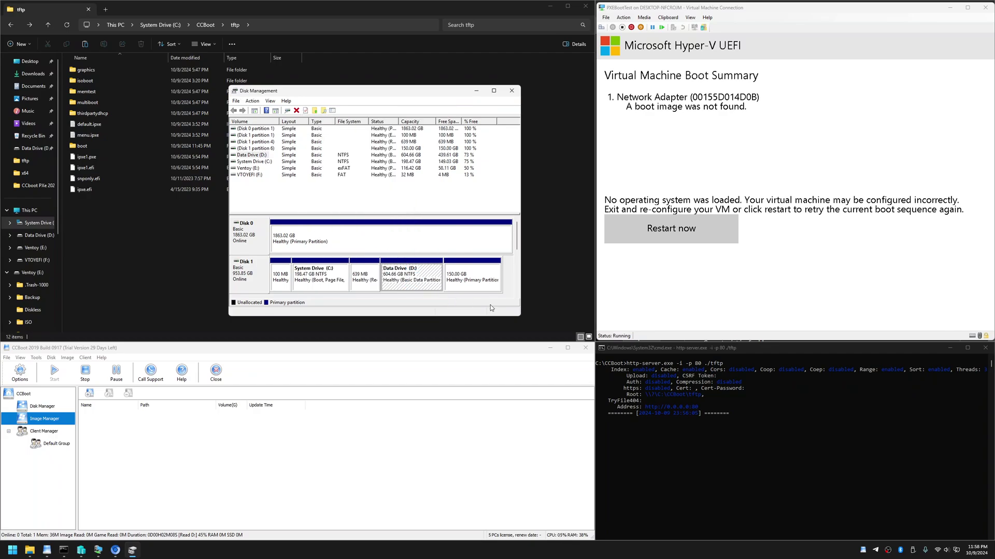
Detach the newly created Disk 3 virtual disk
drag(485, 316, 486, 441)
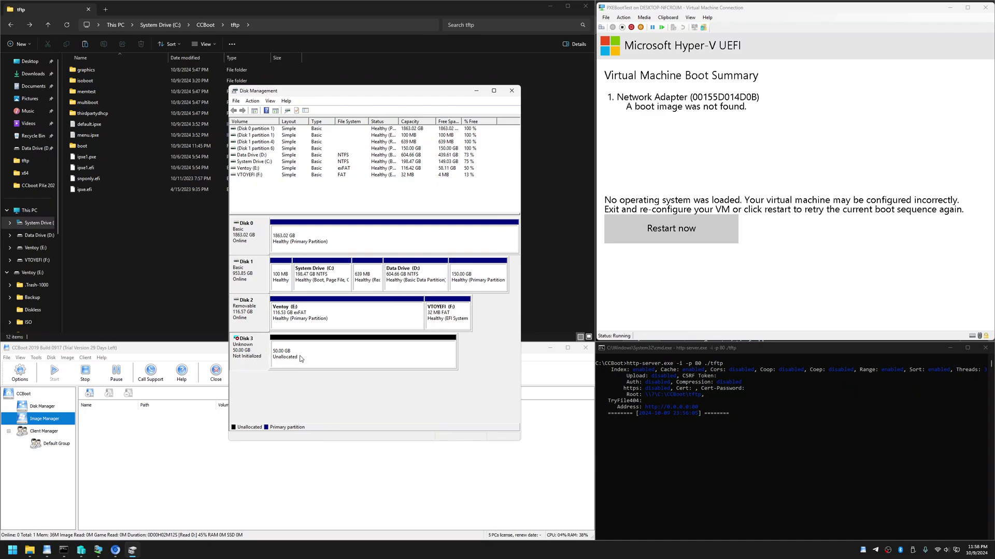
right_click(257, 355)
click(293, 379)
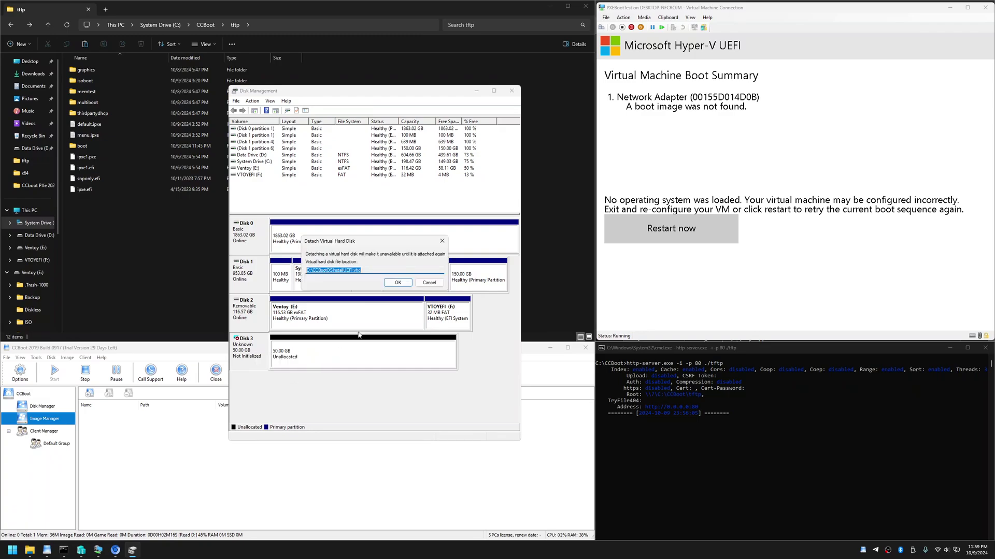
click(399, 285)
Close Disk Management and add D:\CCBootOSInstallUEFI.vhd as a new CCBoot image
click(507, 95)
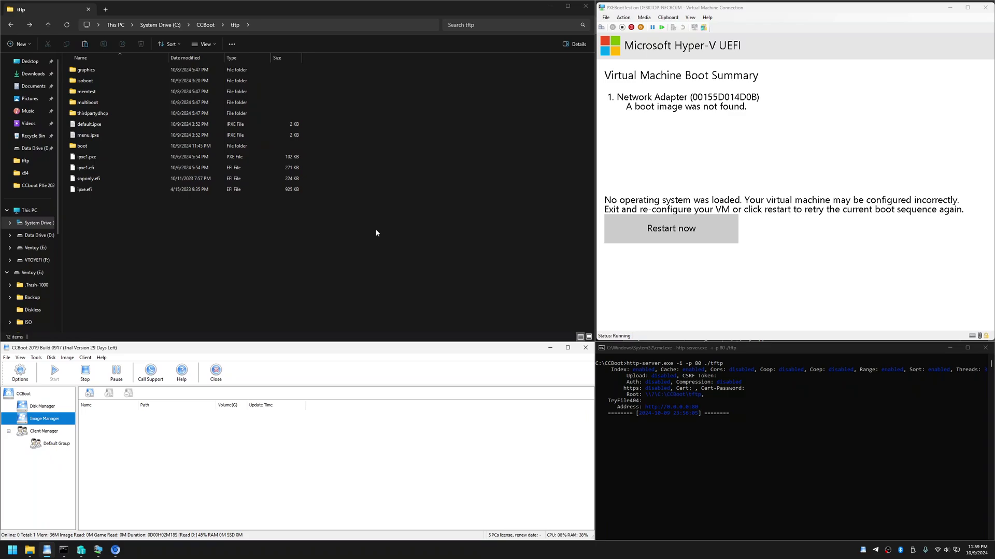
click(91, 395)
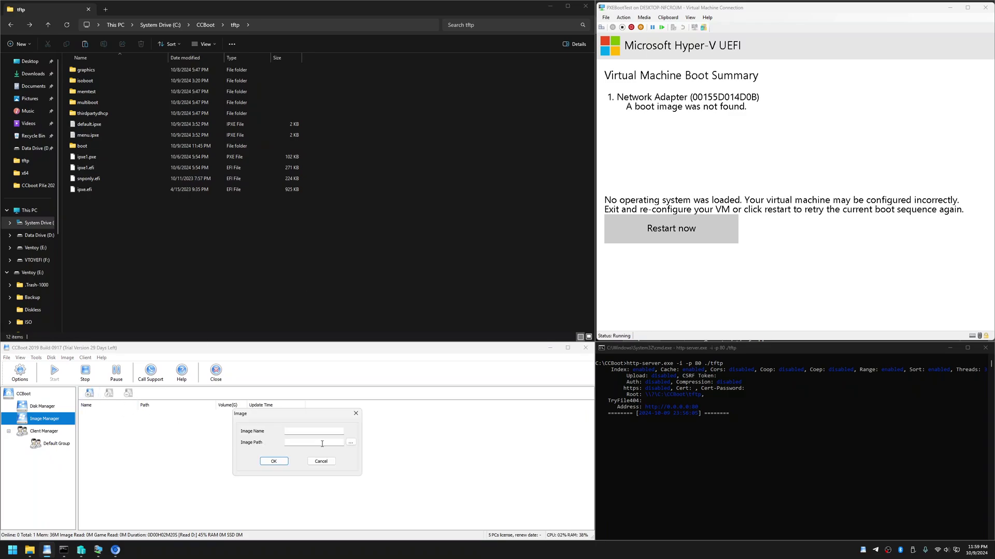
click(351, 443)
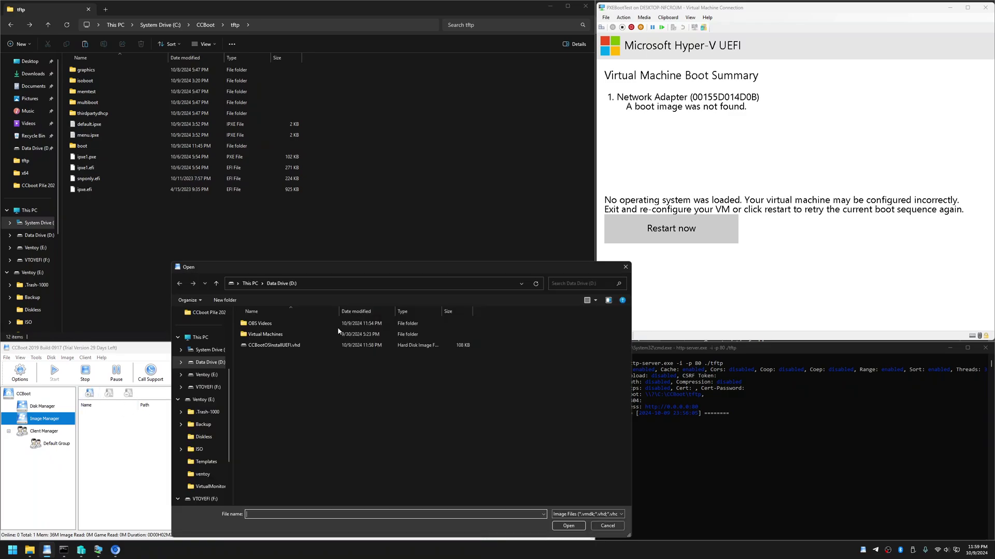
click(293, 344)
click(568, 524)
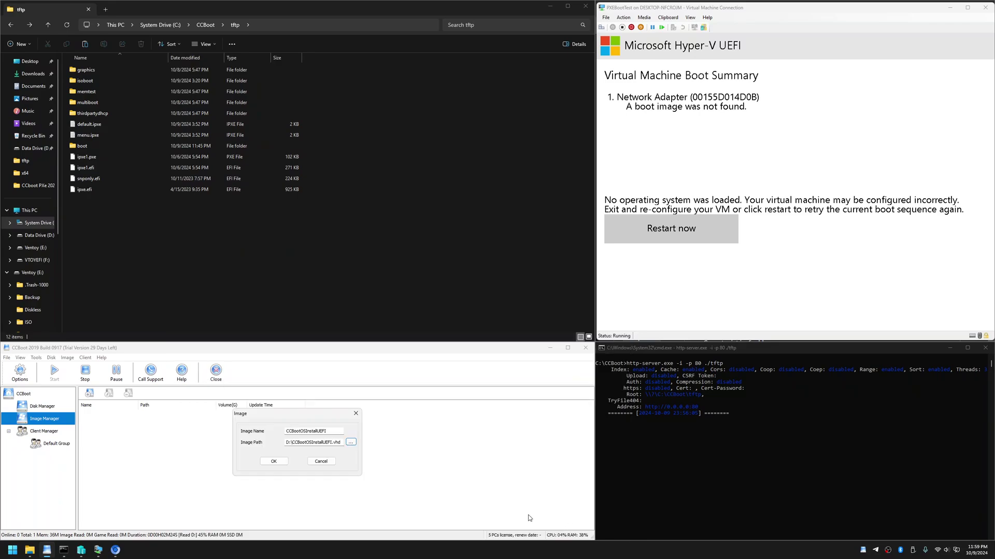
click(273, 461)
click(120, 419)
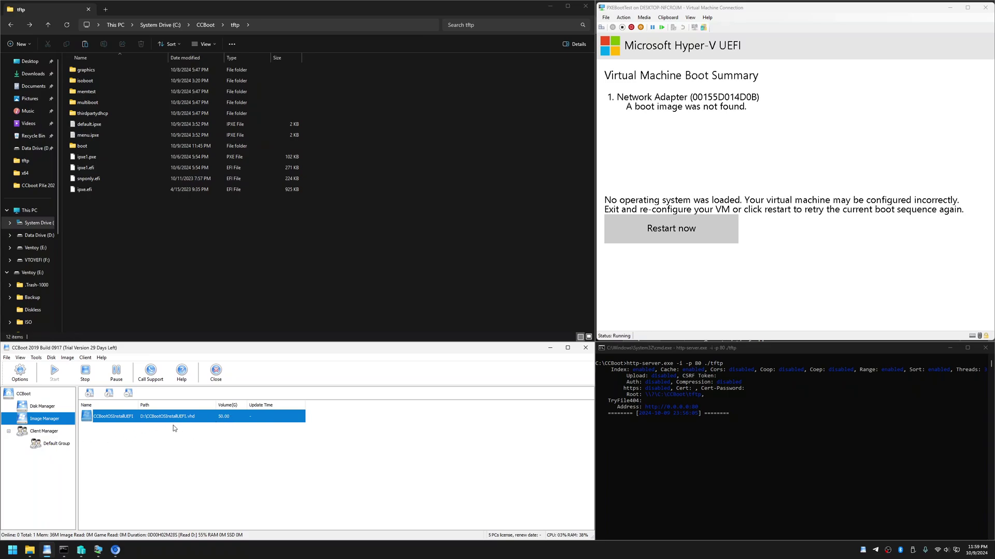
Enable super client on PC101 using the CCBootOSInstallUEFI disk
click(46, 435)
click(383, 418)
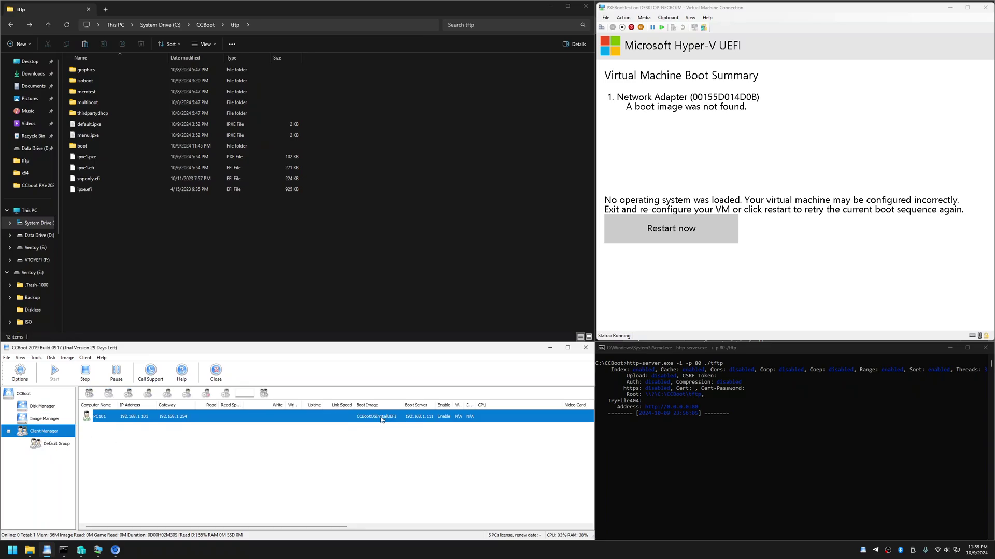
right_click(132, 421)
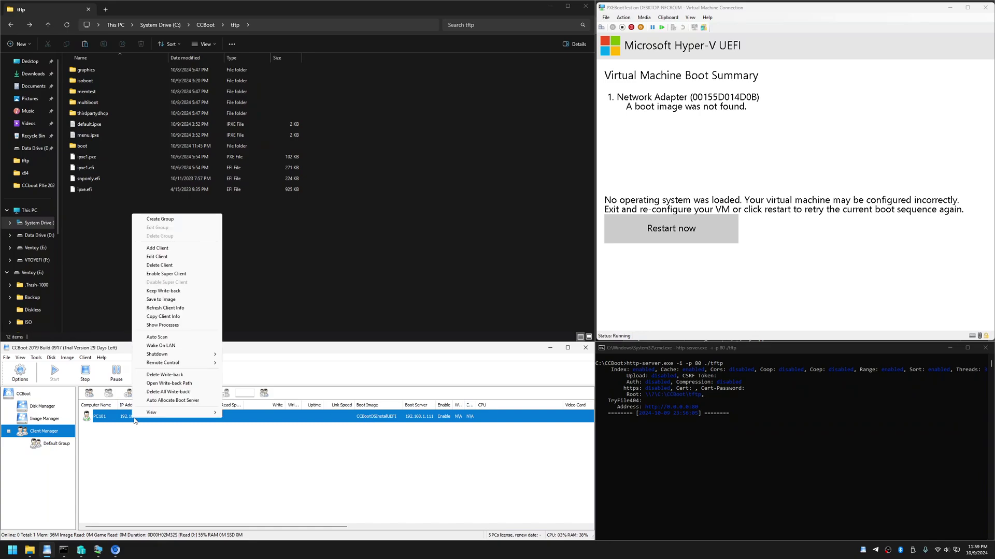
click(192, 273)
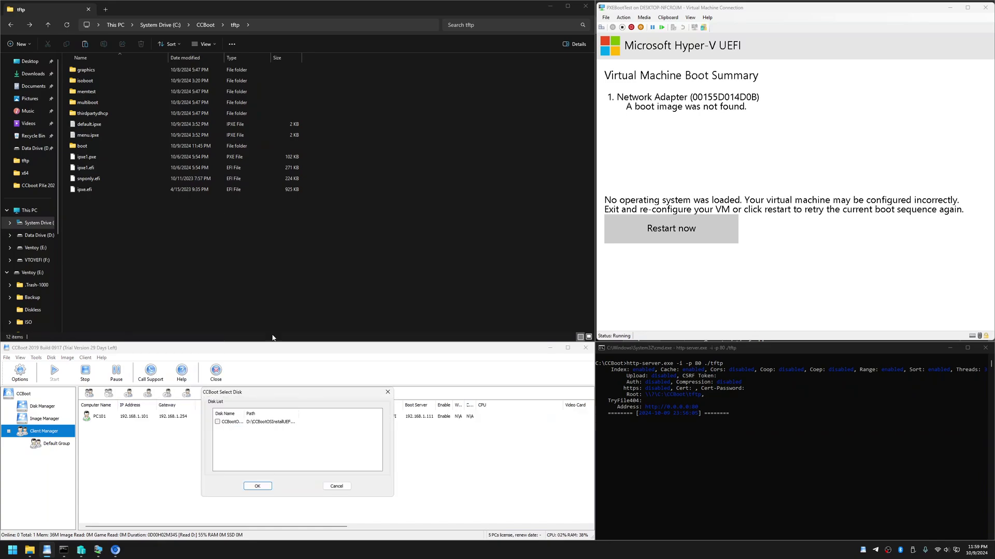
click(217, 422)
drag(245, 415, 276, 415)
click(258, 485)
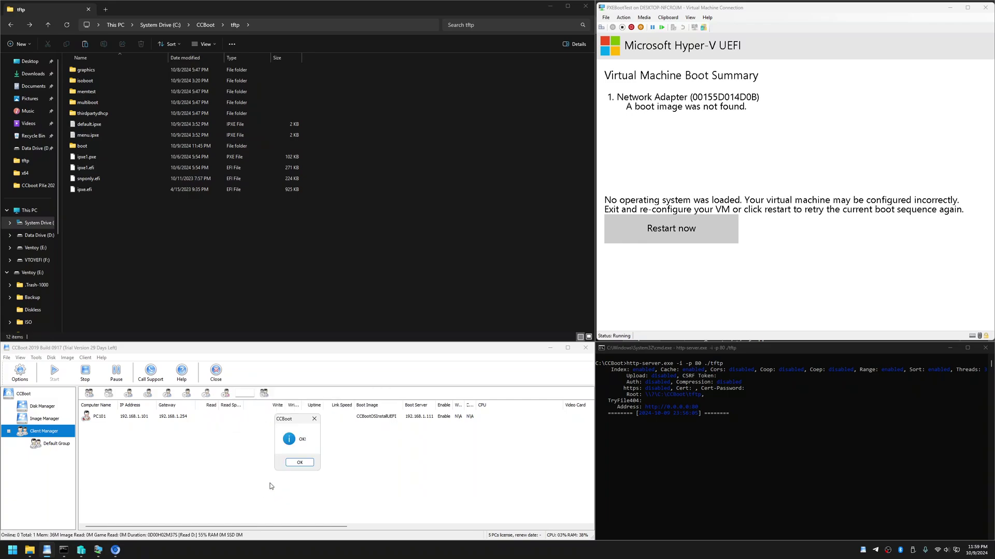
click(300, 466)
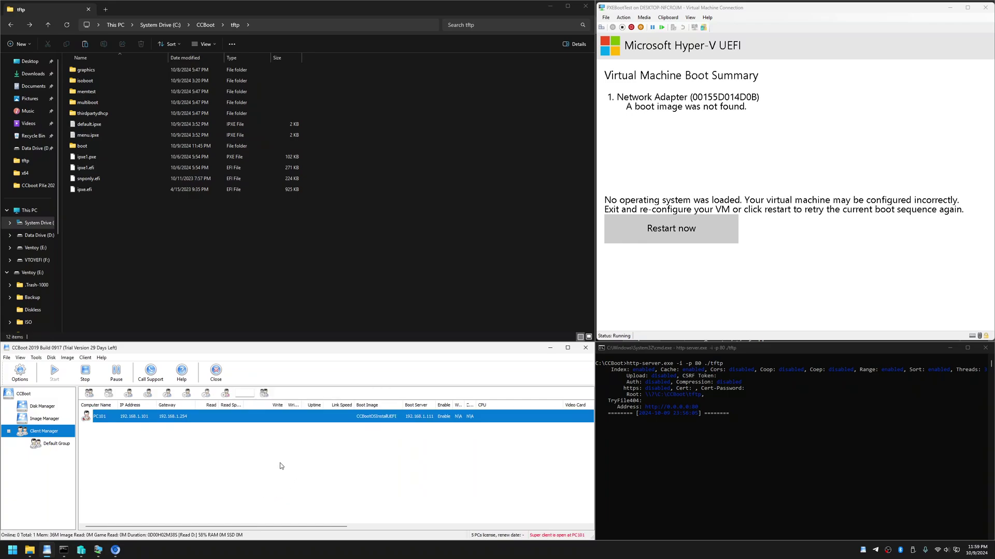
Reset the PXEBootTest VM and highlight Install Windows to CCBoot Image in the iPXE menu
click(663, 29)
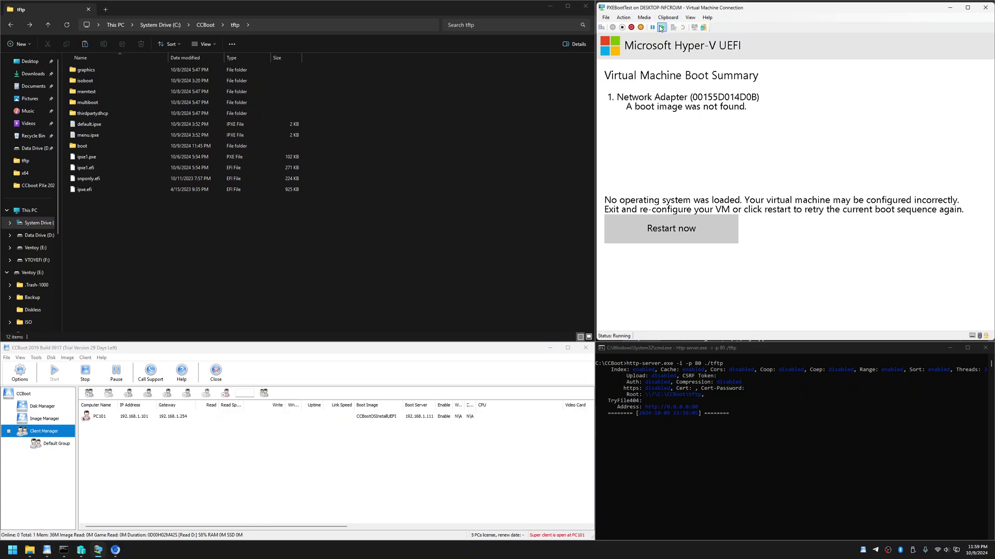
click(662, 27)
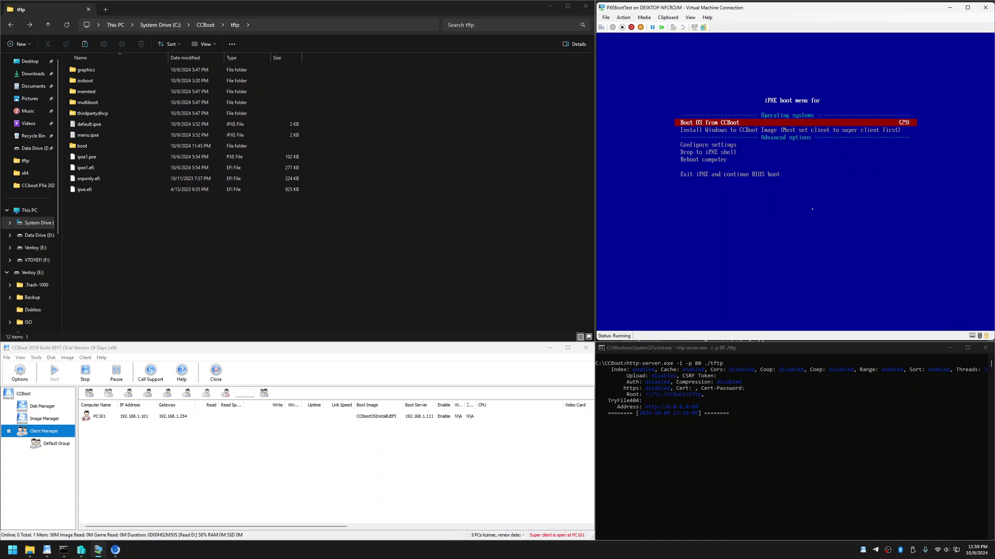
key(Down)
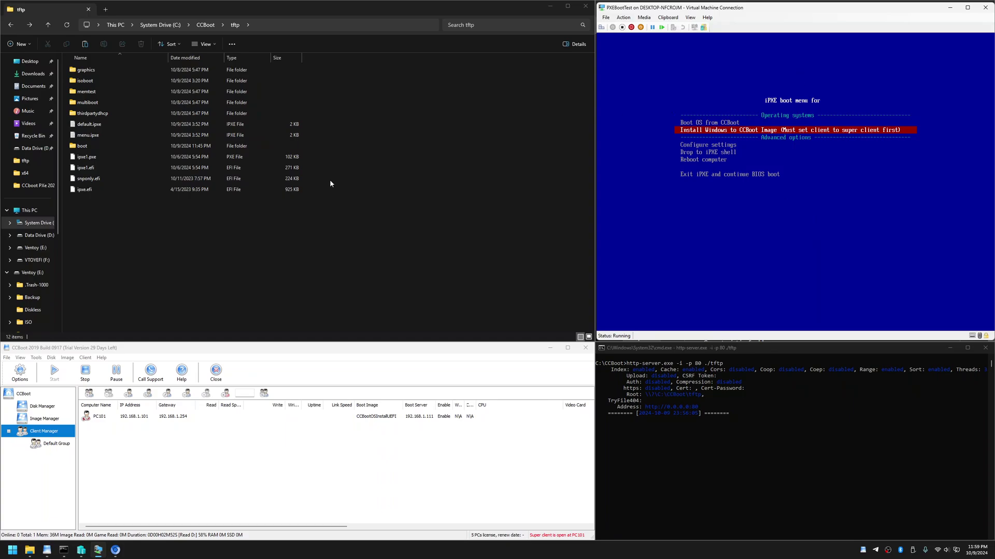
Open default.ipxe in Notepad, snapped right, and inspect its kernel/initrd lines and boot-url
click(101, 125)
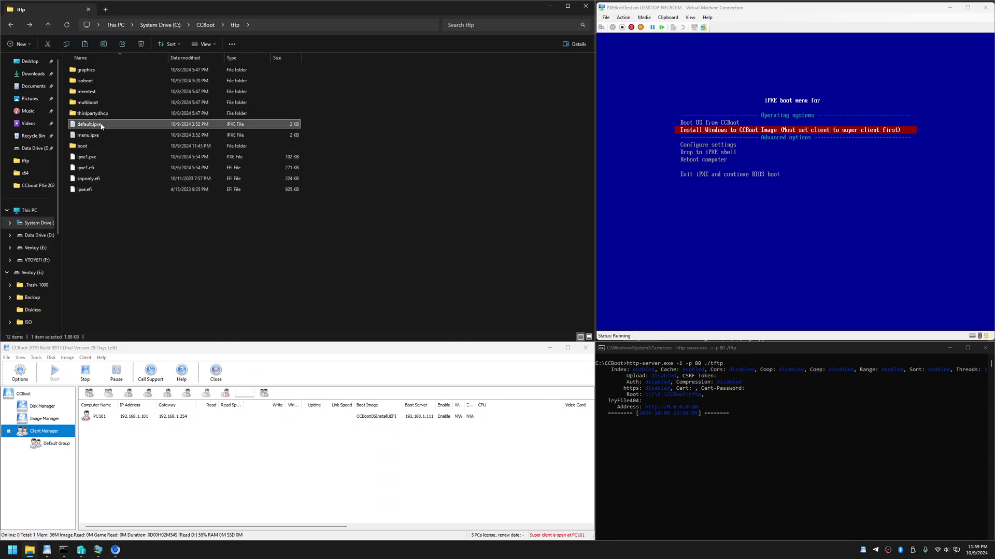
right_click(102, 127)
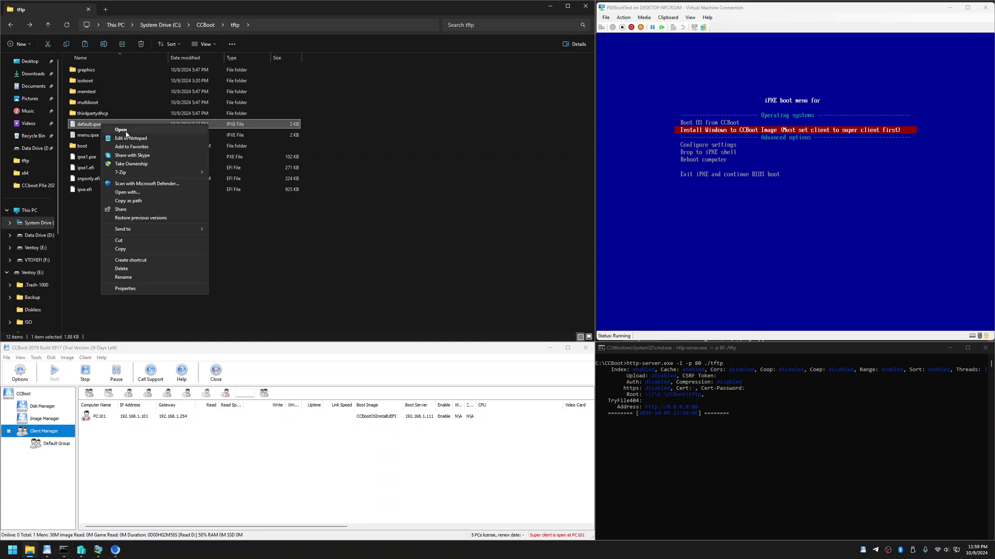
click(131, 138)
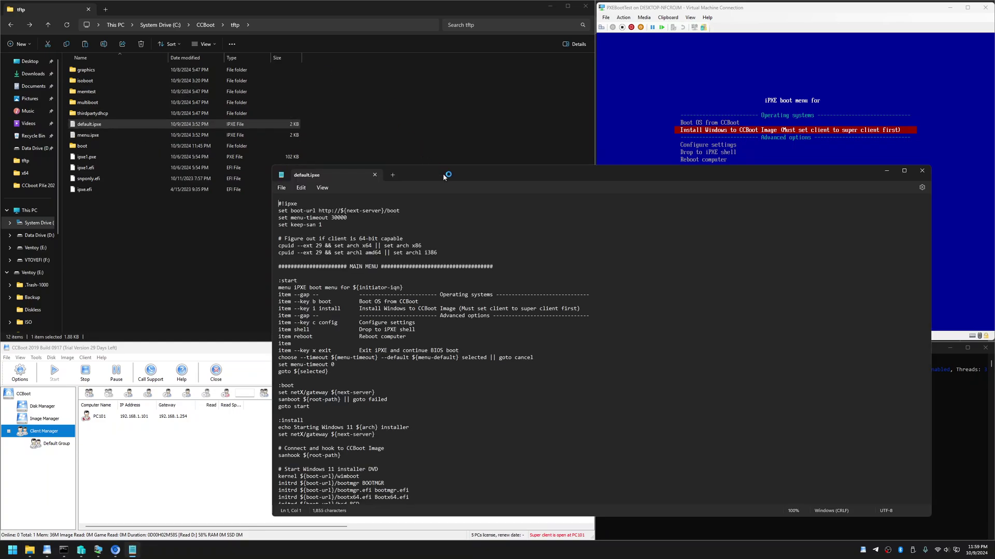
scroll(151, 195, down, 10)
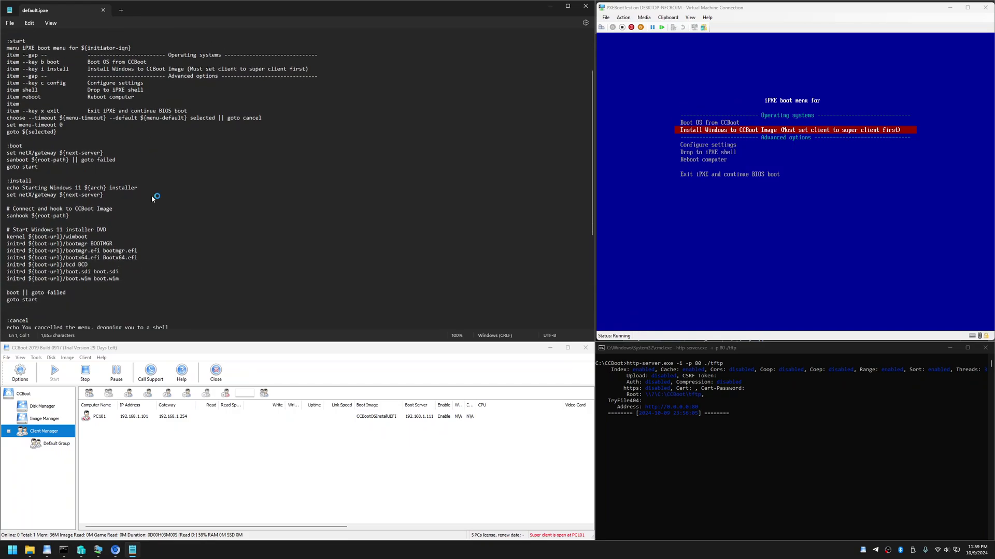
scroll(254, 252, up, 8)
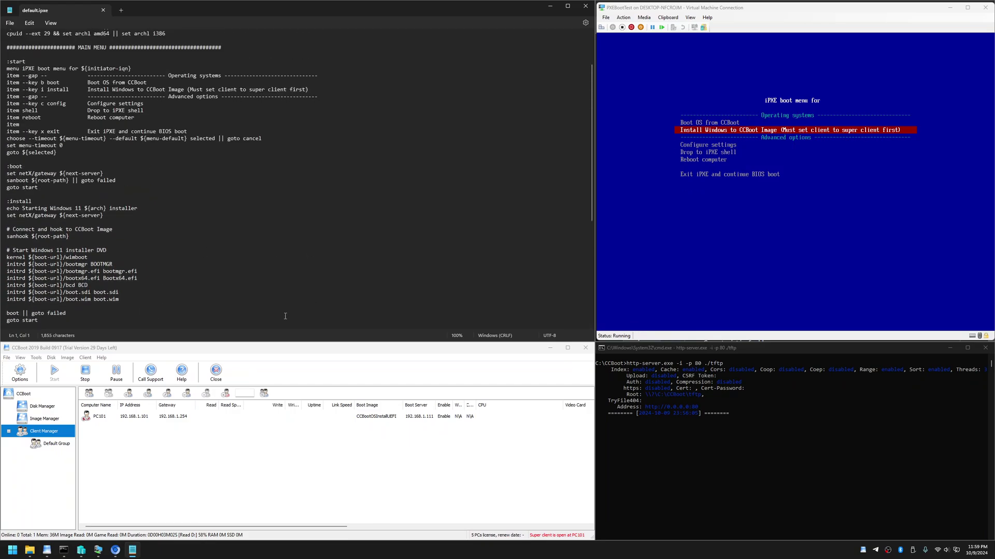
key(super+Right)
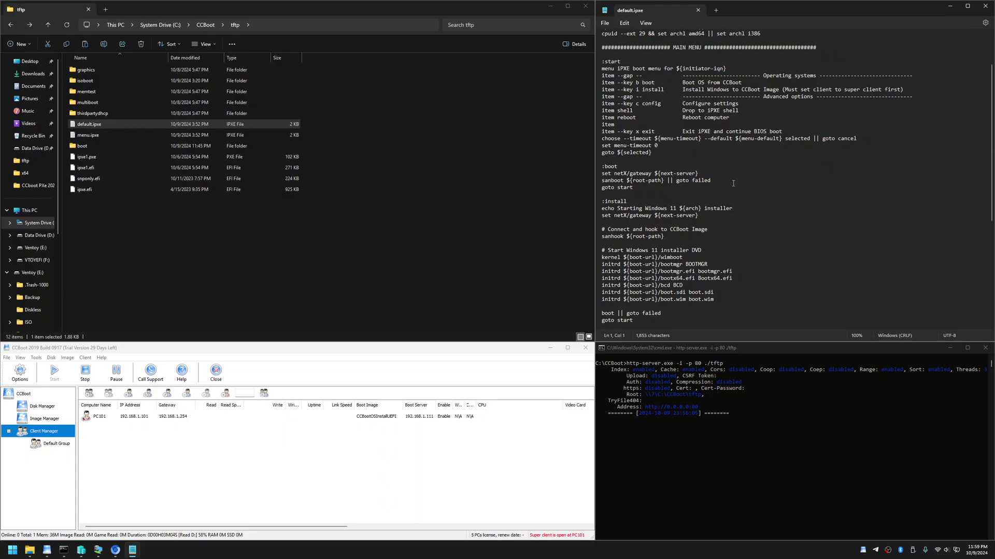
drag(601, 257, 604, 307)
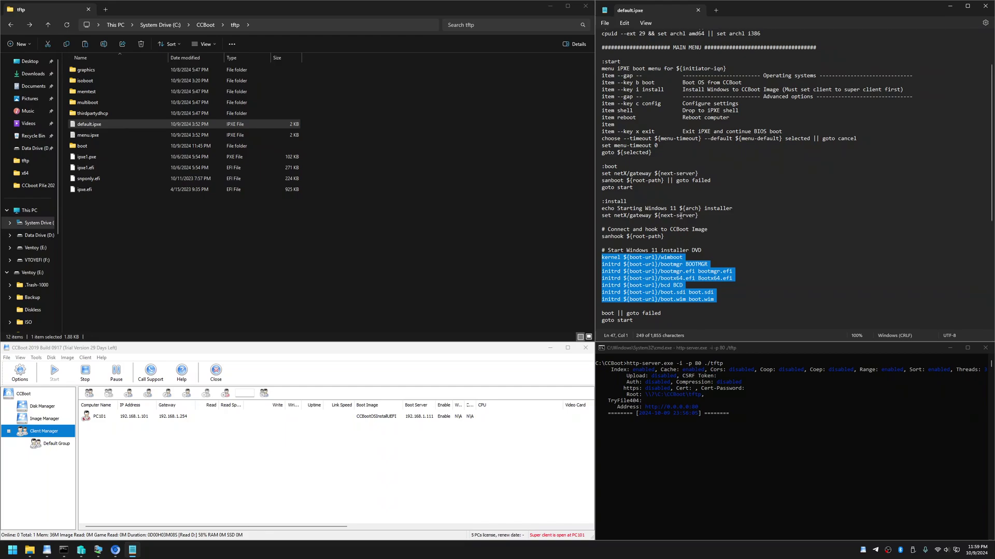
scroll(680, 216, up, 3)
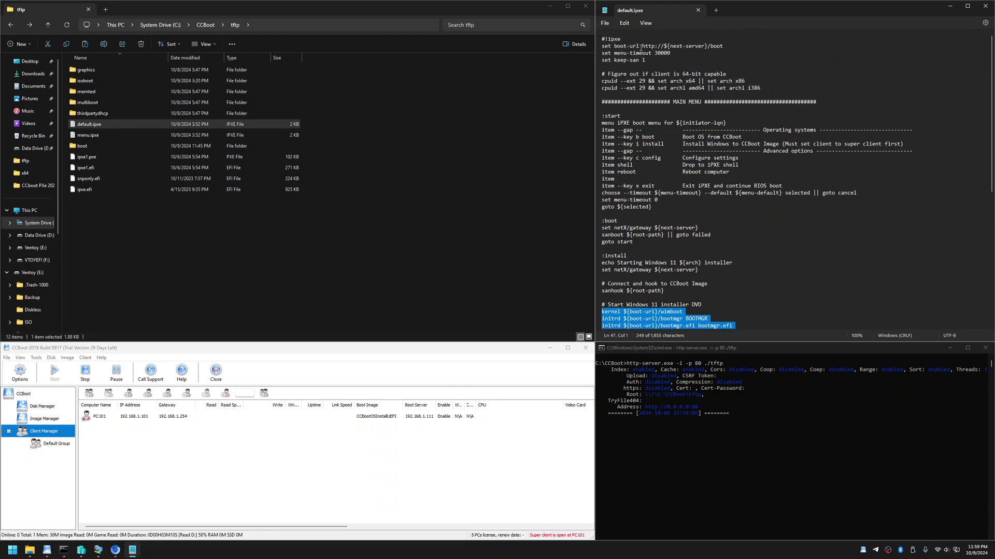
drag(642, 48, 723, 50)
Open the tftp boot folder and check the size of boot.wim
click(337, 156)
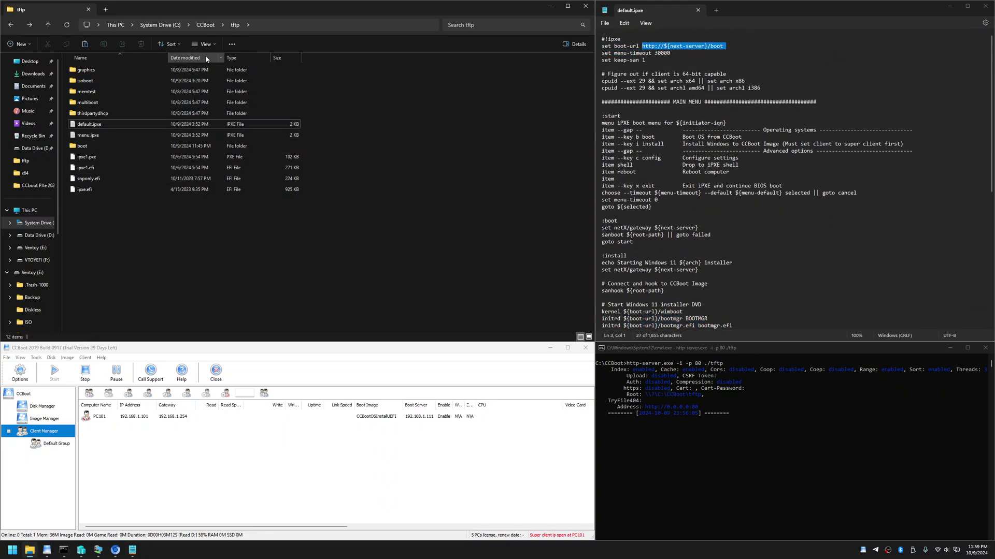
double_click(80, 146)
drag(250, 222, 73, 65)
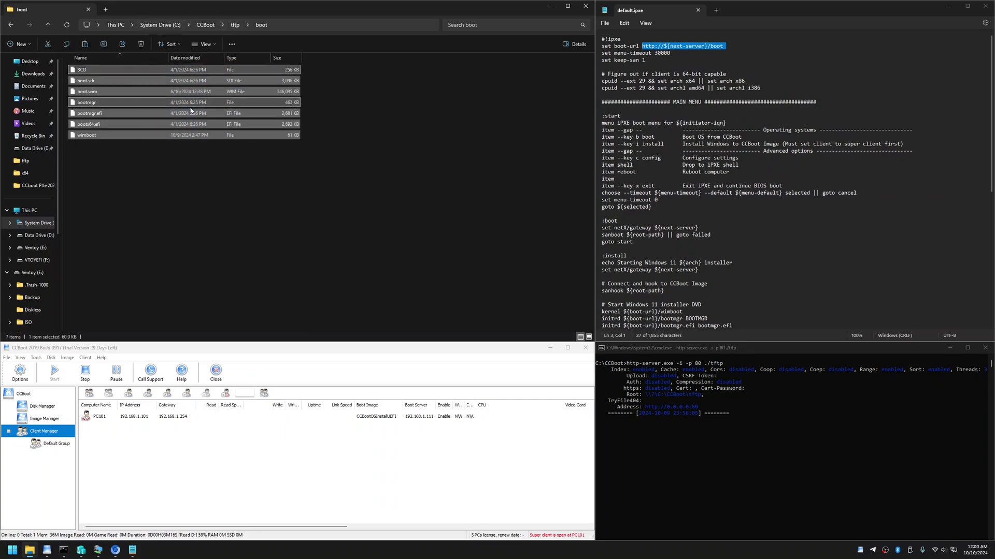
drag(322, 198, 70, 65)
click(255, 196)
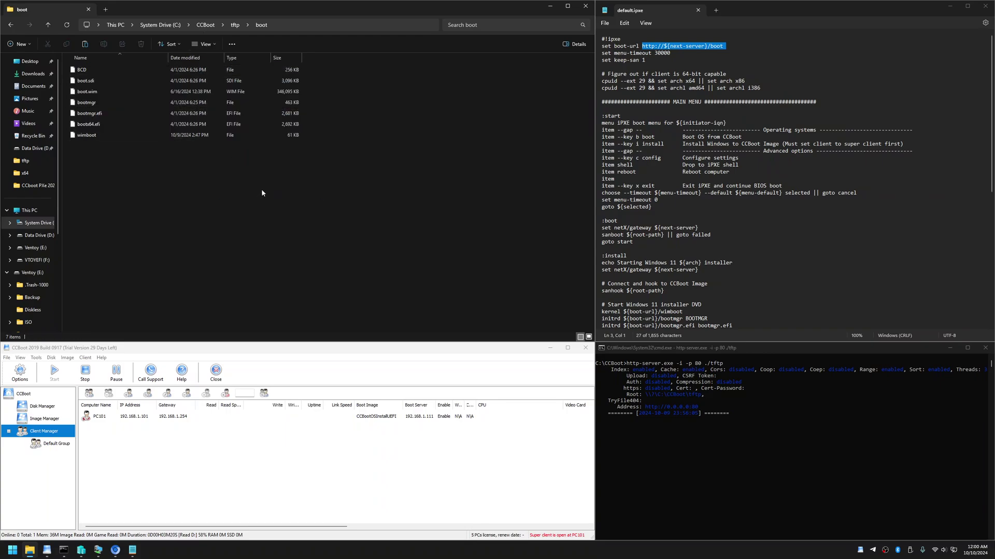
key(ctrl+a)
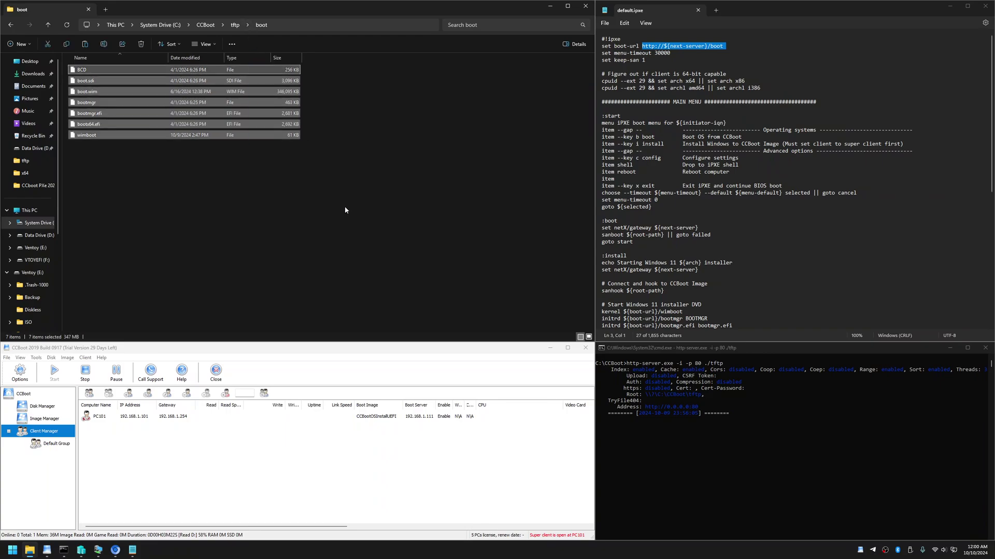
click(236, 92)
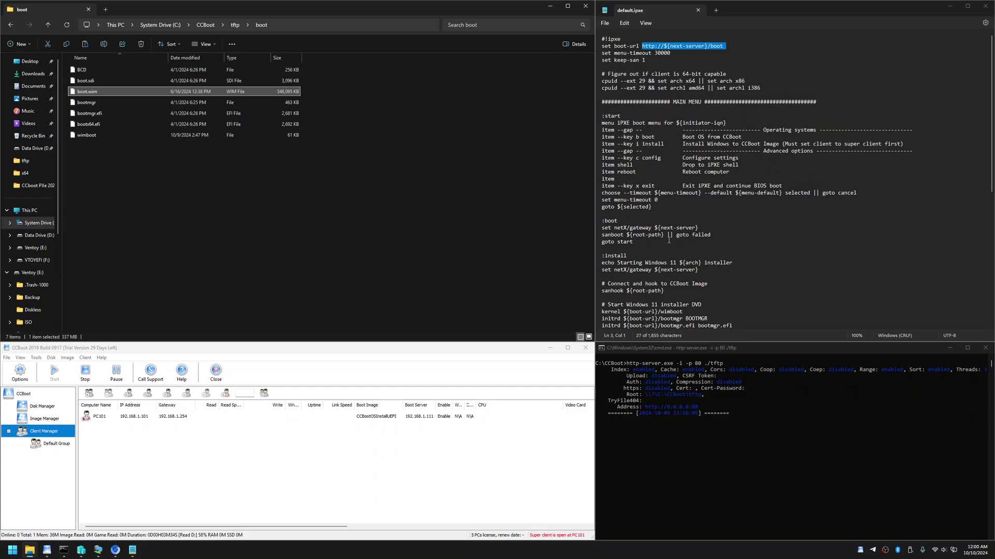
scroll(683, 236, down, 4)
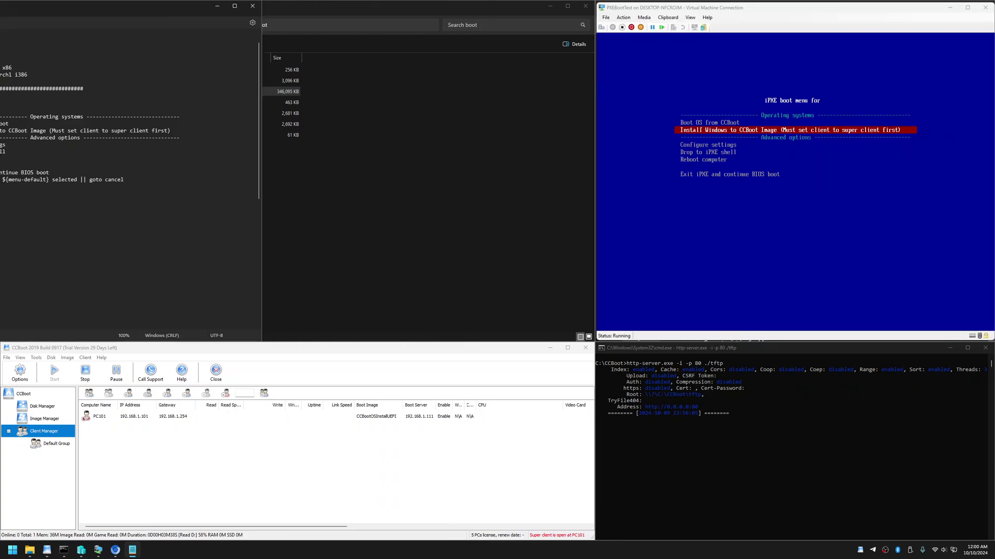
Try Boot OS from CCBoot in the VM, then restart it with the reboot command
click(763, 148)
key(Up)
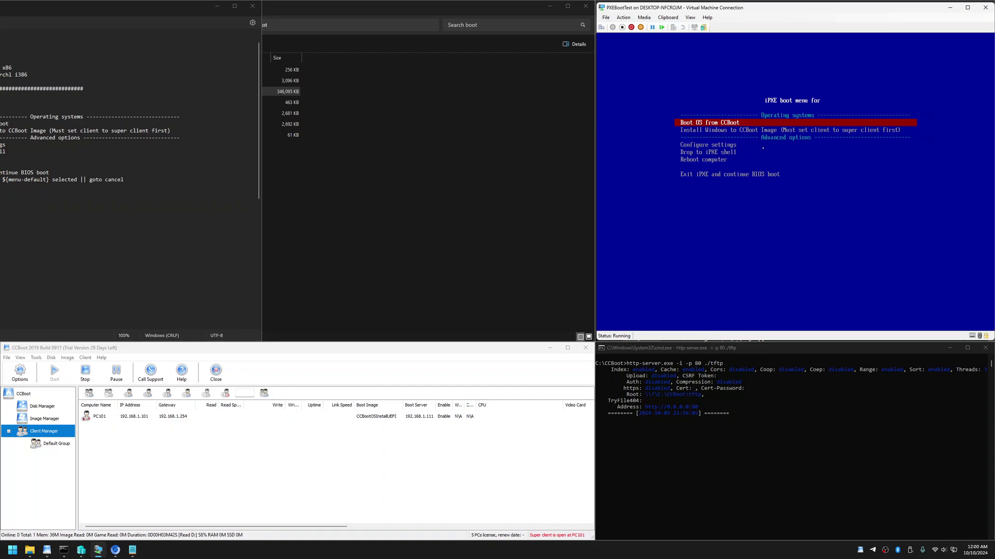
key(Return)
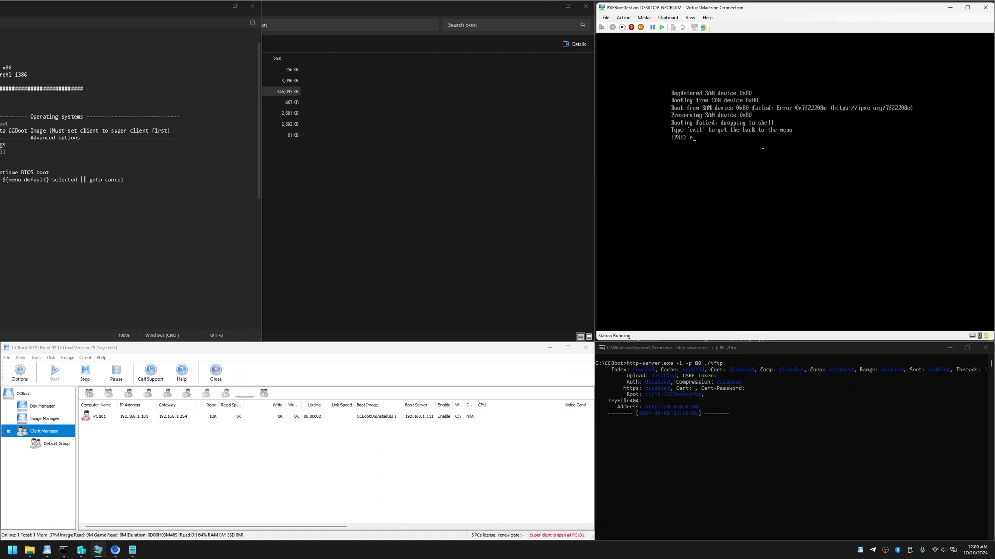
key(BackSpace)
key(BackSpace)
key(BackSpace)
key(BackSpace)
key(BackSpace)
text(rebnoot)
key(Return)
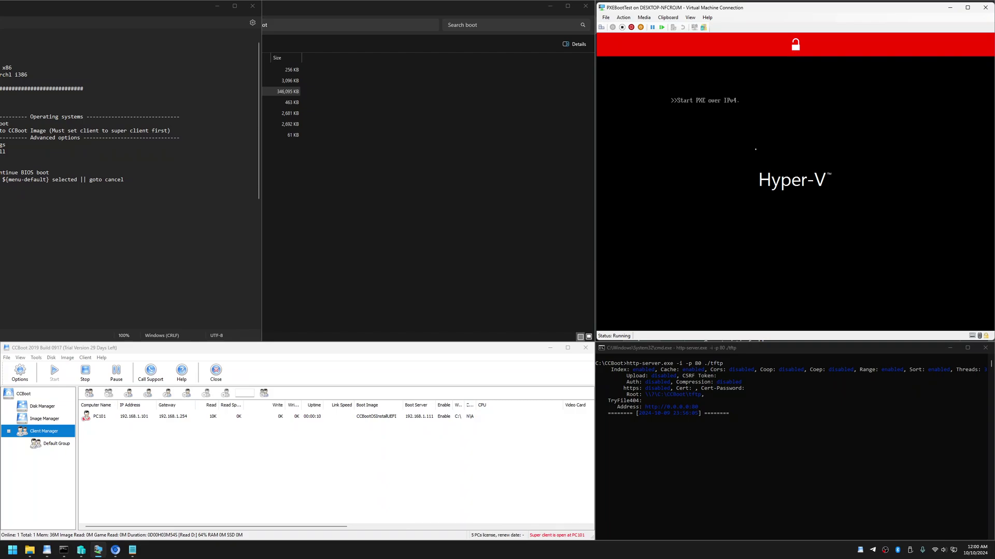
Close the Notepad script and boot the VM with Install Windows to CCBoot Image
click(517, 184)
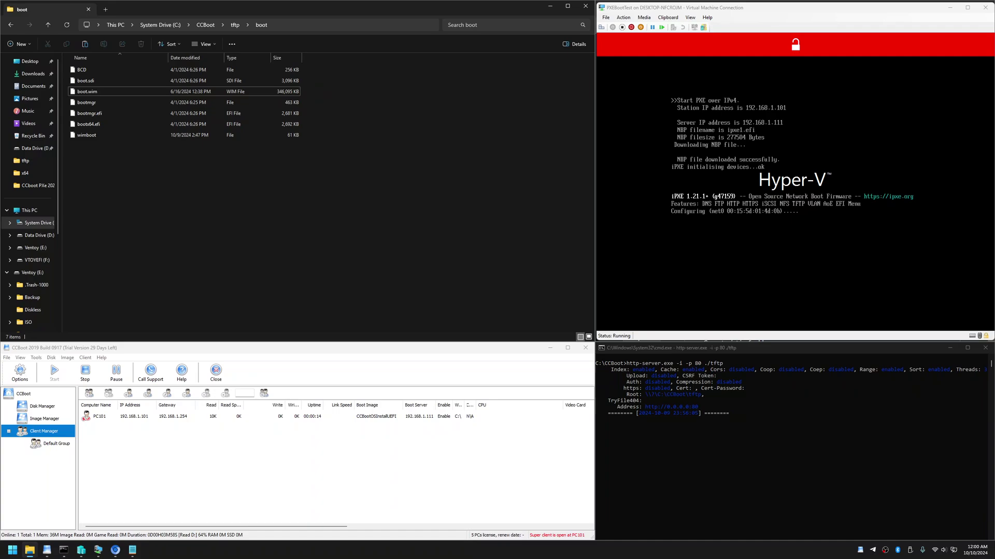
click(133, 549)
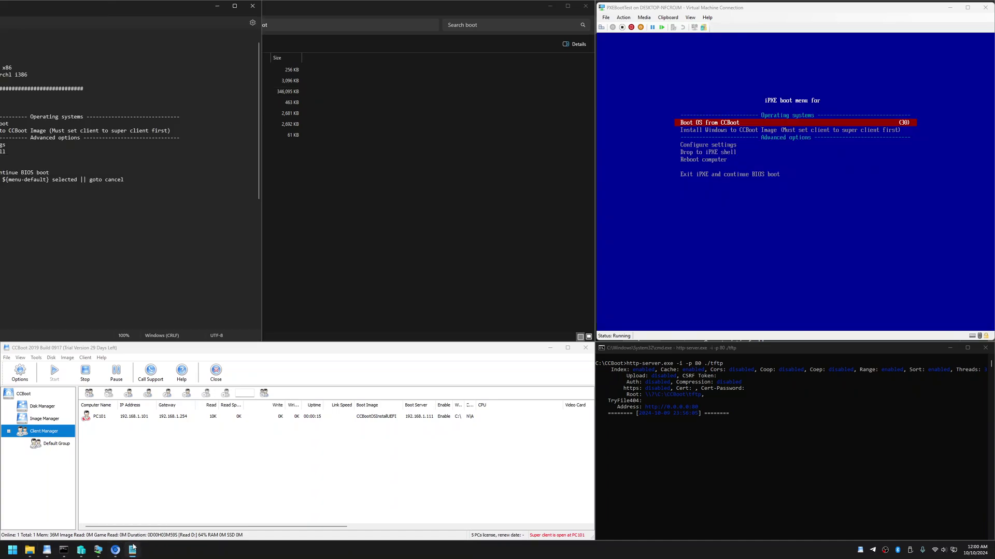
click(252, 6)
key(Down)
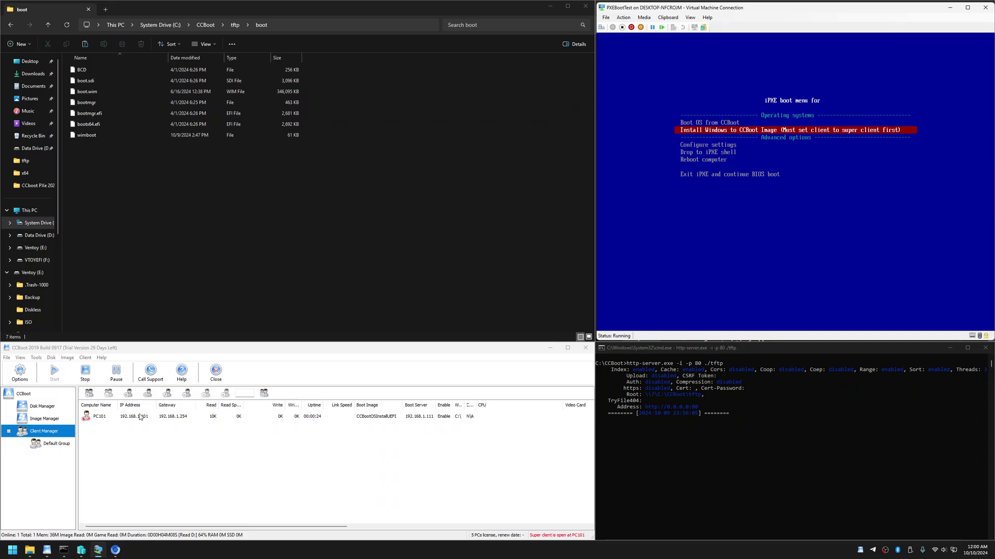
click(102, 418)
click(732, 170)
key(Down)
key(Up)
key(Return)
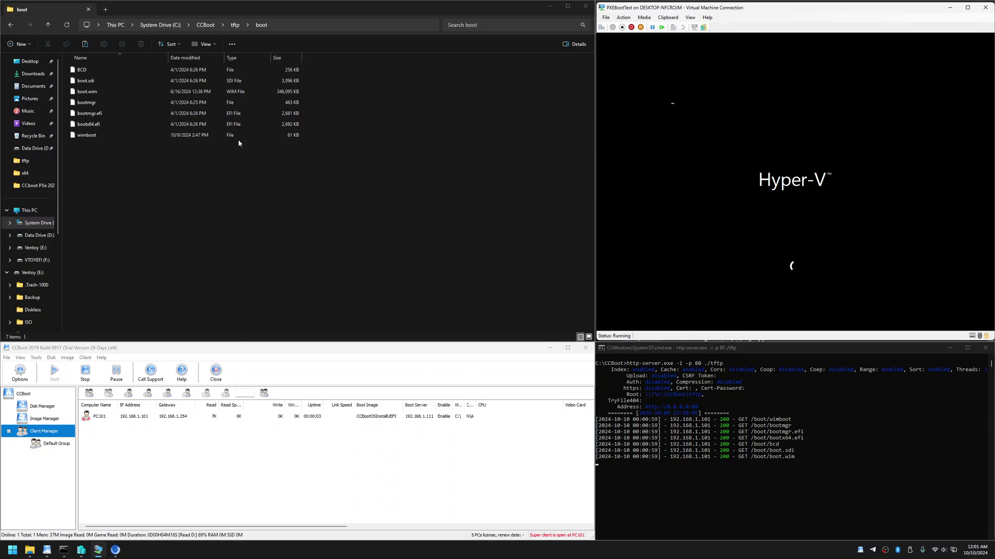
Clear the boot folder selection and return Explorer to the tftp folder
key(ctrl+a)
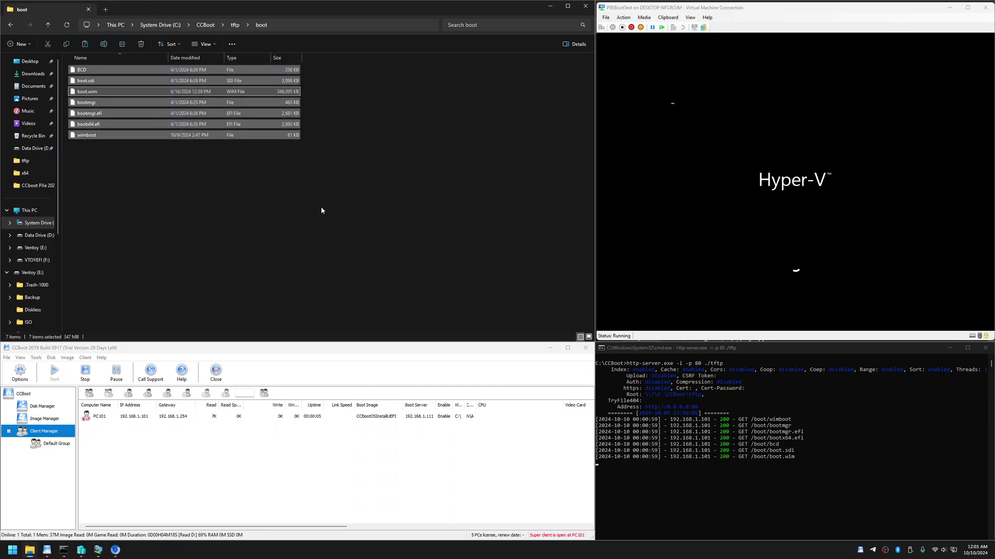
click(322, 211)
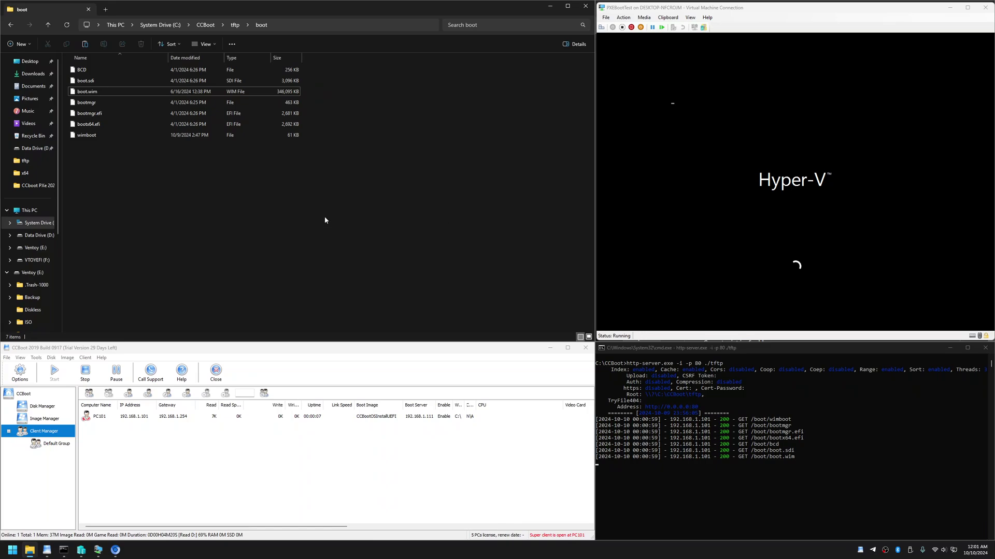
click(234, 24)
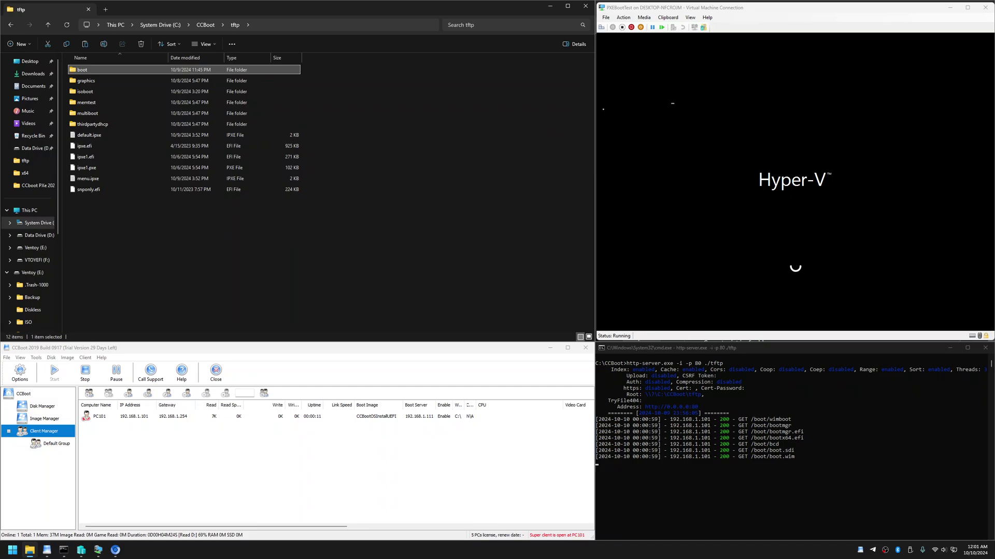
Mount Windows11_24H2.ISO from the Ventoy (E:) ISO folder and copy all its contents
click(192, 252)
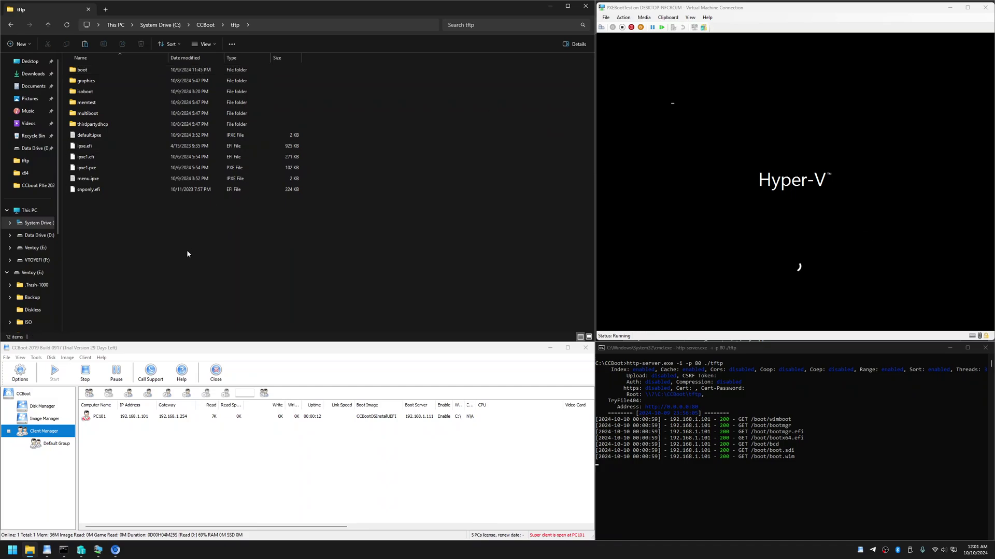
click(40, 237)
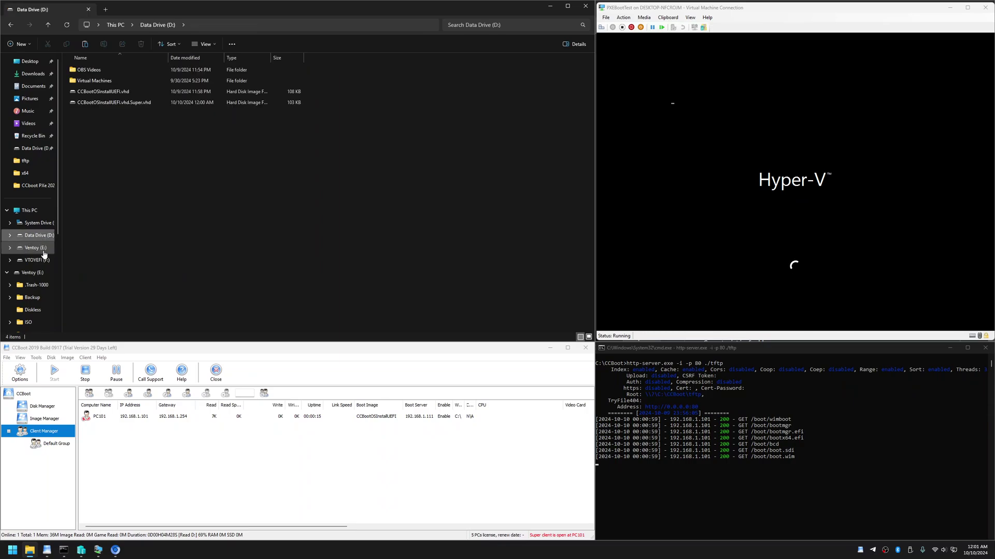
click(44, 249)
double_click(81, 135)
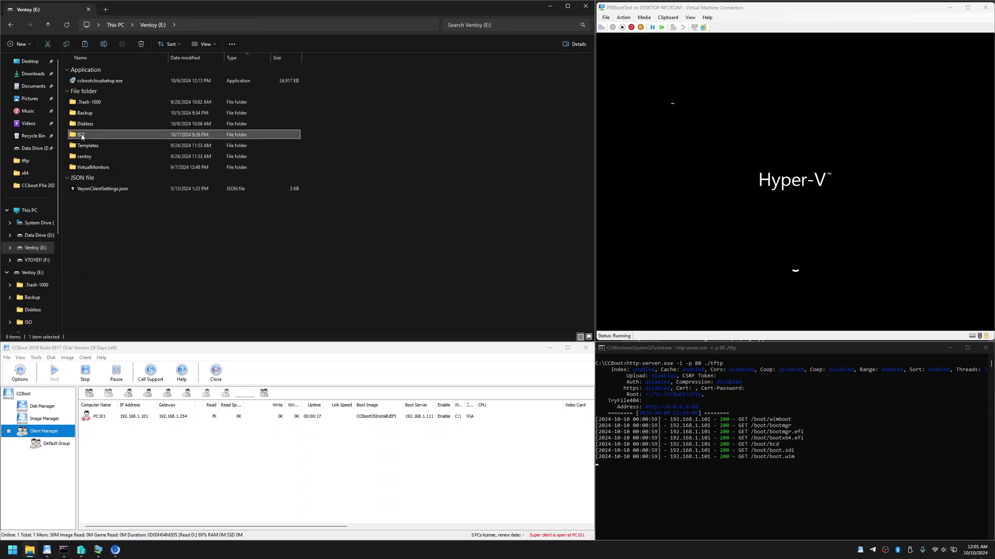
click(91, 212)
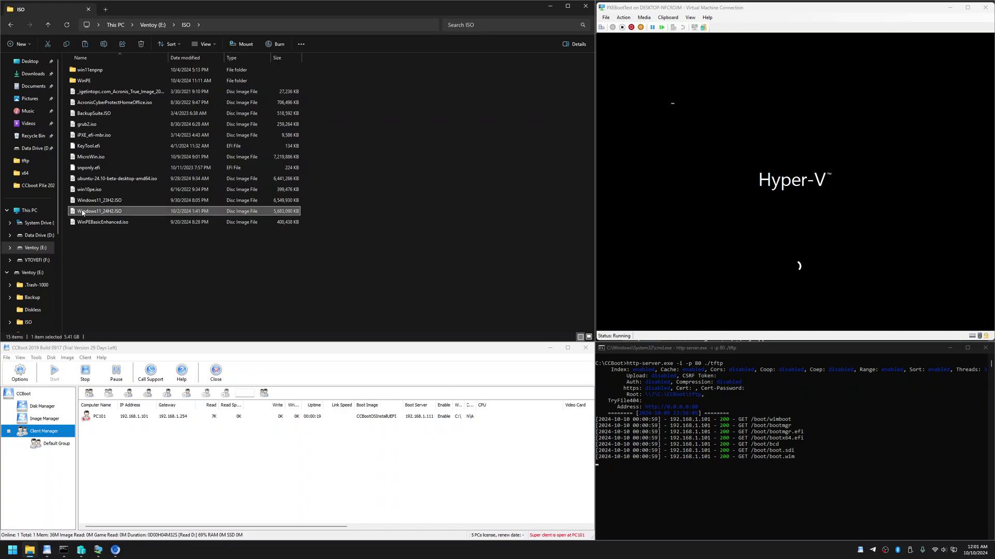
double_click(101, 212)
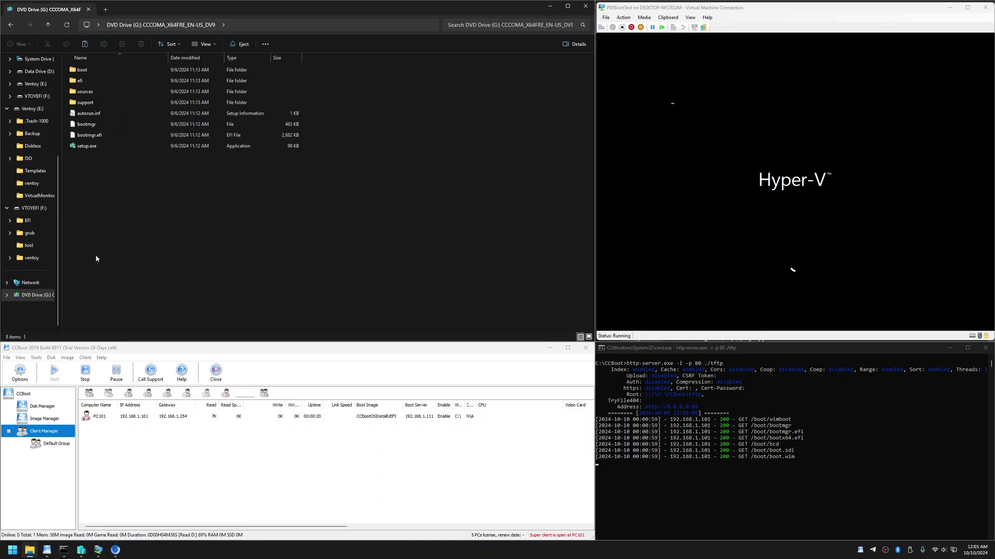
key(ctrl+a)
right_click(144, 93)
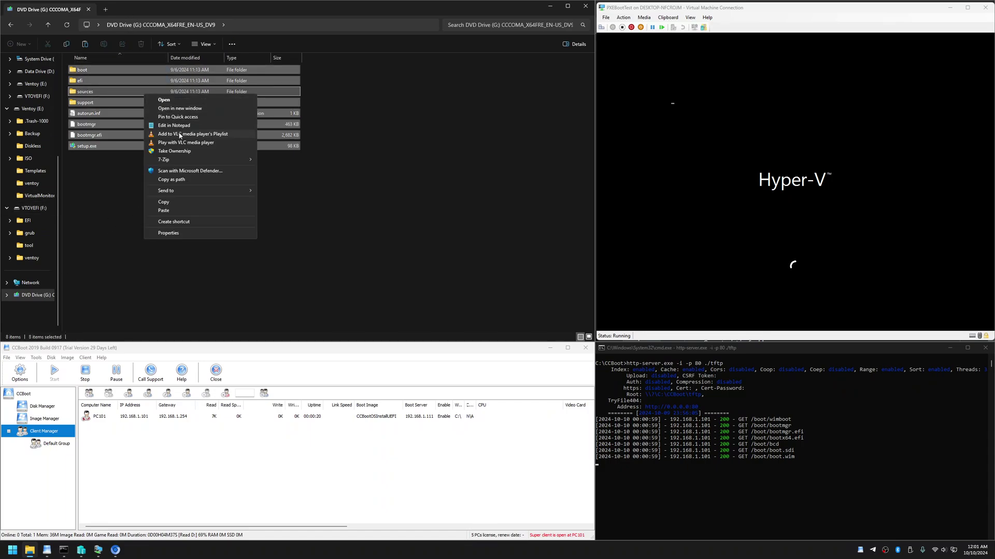
click(177, 205)
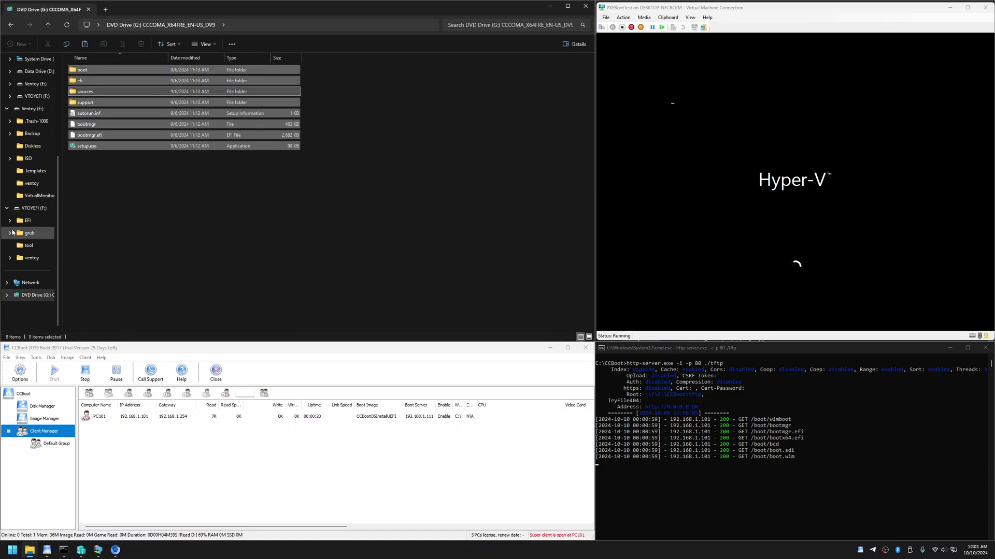
Create a new folder named windows11 on Data Drive (D:)
click(39, 71)
right_click(198, 156)
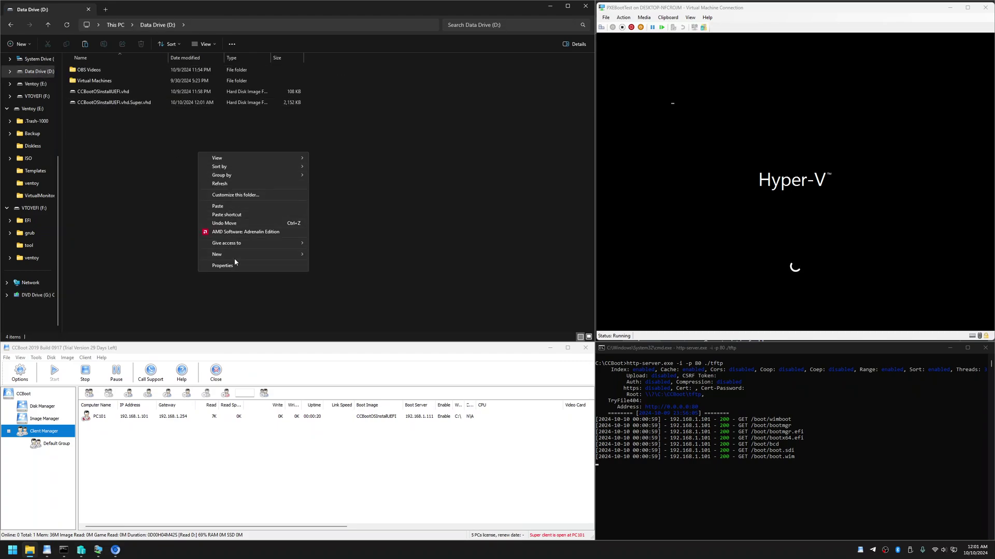
mouse_move(298, 255)
click(334, 255)
text(Window)
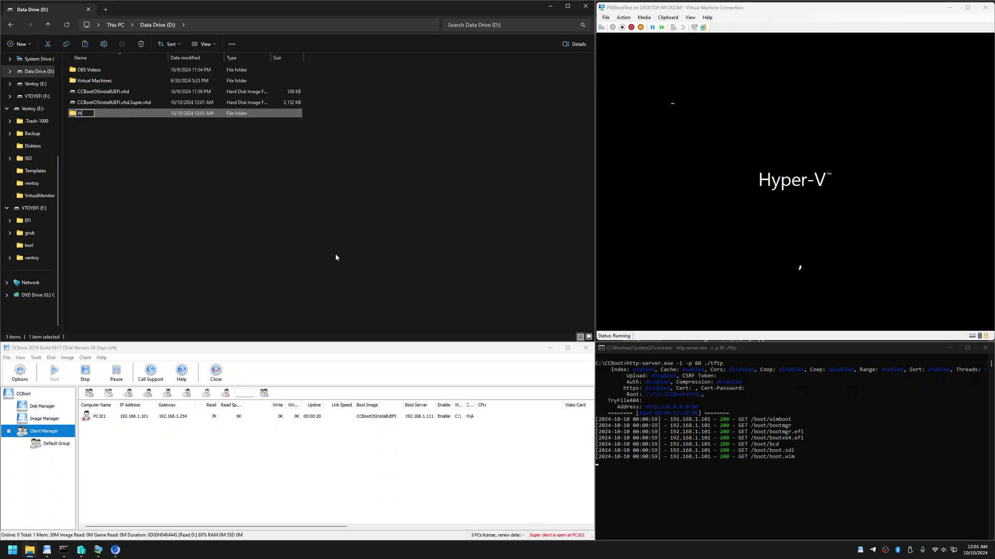
key(BackSpace)
key(BackSpace)
key(BackSpace)
key(BackSpace)
key(BackSpace)
text(indows11)
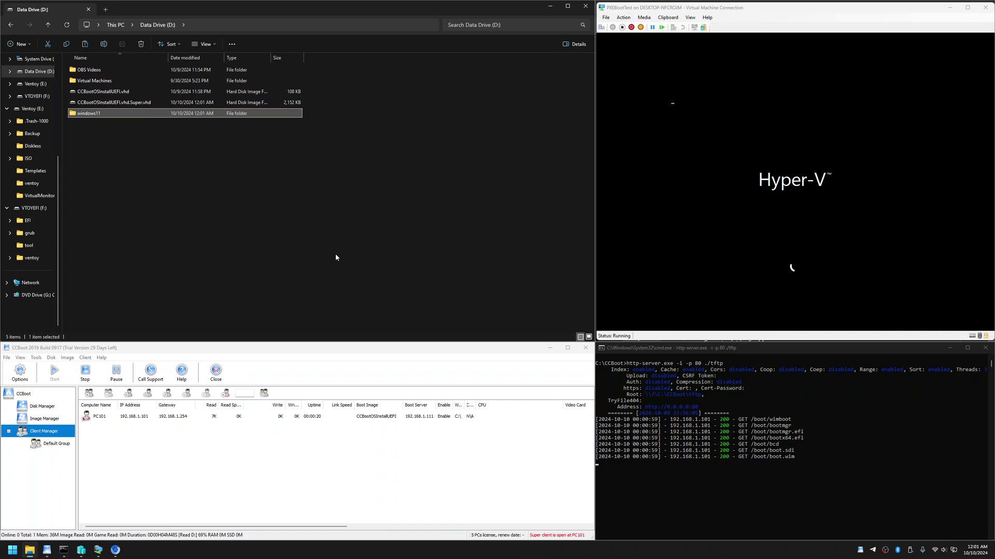
key(Return)
Paste the disc contents into windows11 and check the eight copied items
right_click(278, 222)
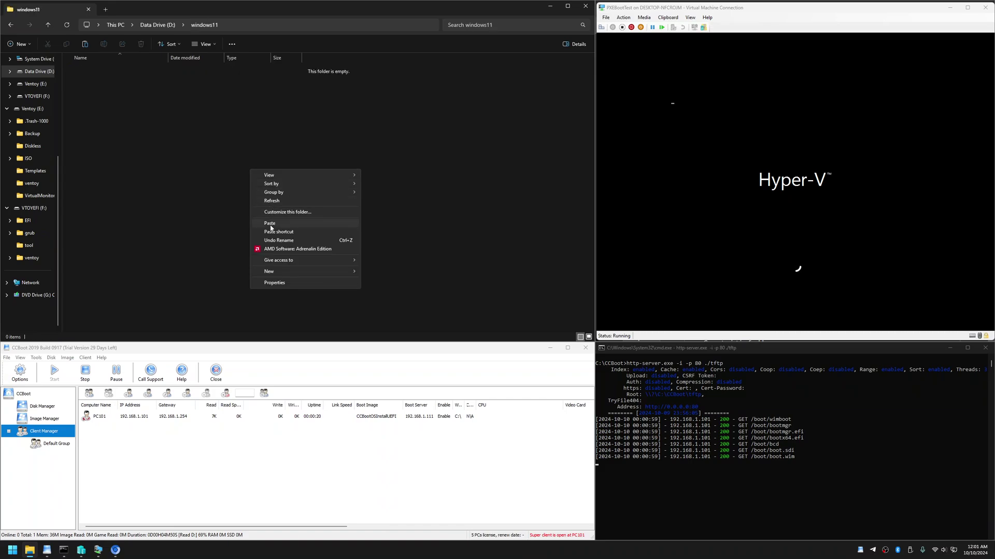
click(269, 225)
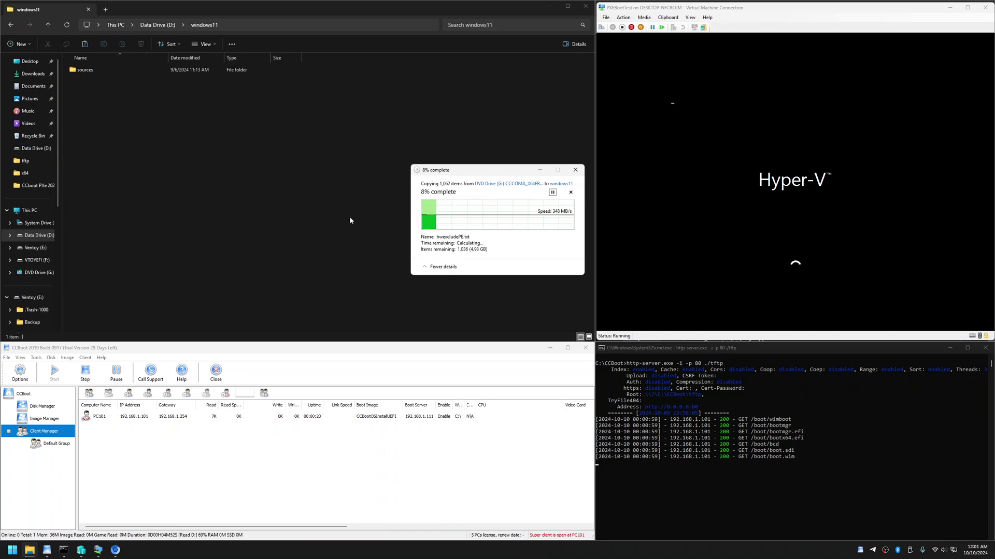
drag(481, 177, 319, 153)
click(790, 23)
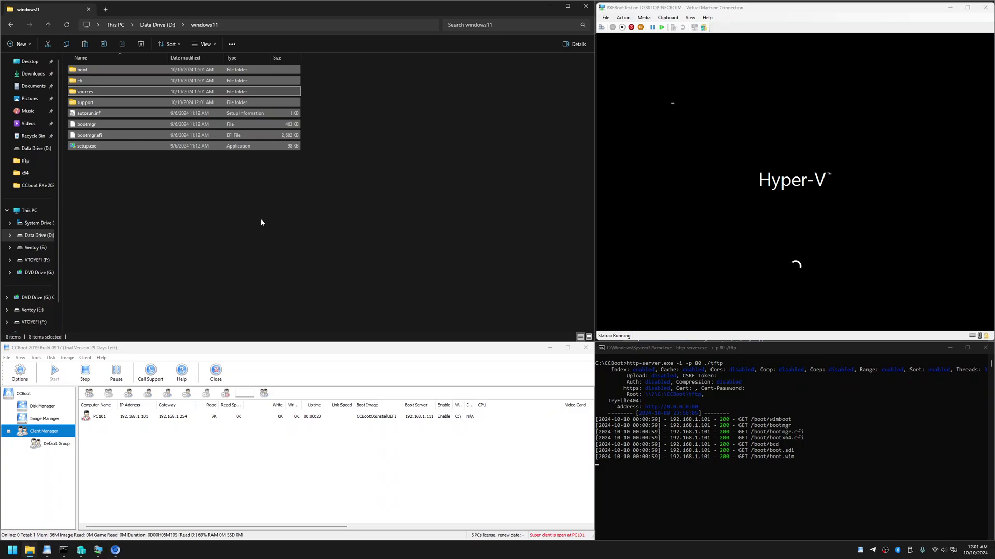
drag(220, 201, 177, 69)
click(149, 204)
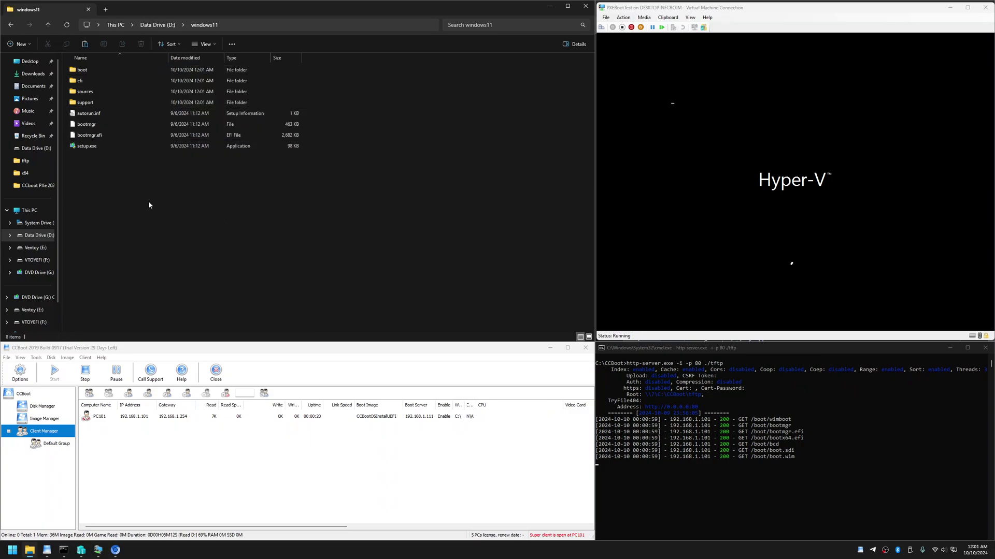
drag(149, 204, 132, 63)
click(85, 157)
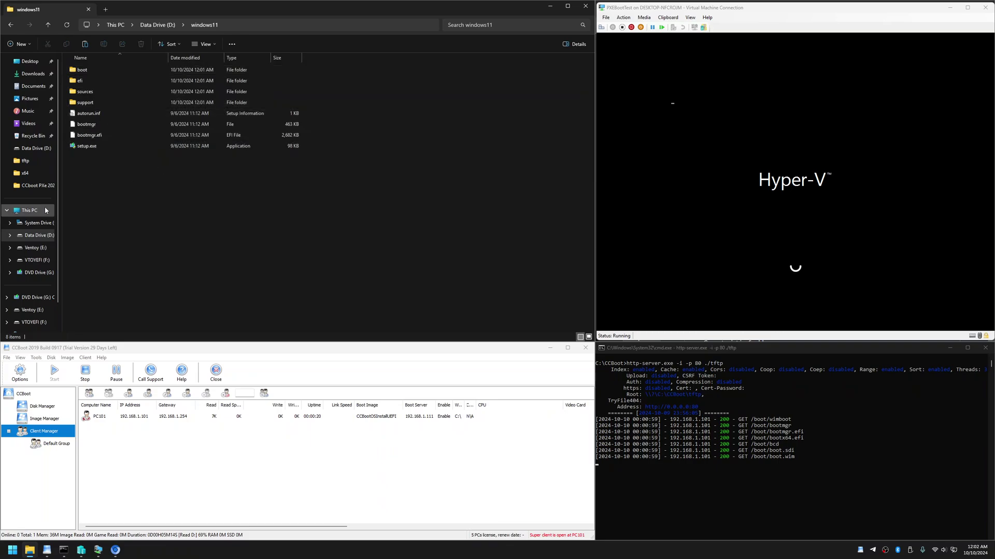
click(31, 75)
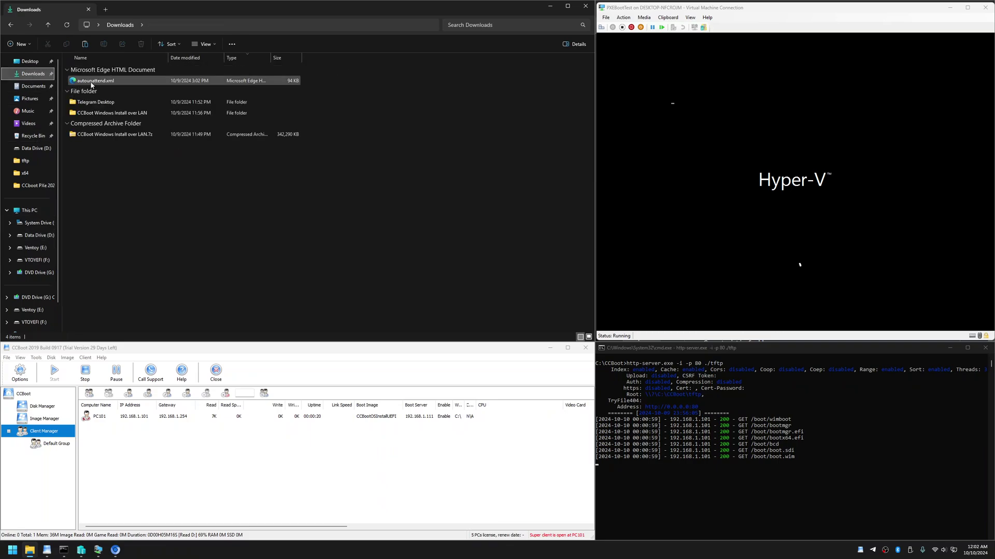
right_click(94, 80)
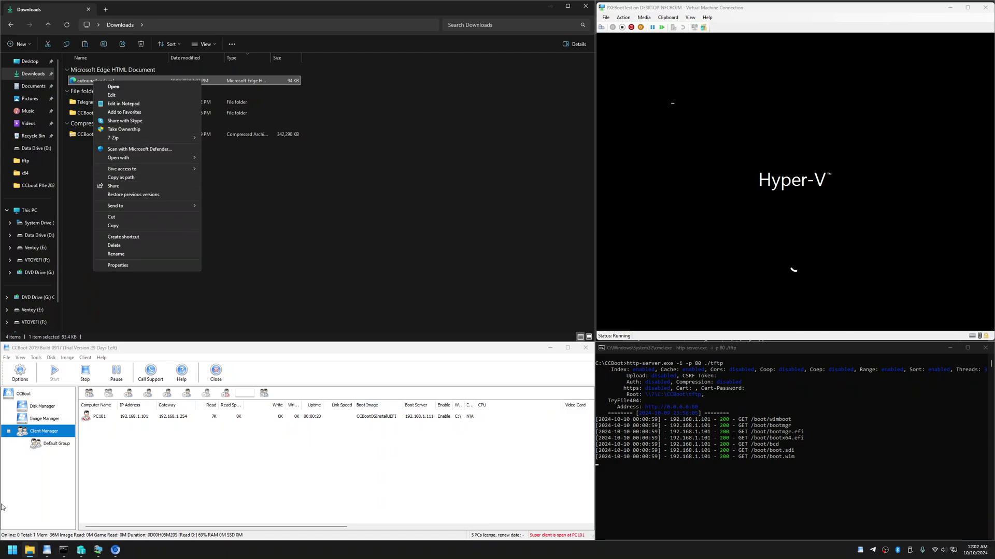
click(115, 550)
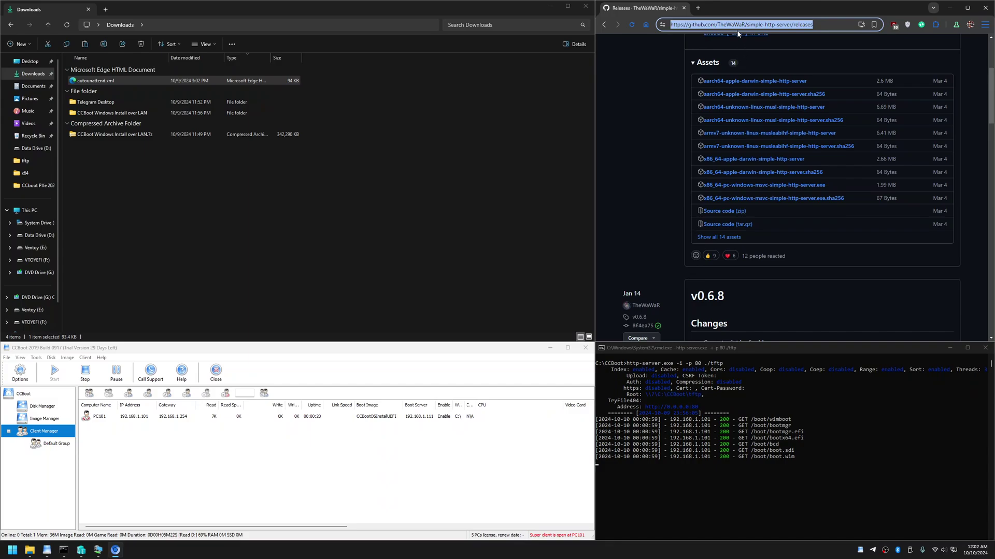
text(wininstall)
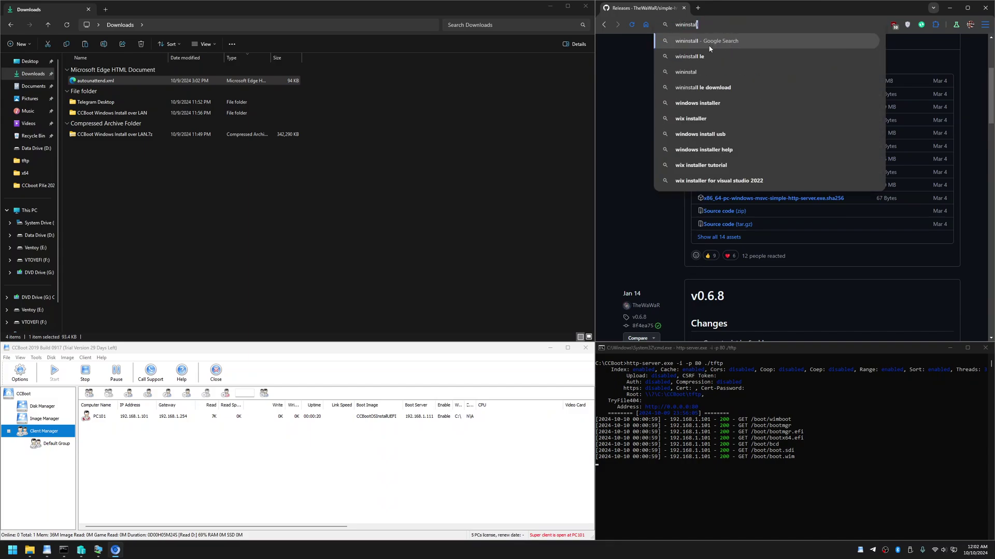
key(ctrl+a)
key(ctrl+v)
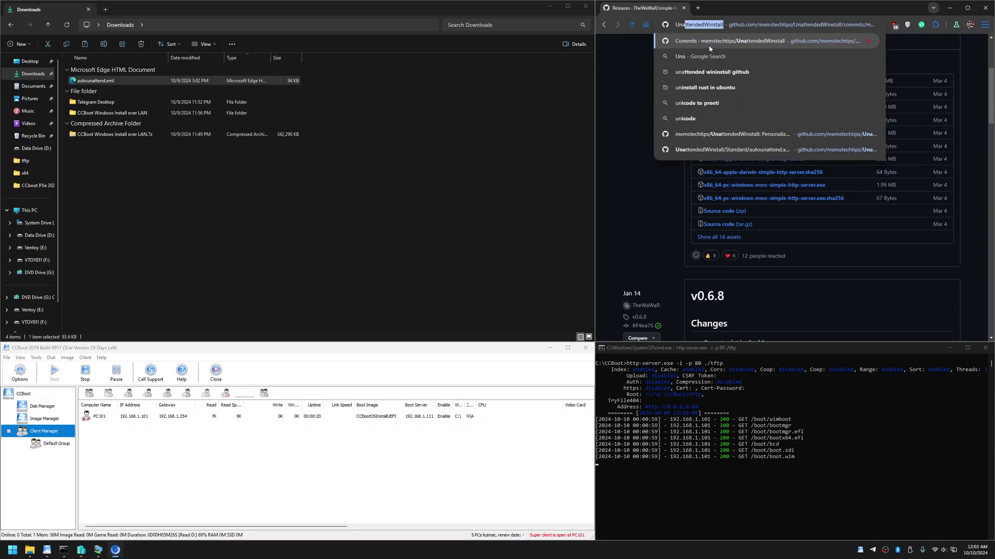
key(Return)
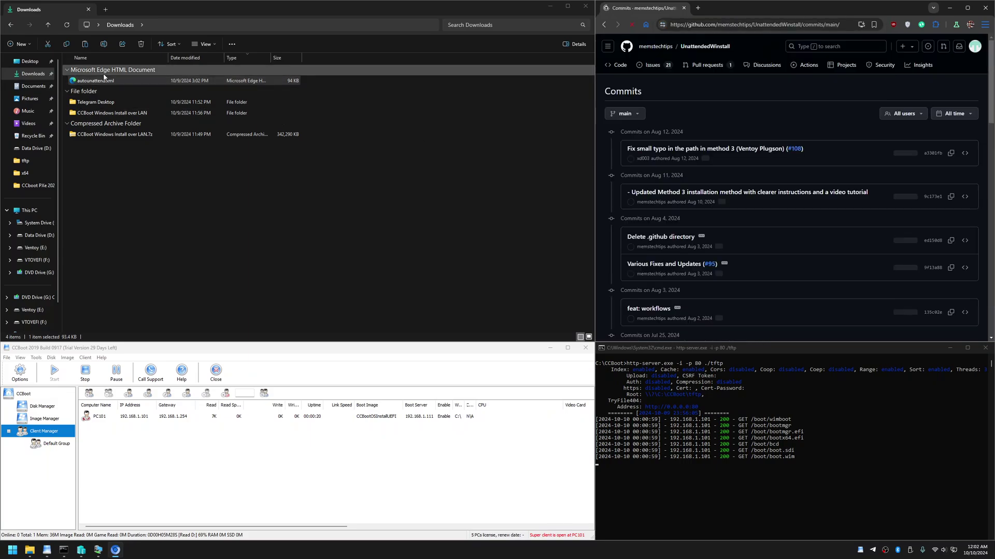
click(706, 47)
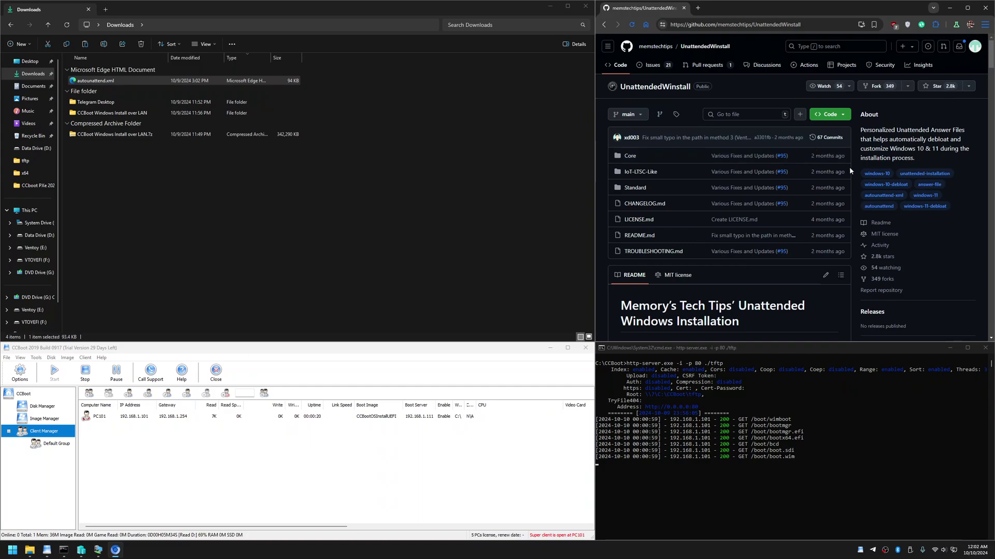
scroll(821, 201, down, 3)
scroll(807, 249, down, 3)
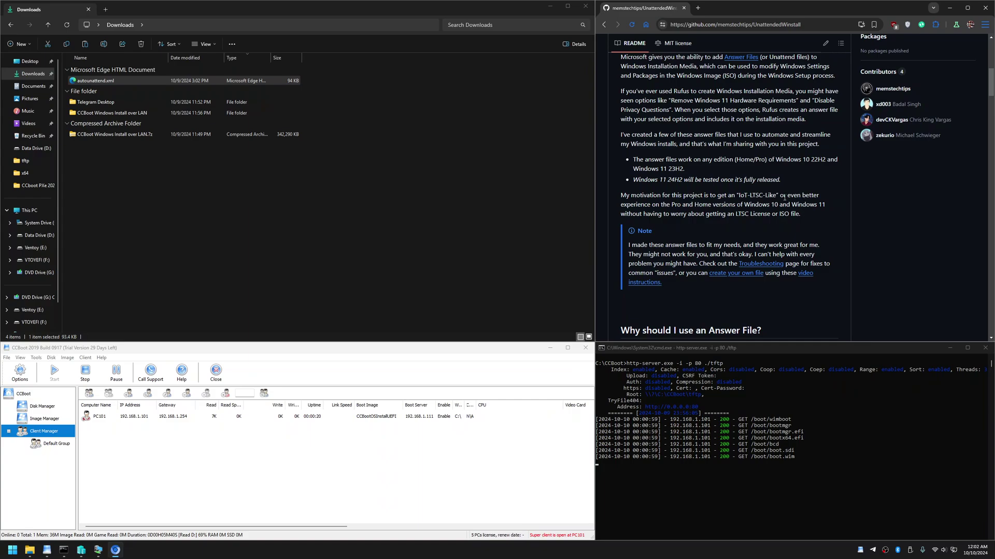
scroll(772, 131, up, 5)
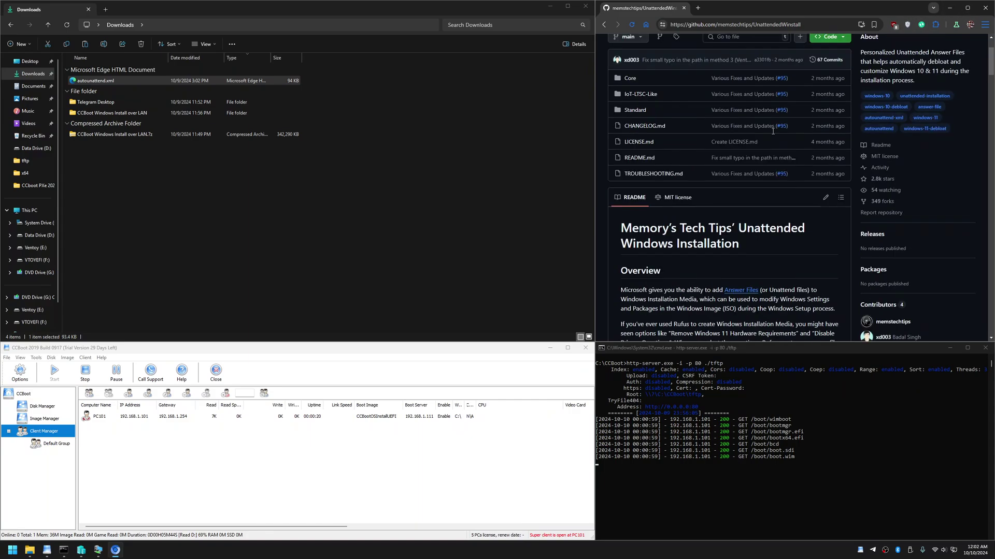
scroll(772, 131, up, 2)
key(ctrl+l)
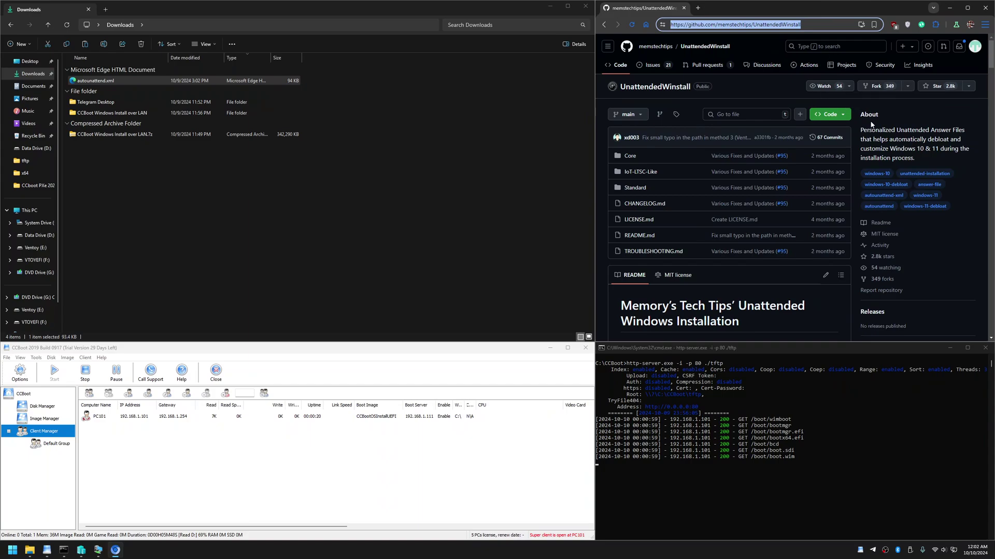
click(950, 10)
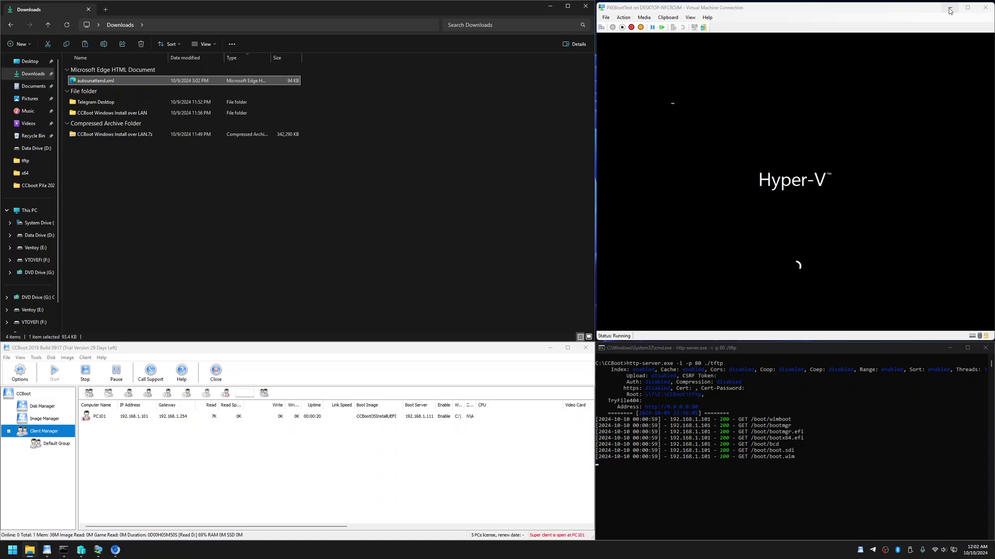
click(249, 199)
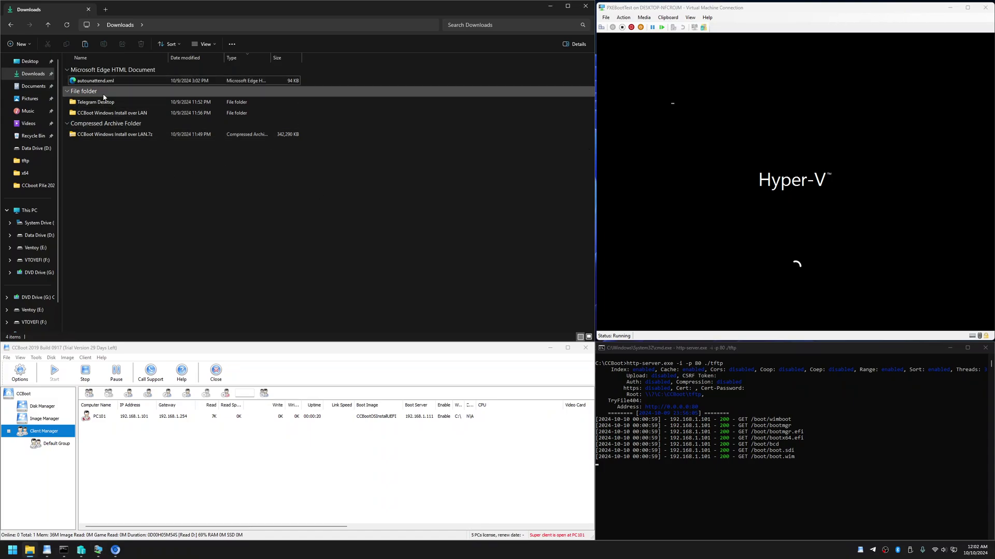
Eject DVD Drive (G:)
click(37, 310)
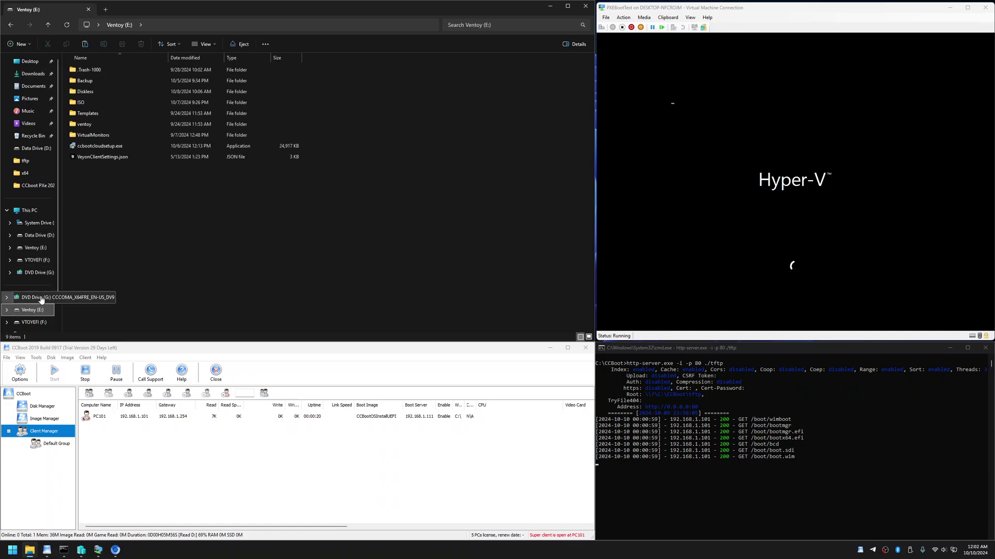
right_click(41, 297)
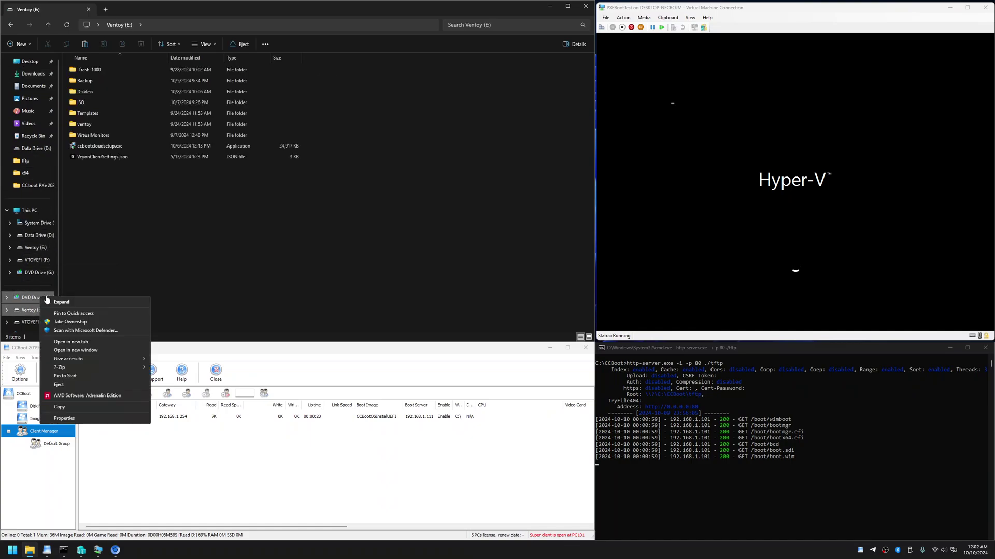
click(77, 384)
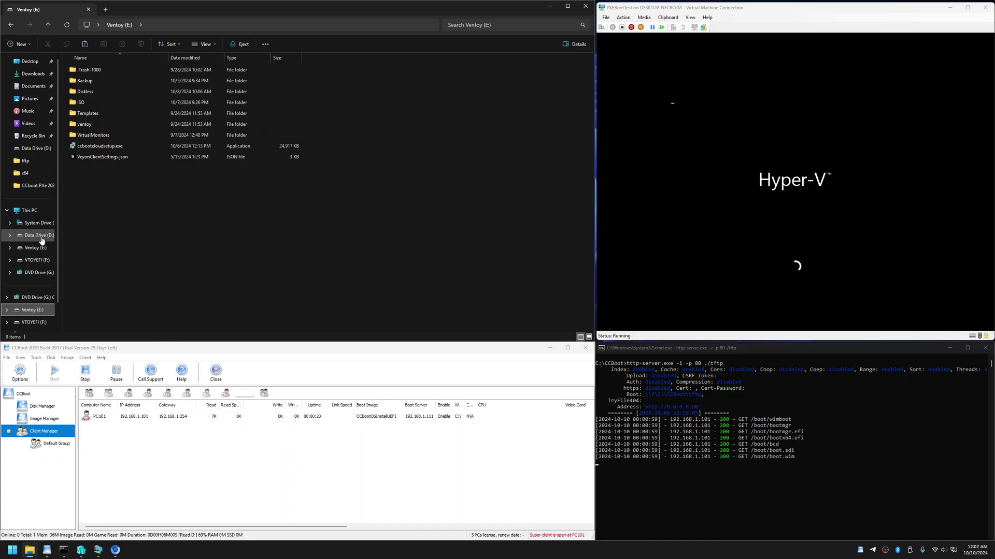
Turn on Advanced Sharing for the windows11 folder on Data Drive (D:)
click(39, 235)
right_click(97, 91)
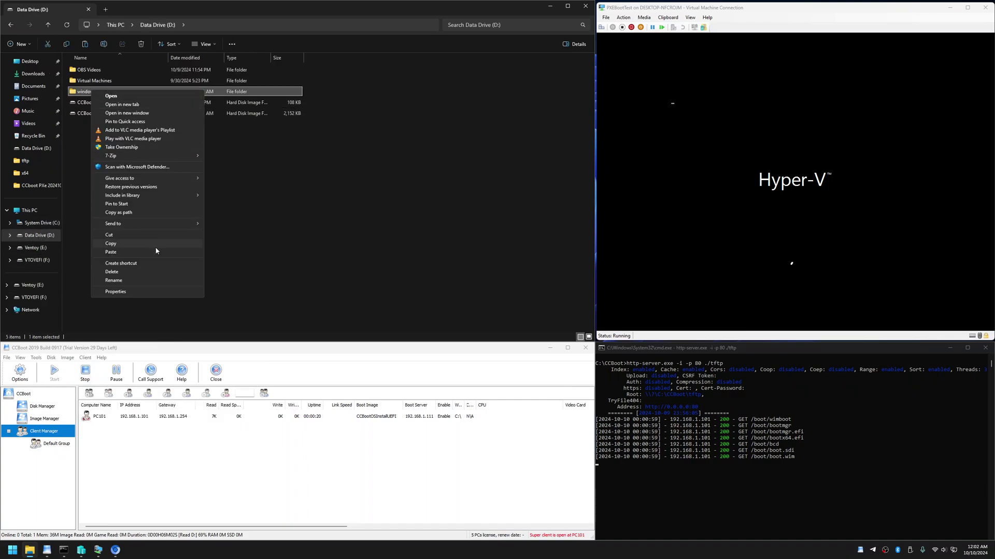
click(146, 295)
click(125, 109)
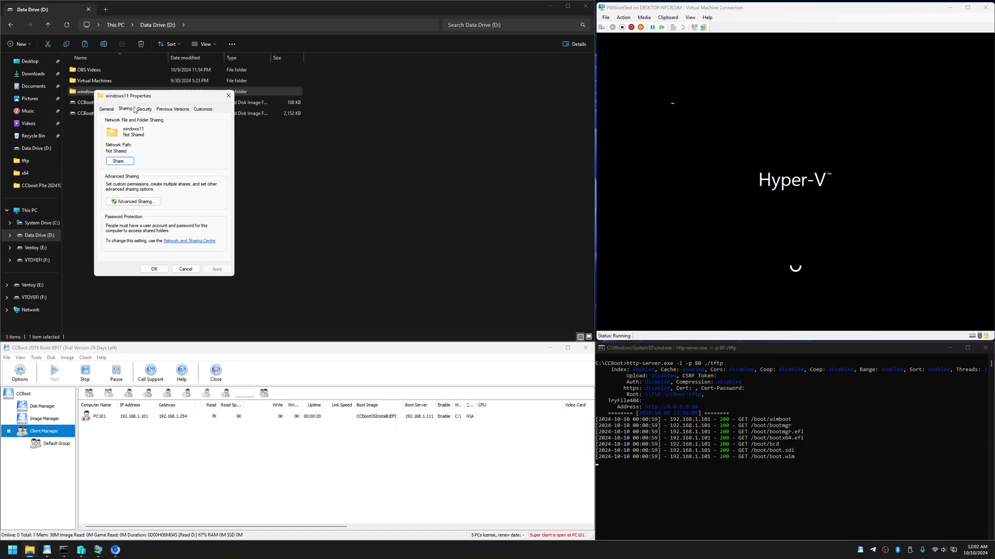
drag(155, 95, 303, 87)
click(287, 194)
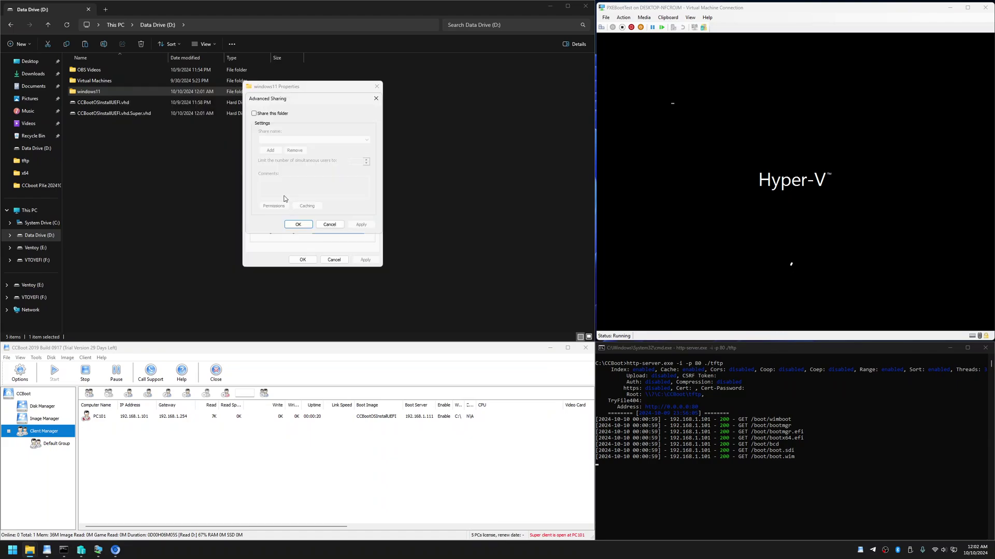
click(277, 114)
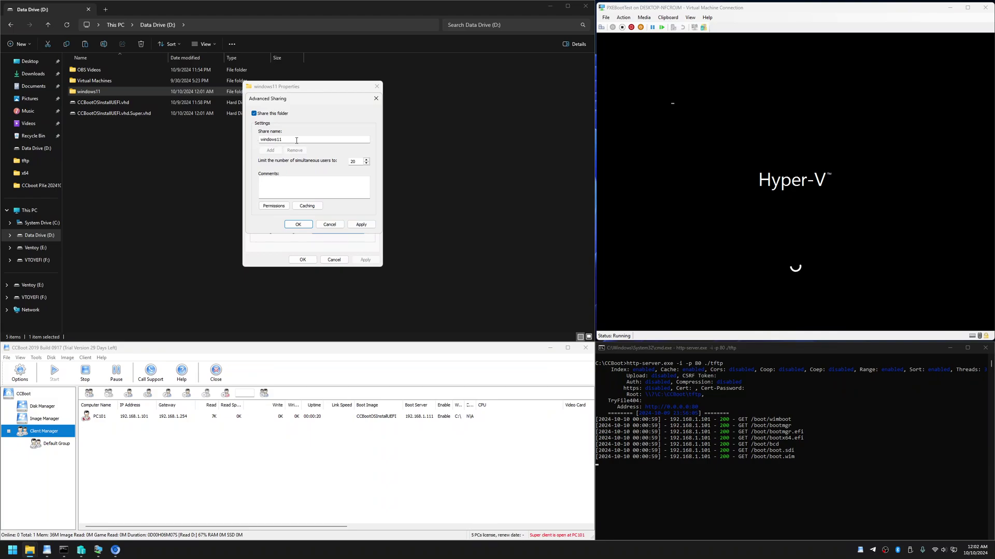
Grant Everyone Full Control on the windows11 share and close the dialogs
click(280, 206)
click(345, 199)
click(373, 266)
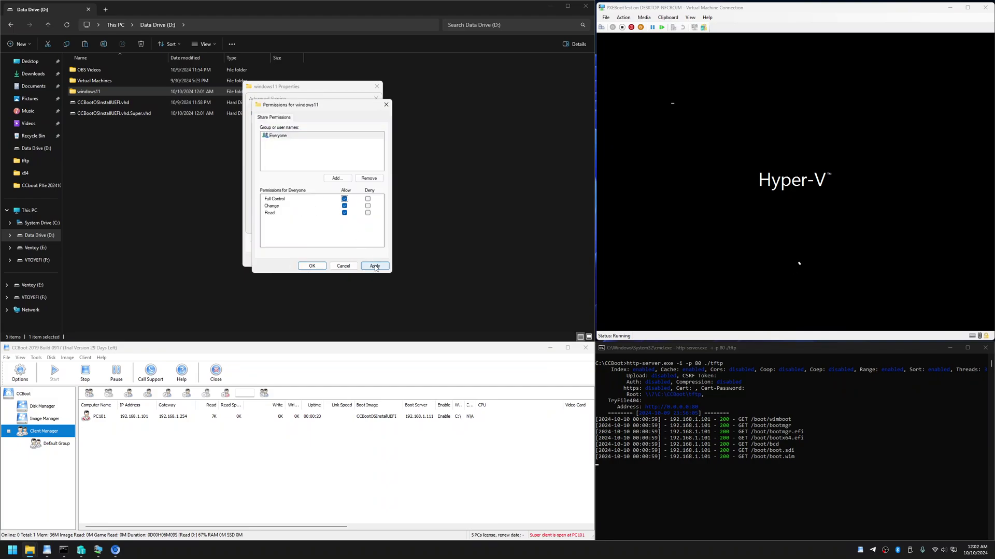
click(312, 266)
click(306, 252)
click(302, 259)
drag(302, 262, 228, 67)
click(251, 204)
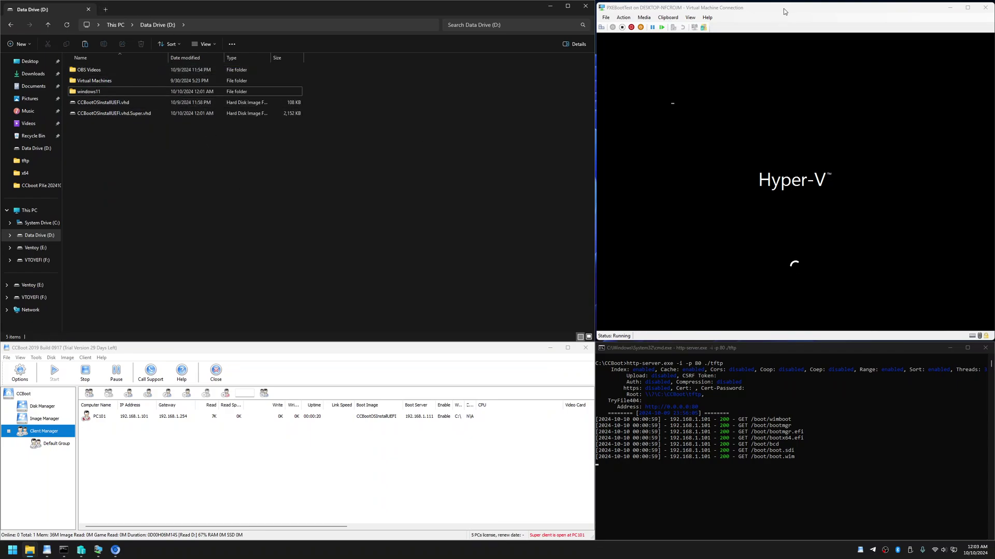
Review the seven boot file request lines in the HTTP server console
click(815, 139)
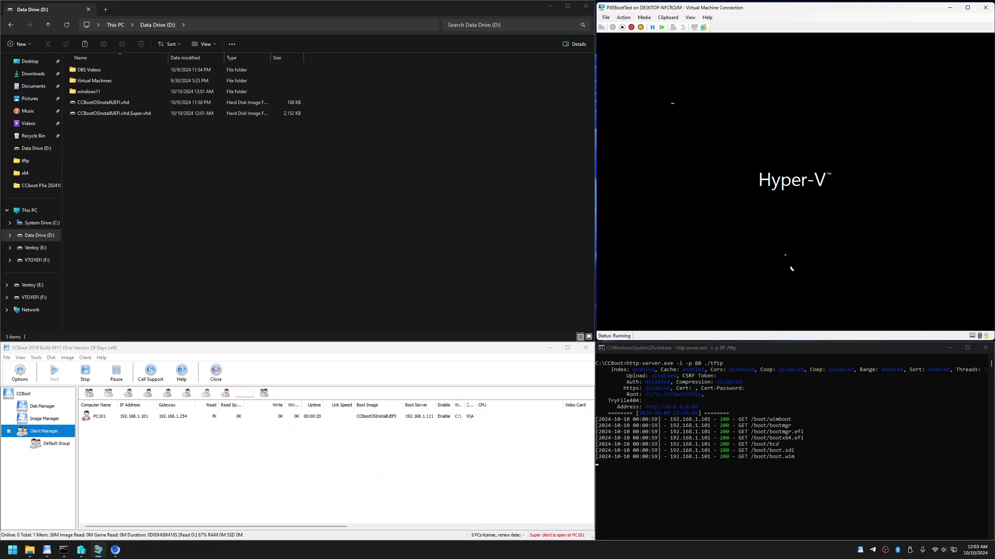
click(471, 241)
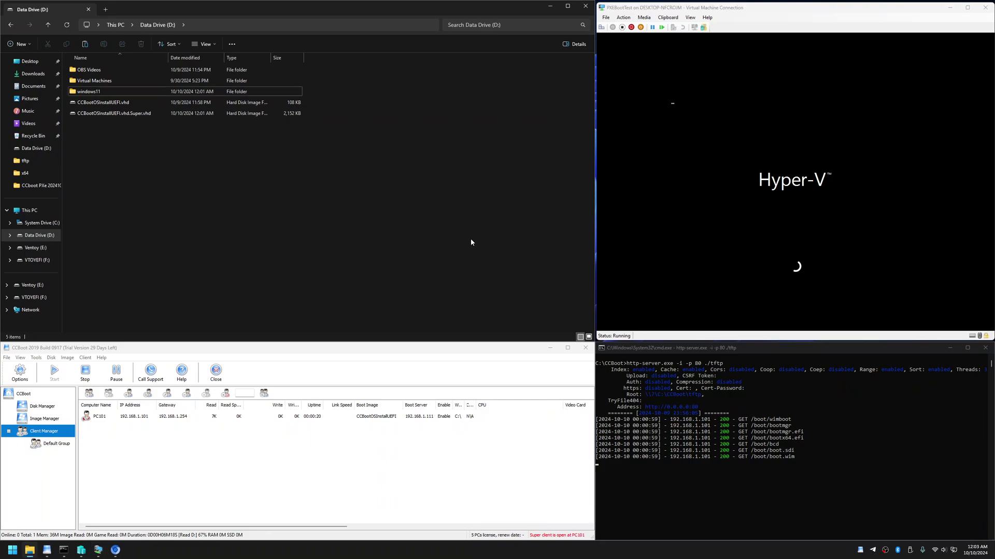
click(780, 432)
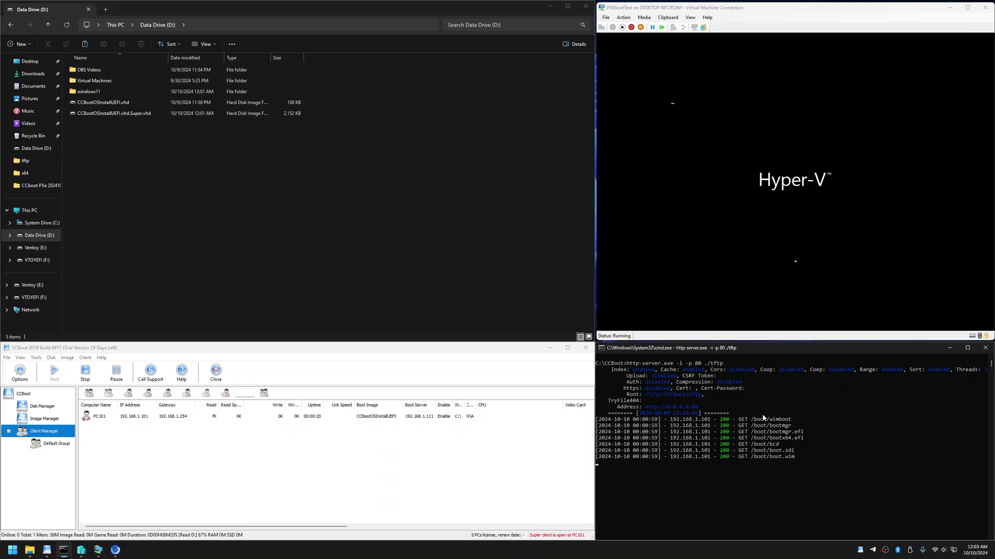
drag(808, 457, 598, 421)
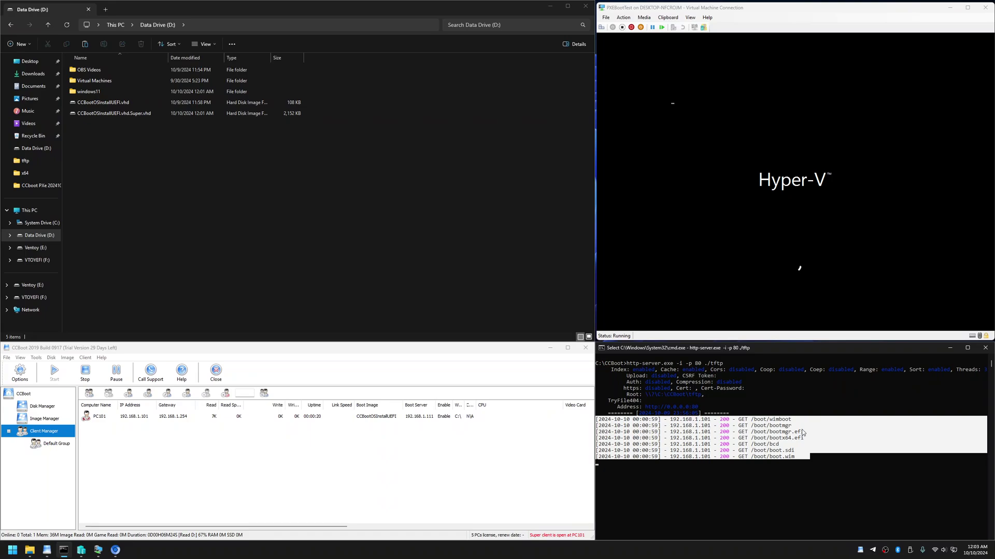
click(780, 427)
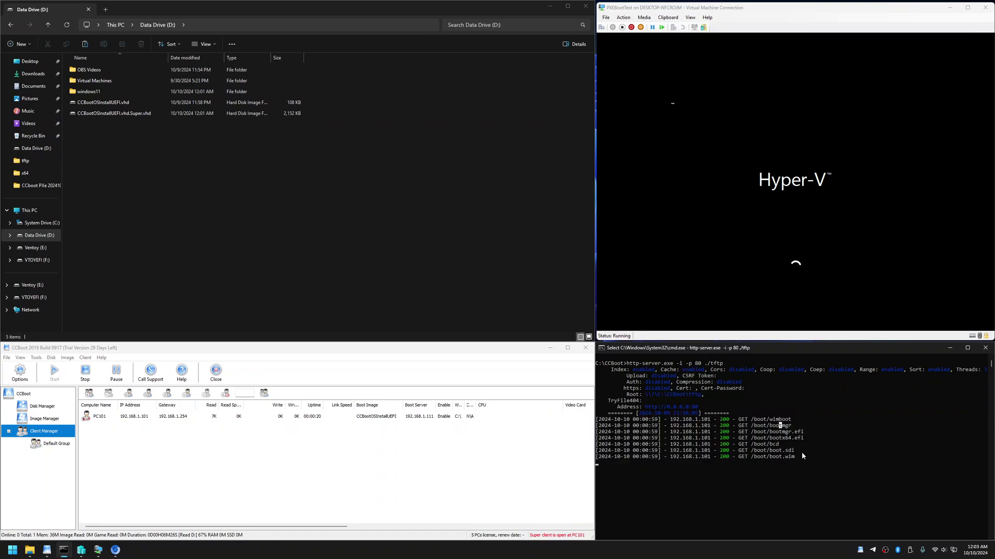
drag(807, 457, 597, 424)
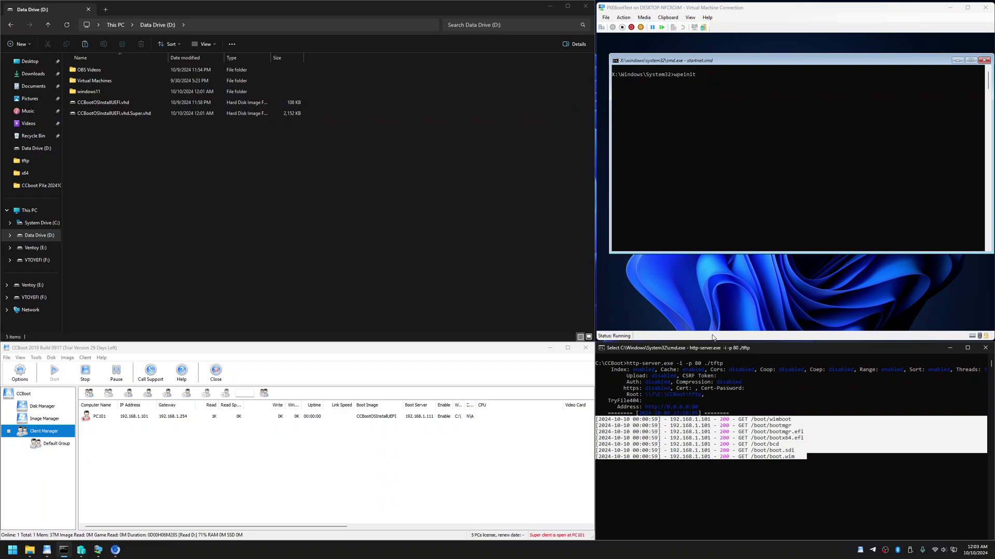
Type net use * \\192.168.1.111\windows11 at the VM's command prompt
click(689, 82)
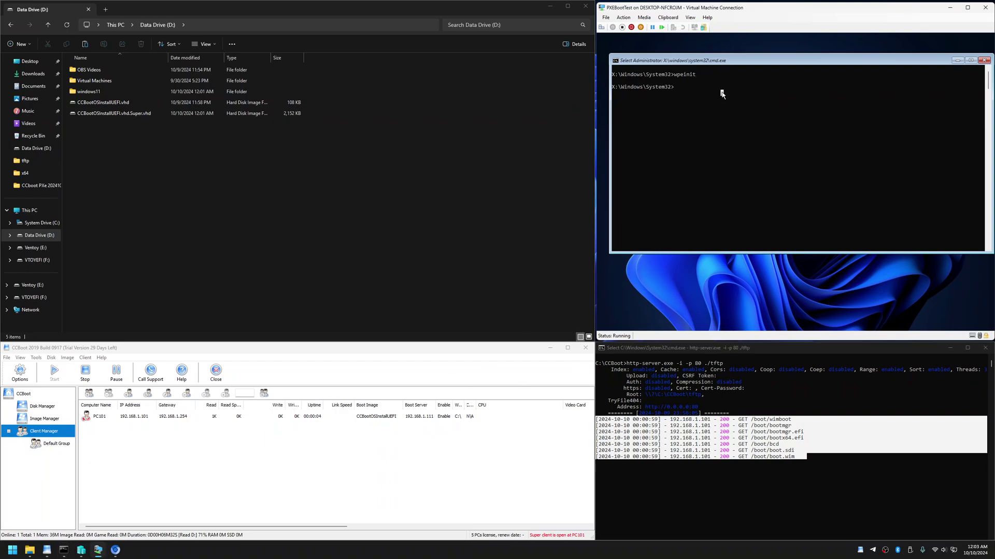
text(net use)
text(* \\192.168.1.111\windows11)
Run the net use mapping and enter the server's user name
key(Return)
text(rabistha)
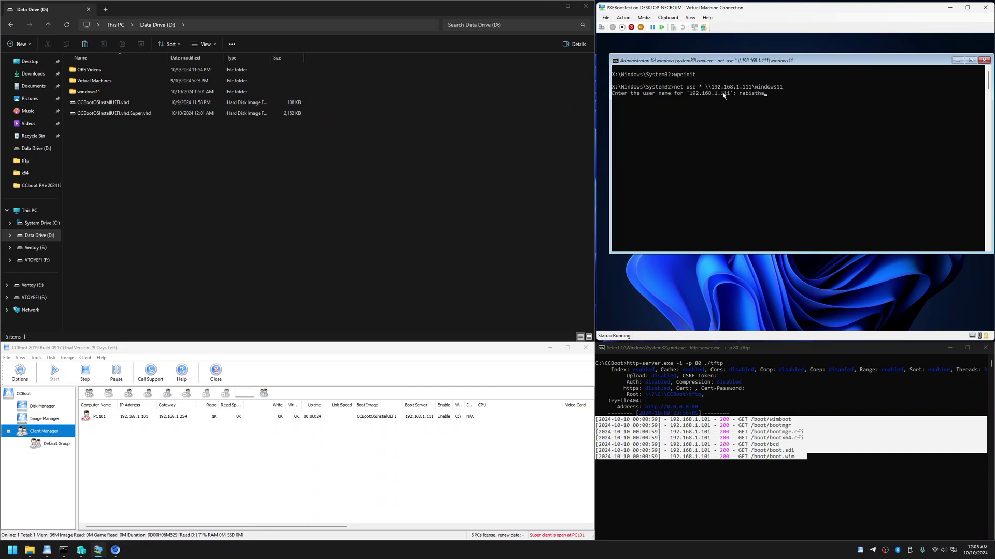
key(Return)
key(Return)
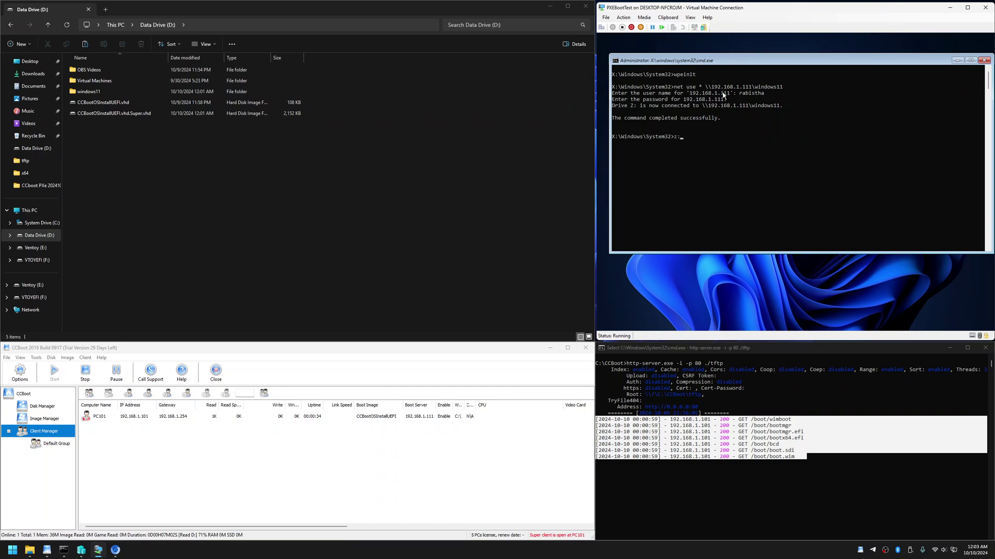
Switch to the mapped Z: drive and run setup /noreboot
key(Return)
text(setup /nor)
text(eboot)
key(Return)
click(722, 181)
click(363, 179)
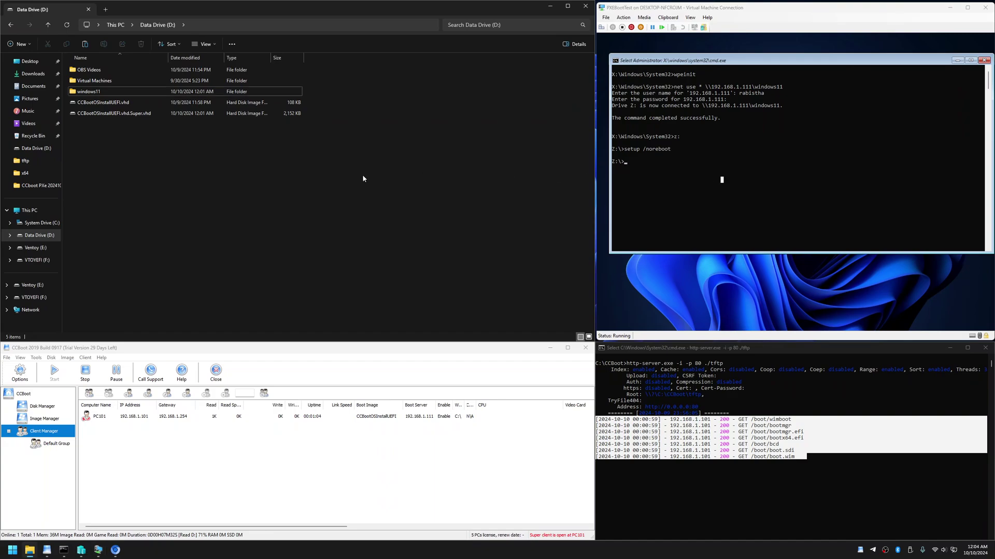
click(752, 193)
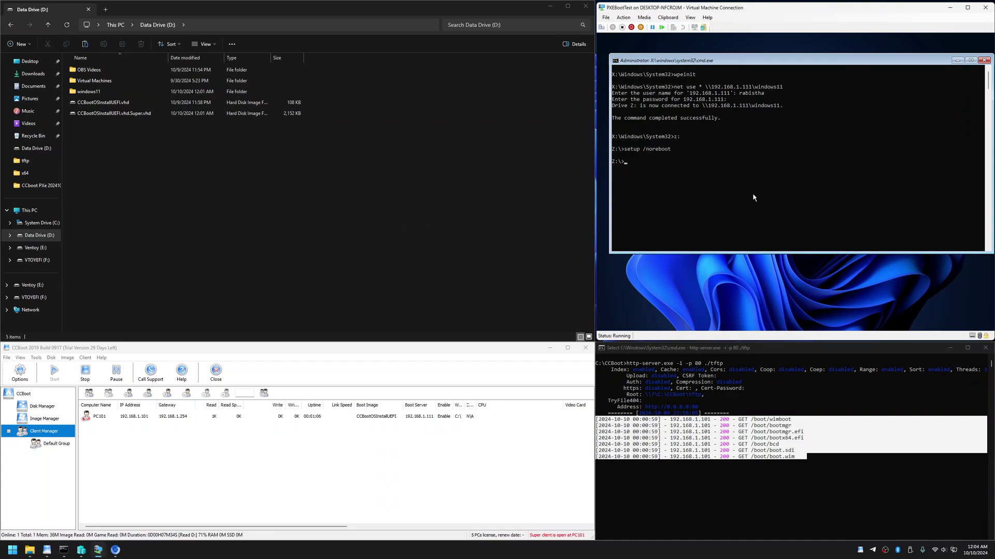
click(802, 212)
click(775, 213)
Paste autounattend.xml from Downloads into D:\windows11
double_click(99, 92)
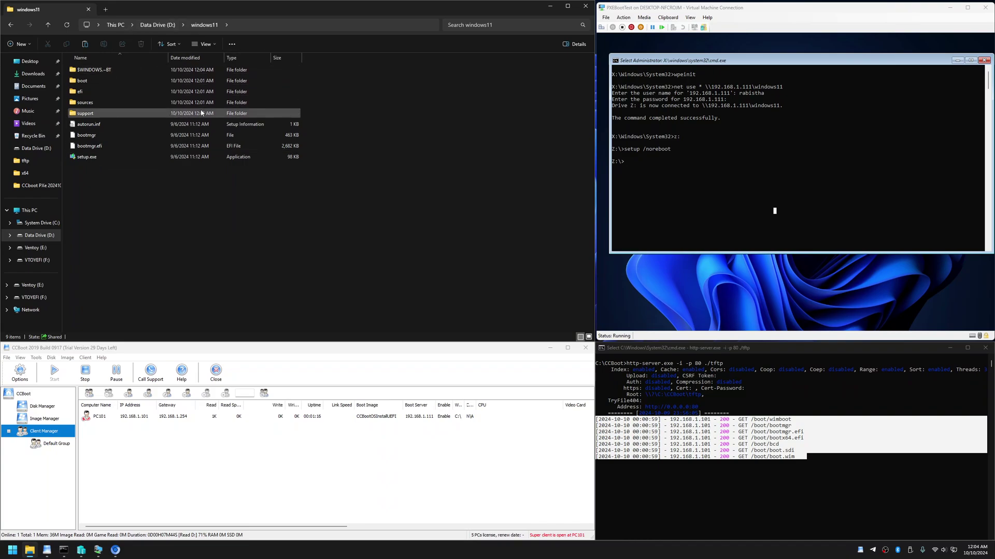
click(34, 74)
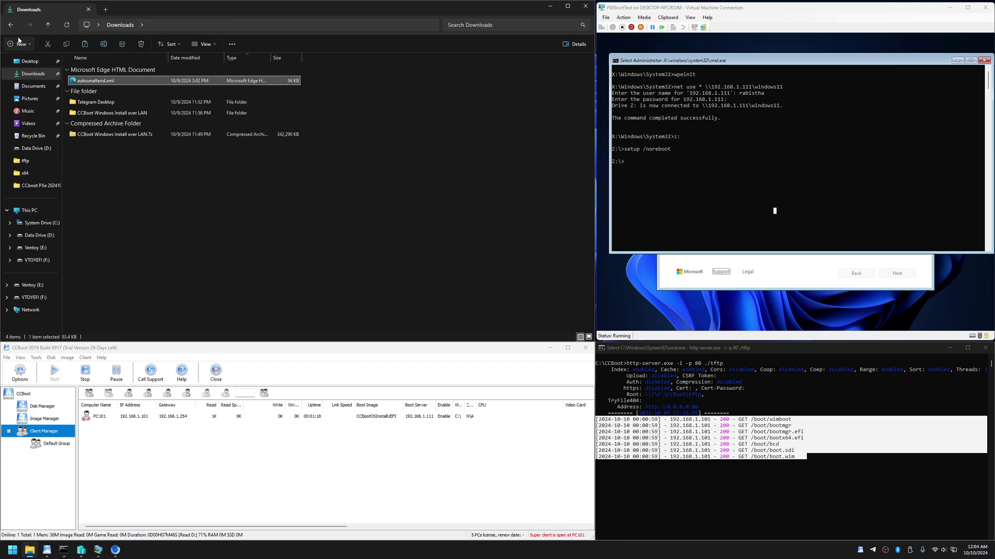
click(10, 24)
key(ctrl+v)
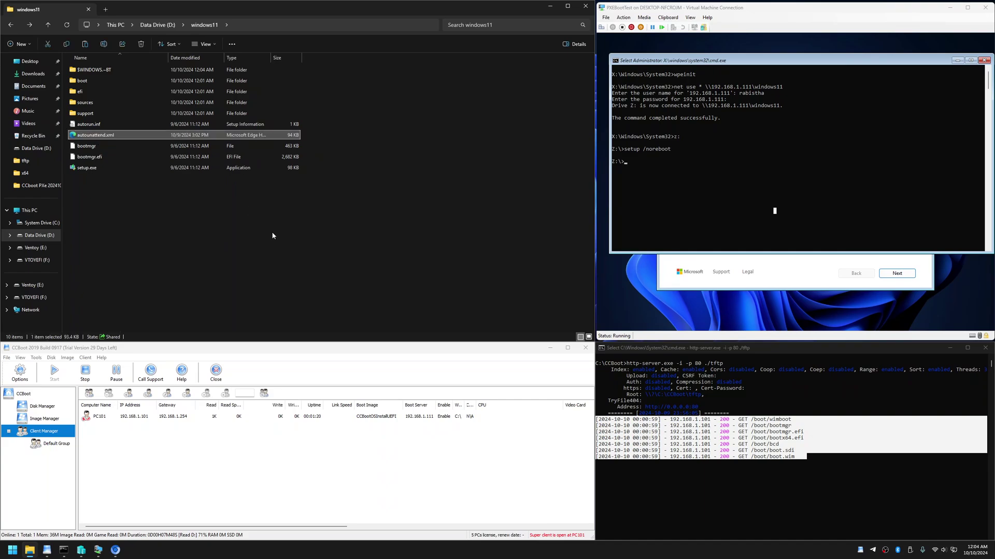
click(94, 136)
click(738, 282)
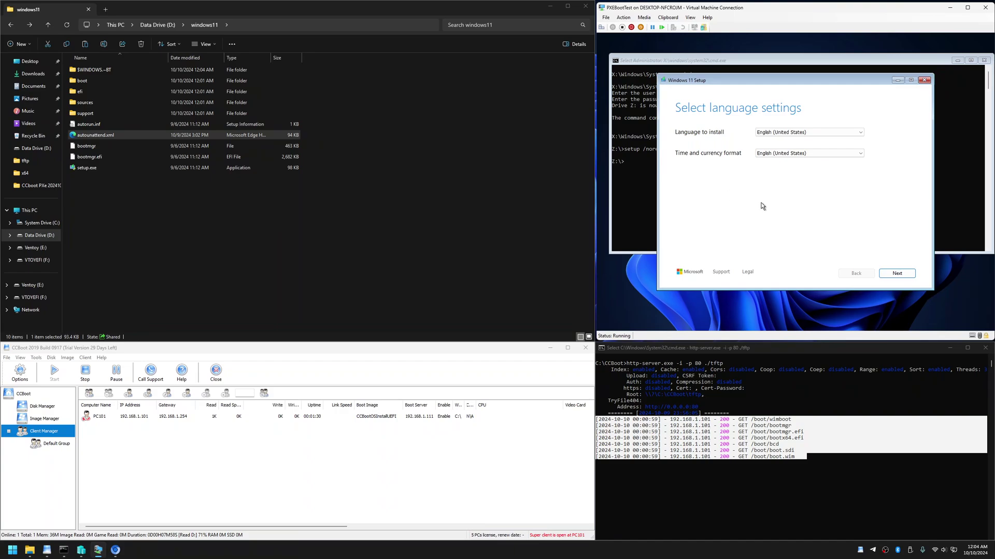
Cancel the running Windows 11 Setup and bring the relaunched Setup forward
click(924, 81)
click(792, 215)
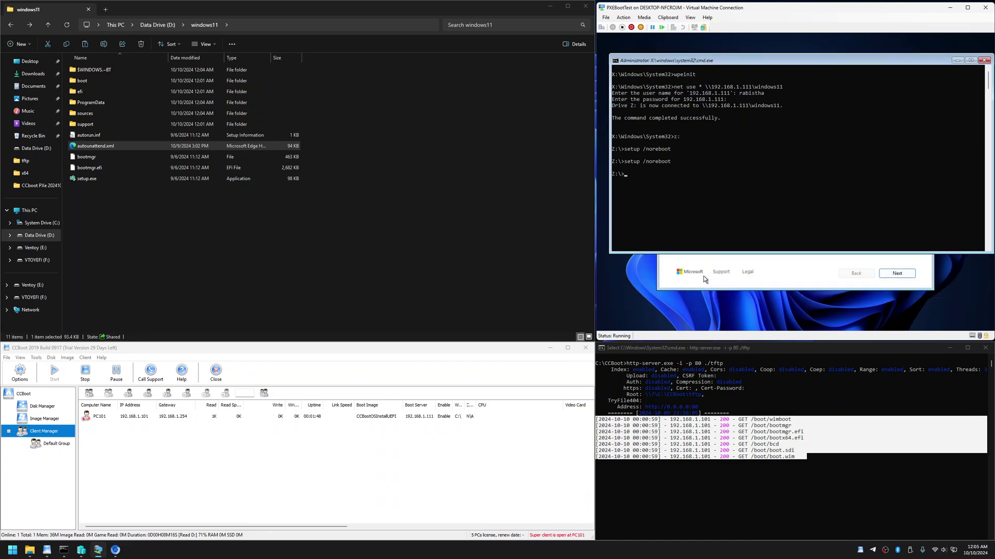
click(703, 286)
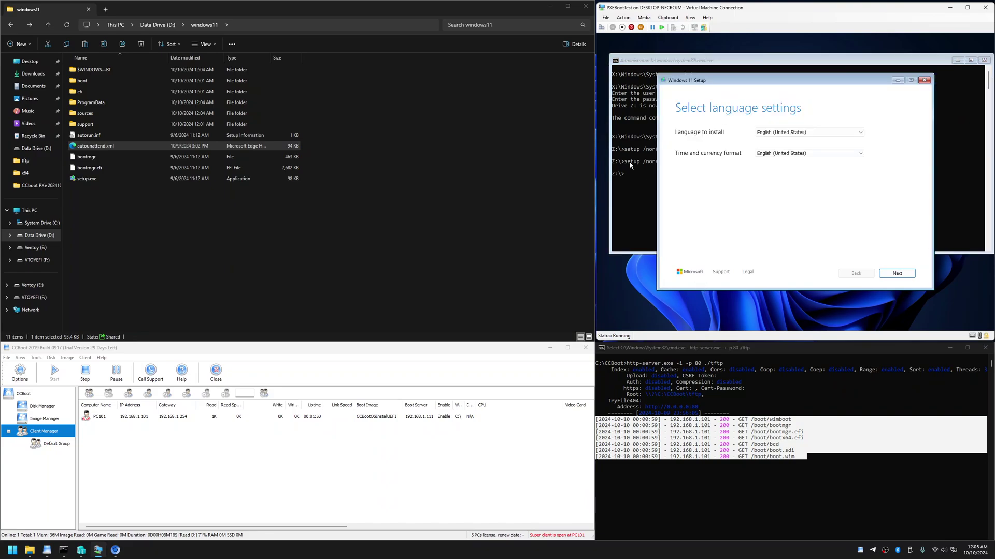
Accept language and US keyboard, skip the product key, and choose Windows 11 Home
click(896, 273)
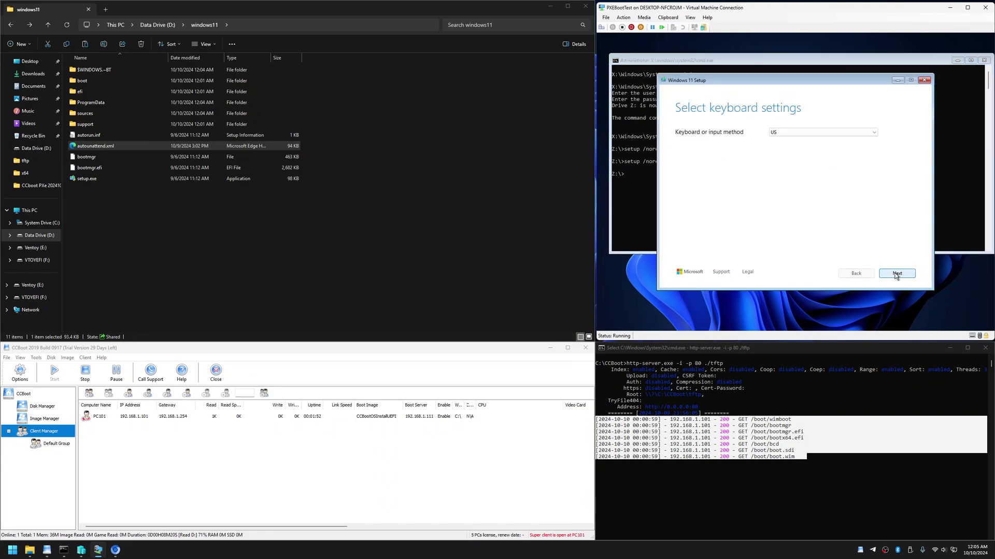
click(892, 275)
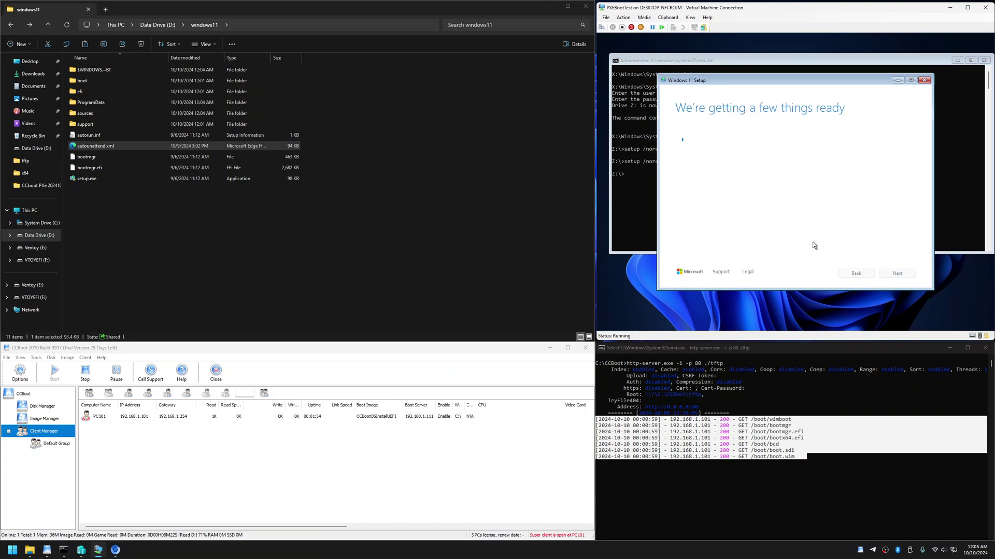
drag(793, 84, 794, 97)
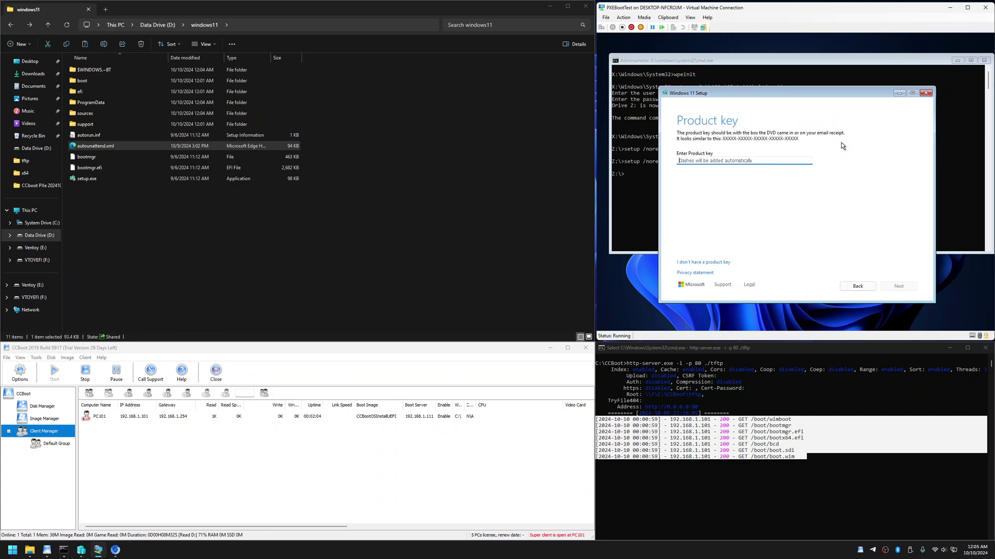
click(722, 263)
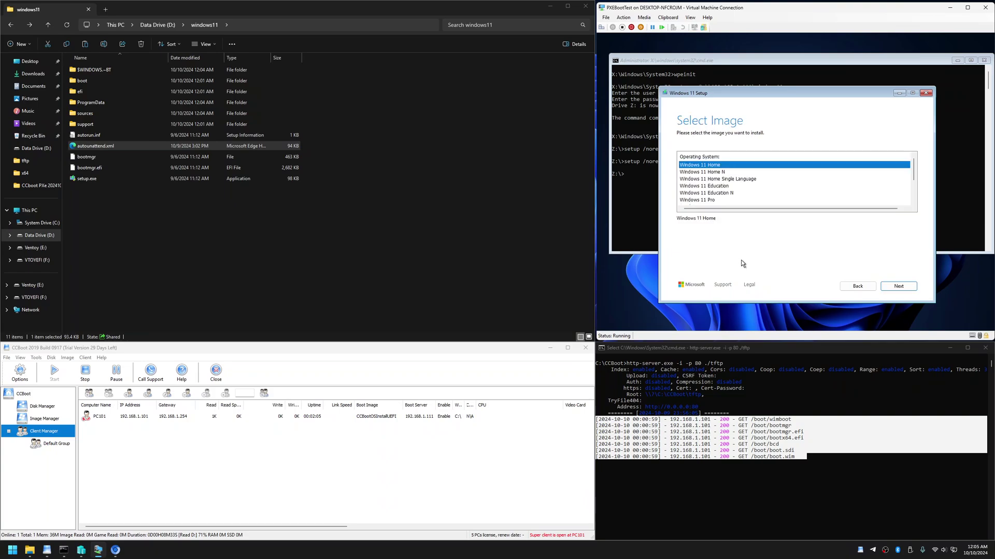
click(898, 288)
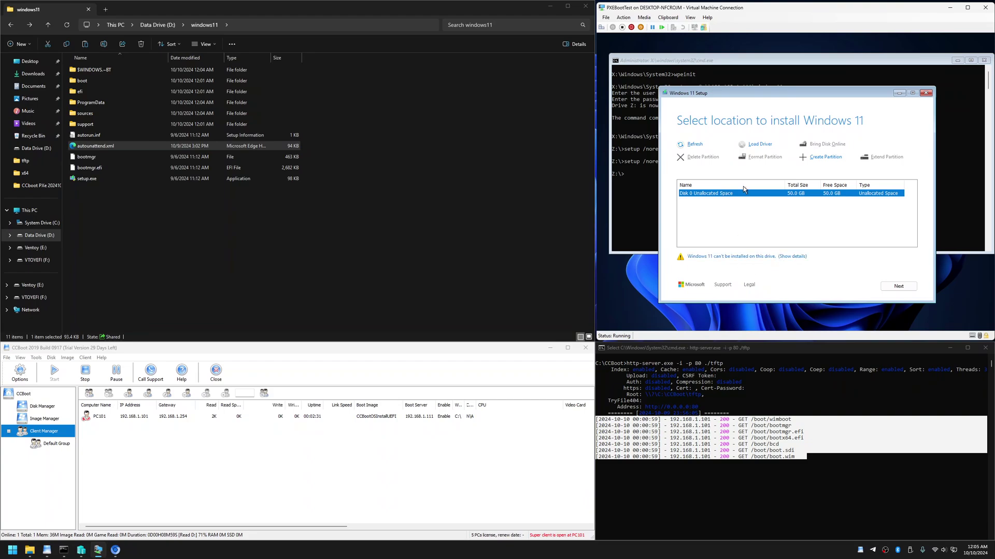
Create a 51198 MB partition on Disk 0 and install Windows 11 onto Partition 3
drag(770, 95, 770, 85)
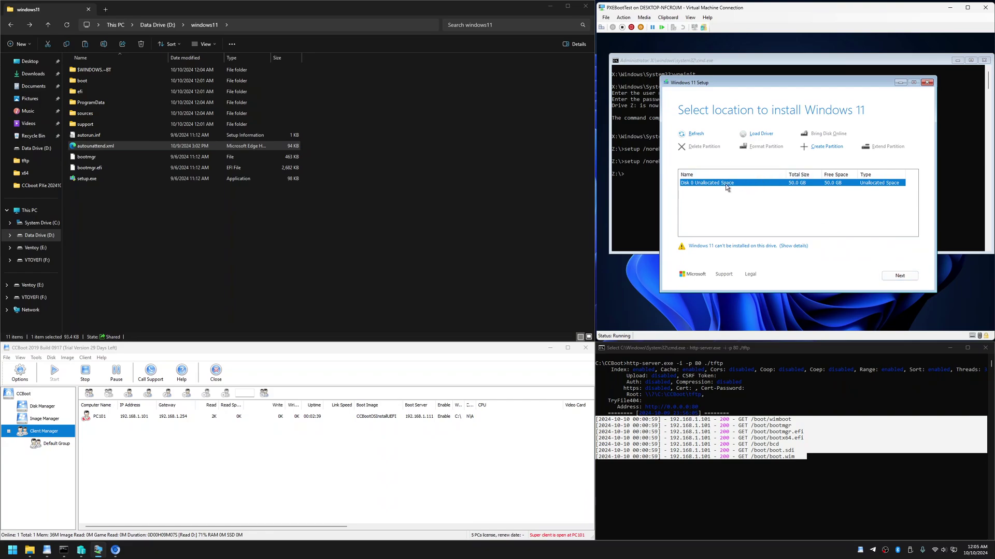
click(829, 147)
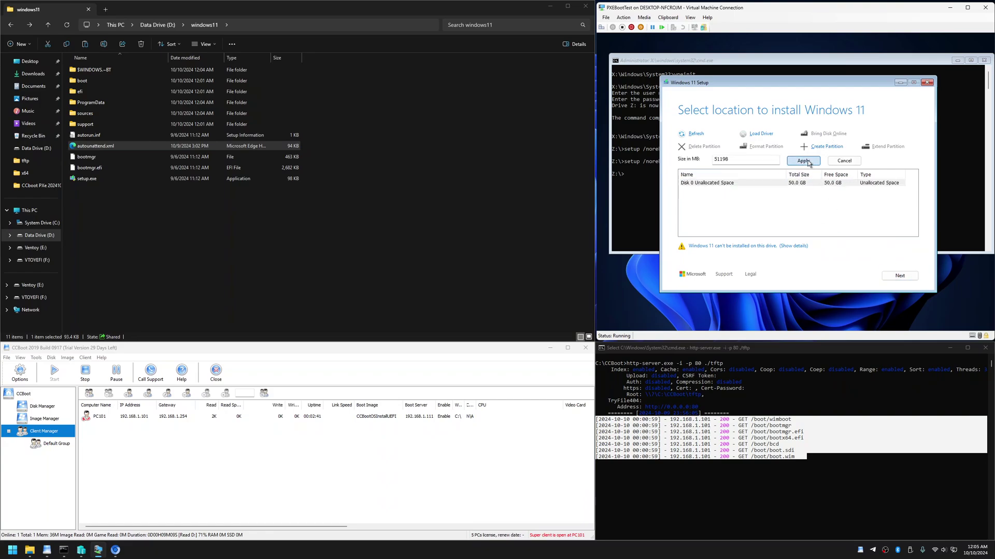
key(Return)
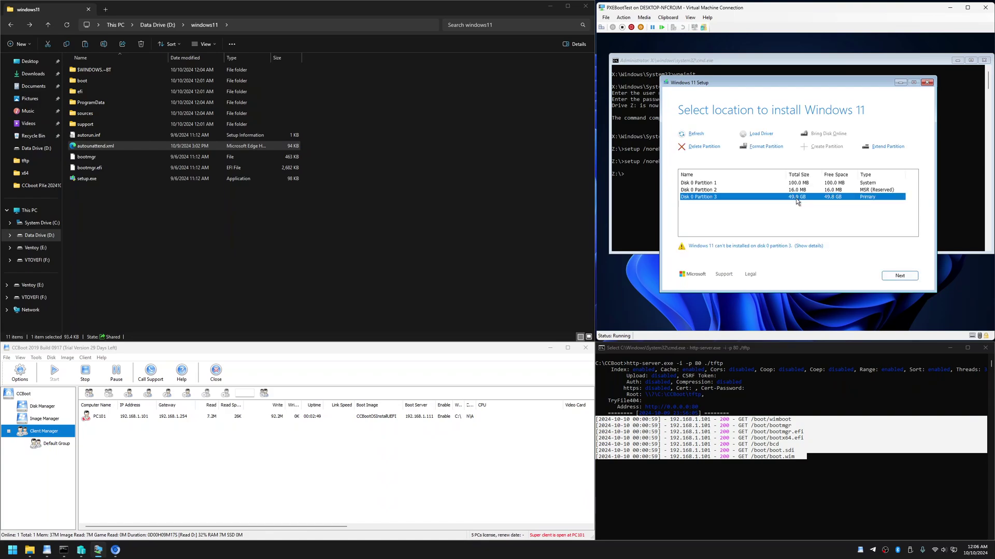
click(898, 276)
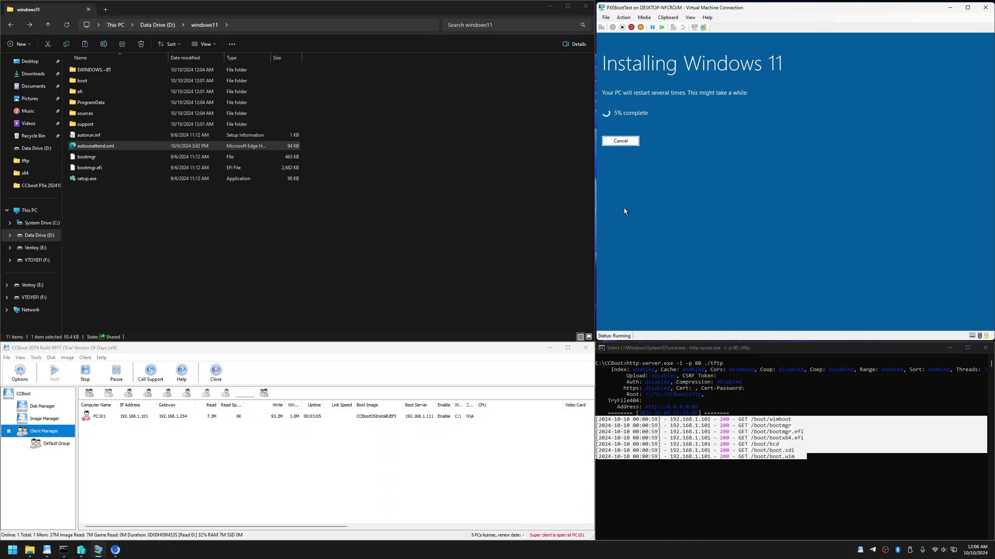
right_click(149, 555)
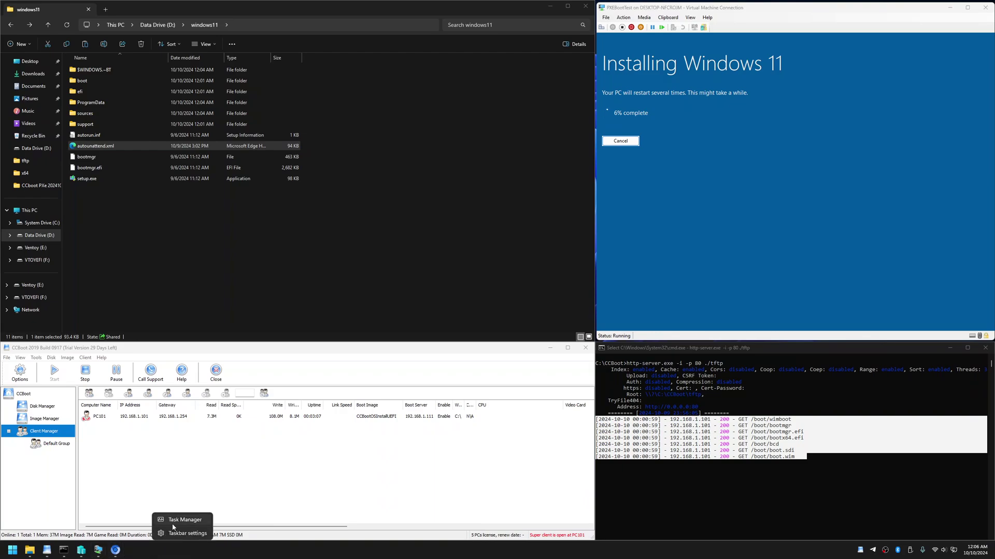
click(176, 522)
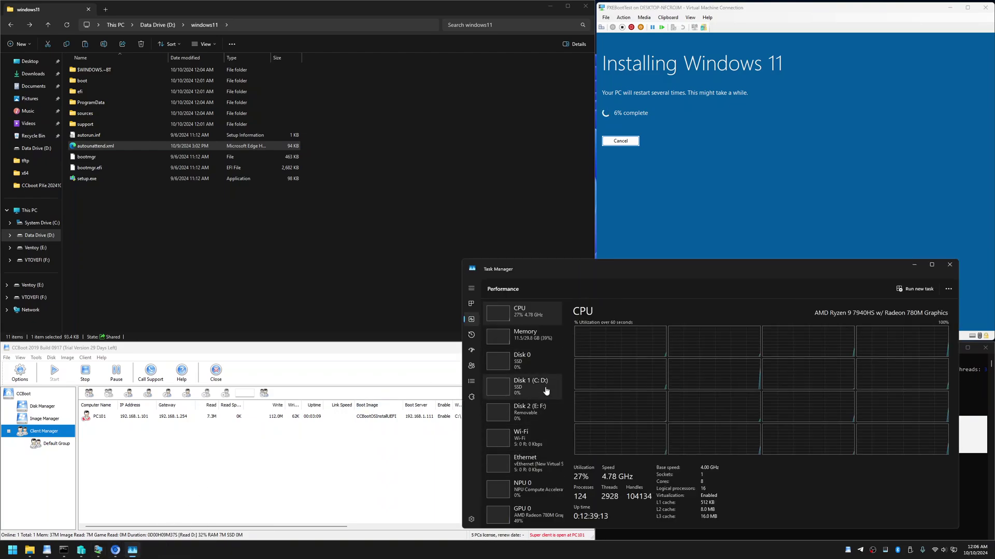
drag(616, 273, 242, 129)
click(165, 327)
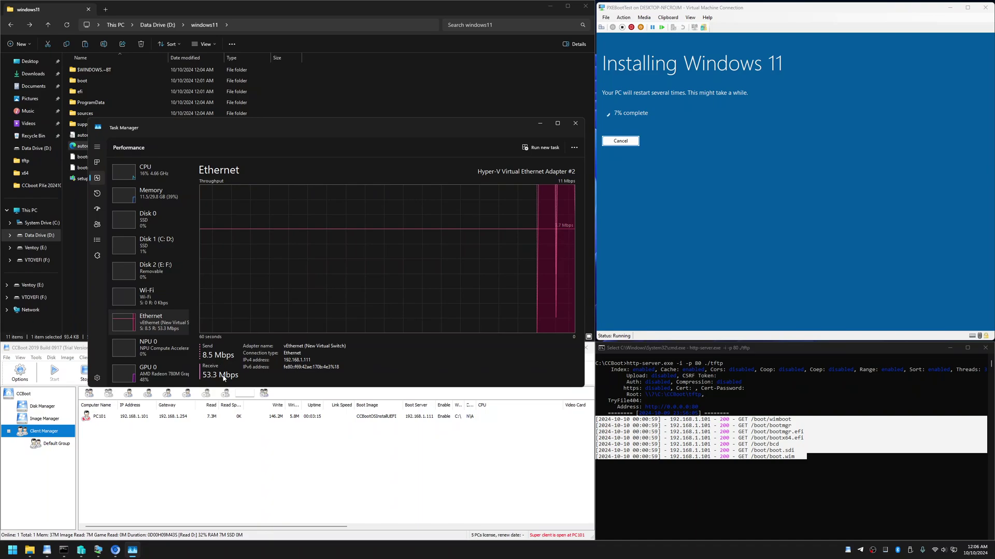
click(294, 420)
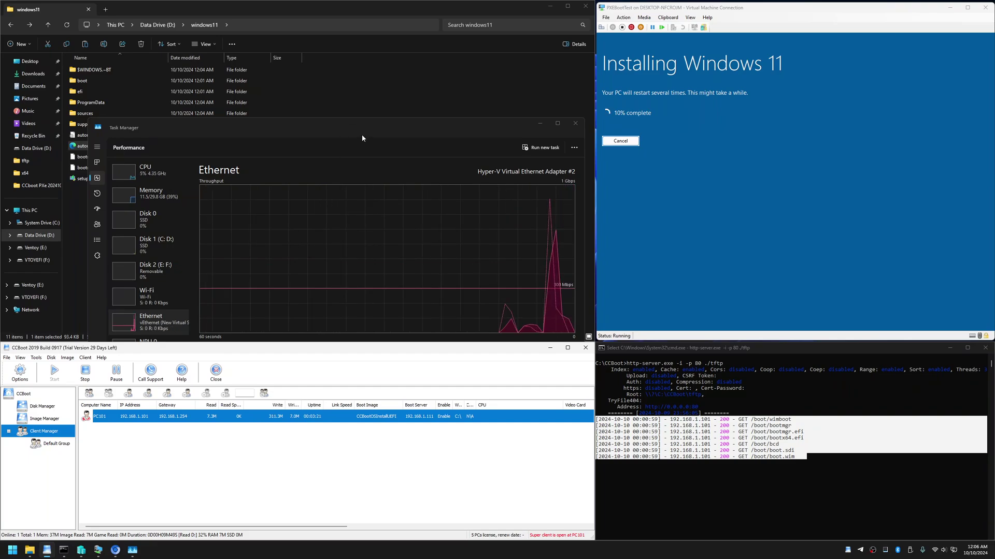
drag(361, 132, 326, 42)
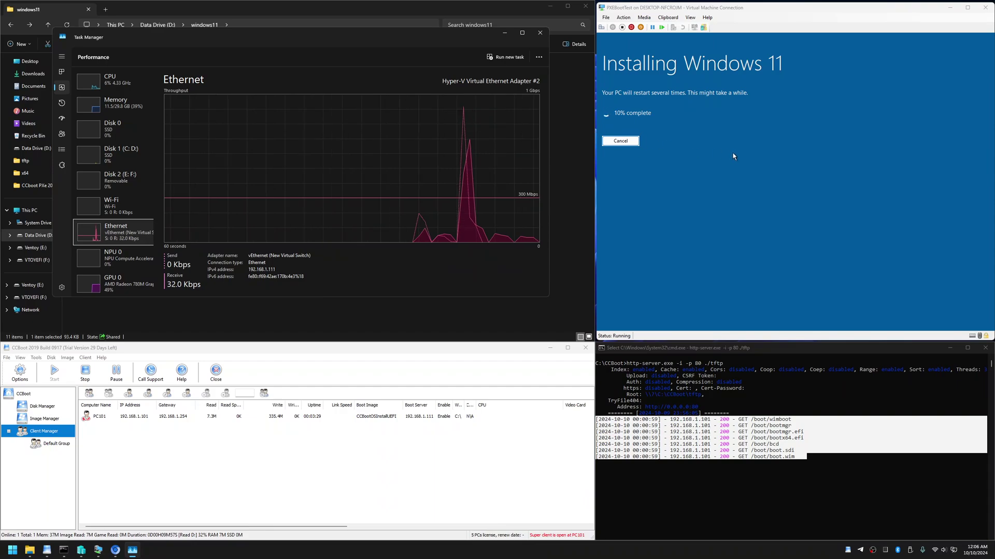
click(505, 34)
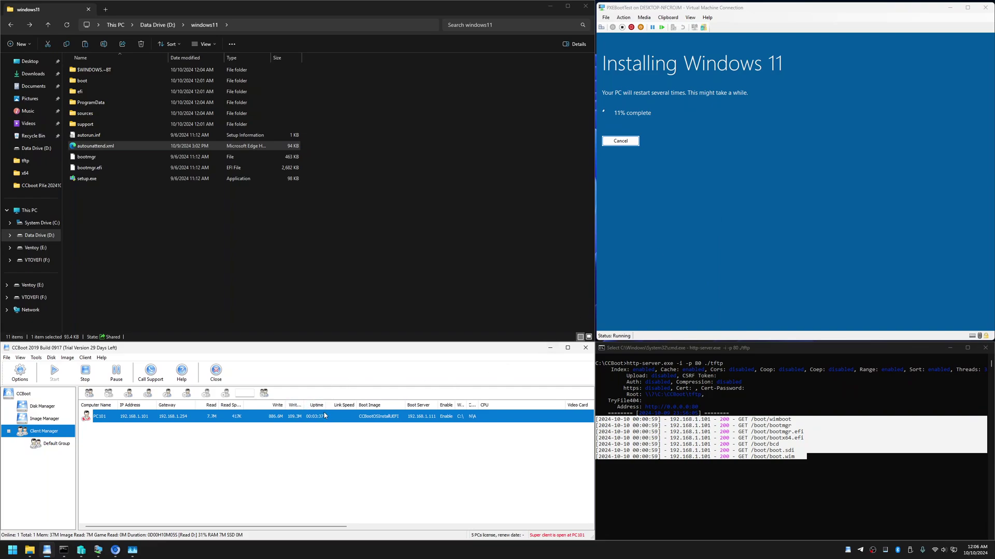
click(732, 264)
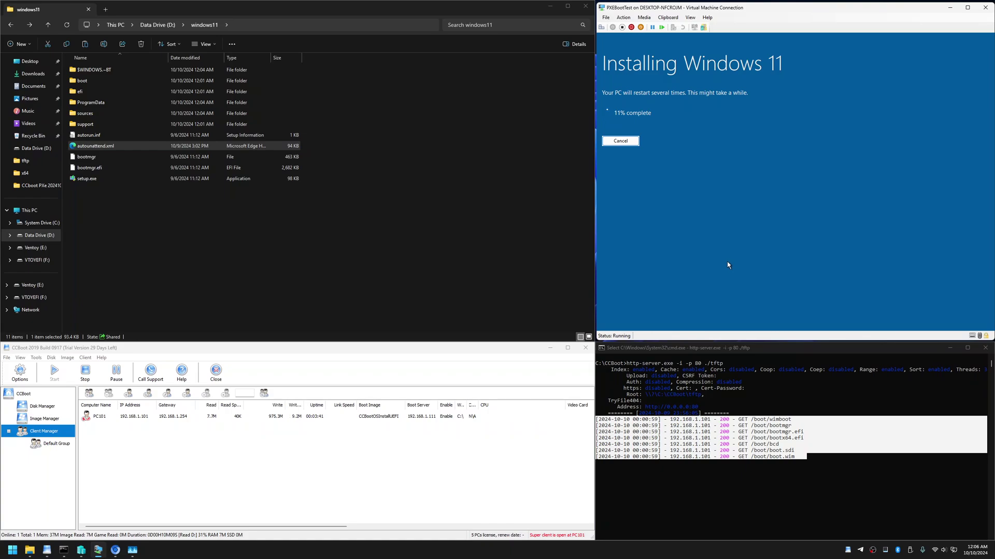
double_click(306, 405)
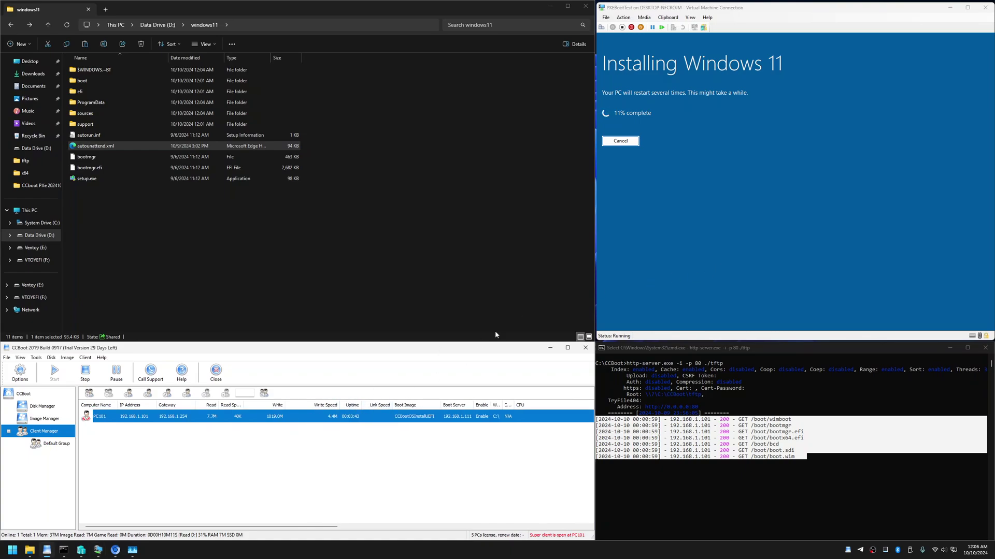
click(685, 255)
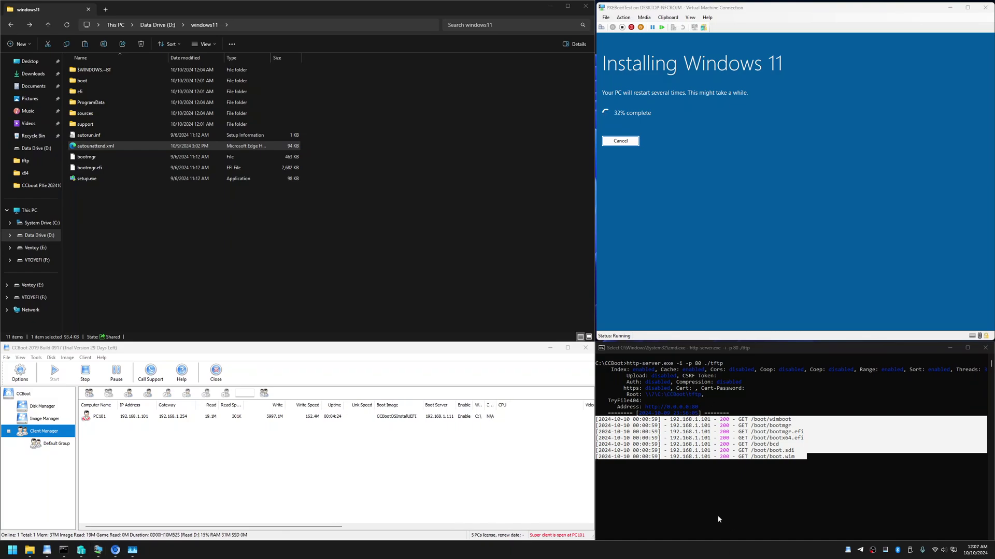
click(319, 428)
click(313, 419)
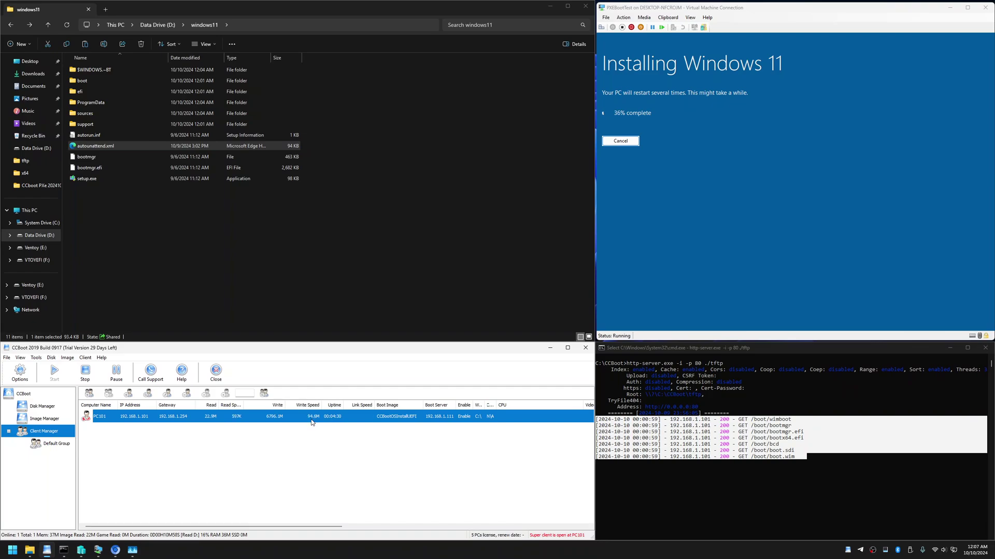
click(132, 550)
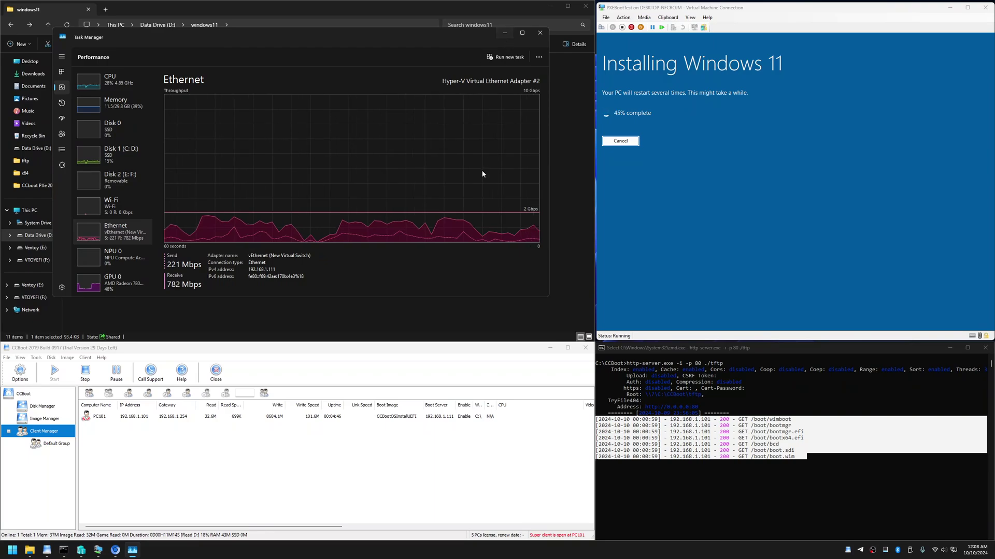
click(320, 417)
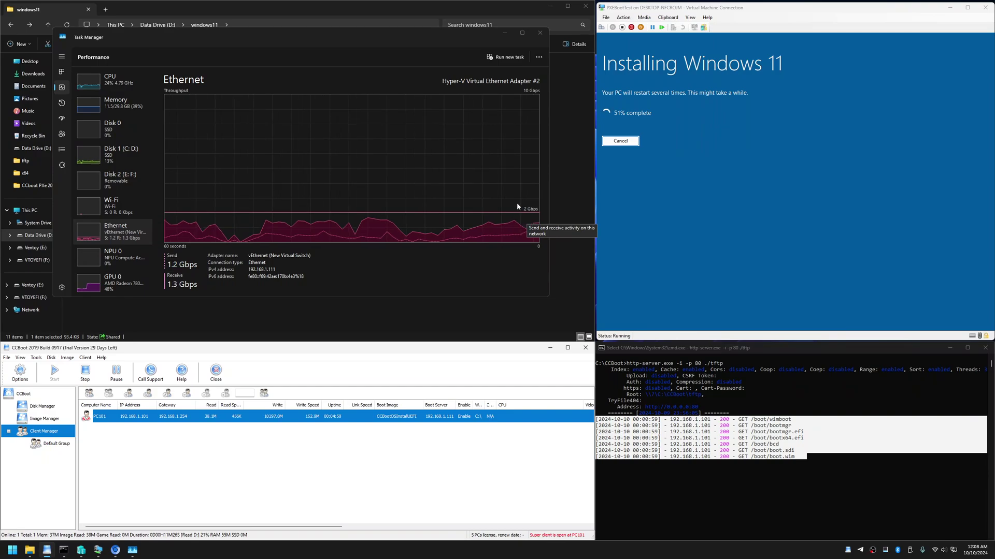
click(504, 32)
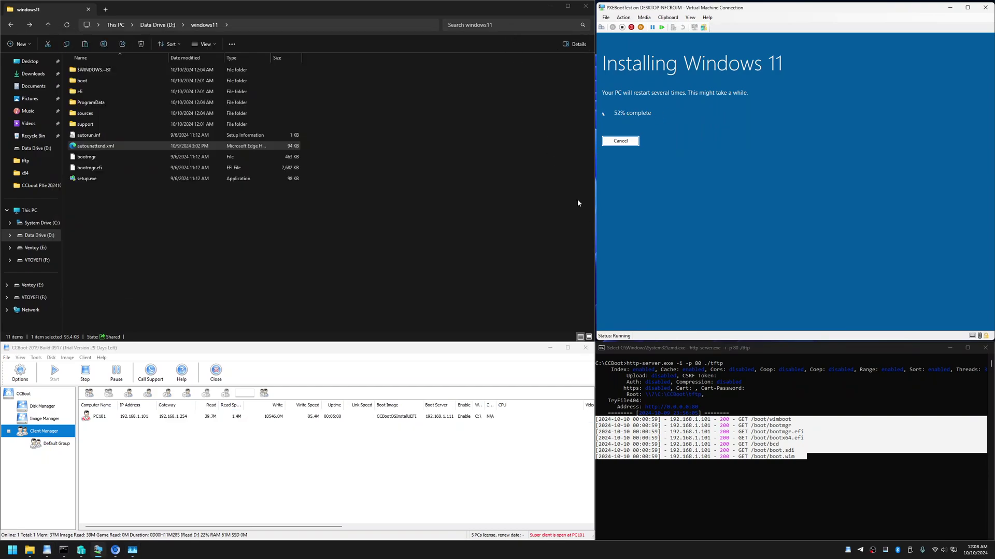
click(534, 259)
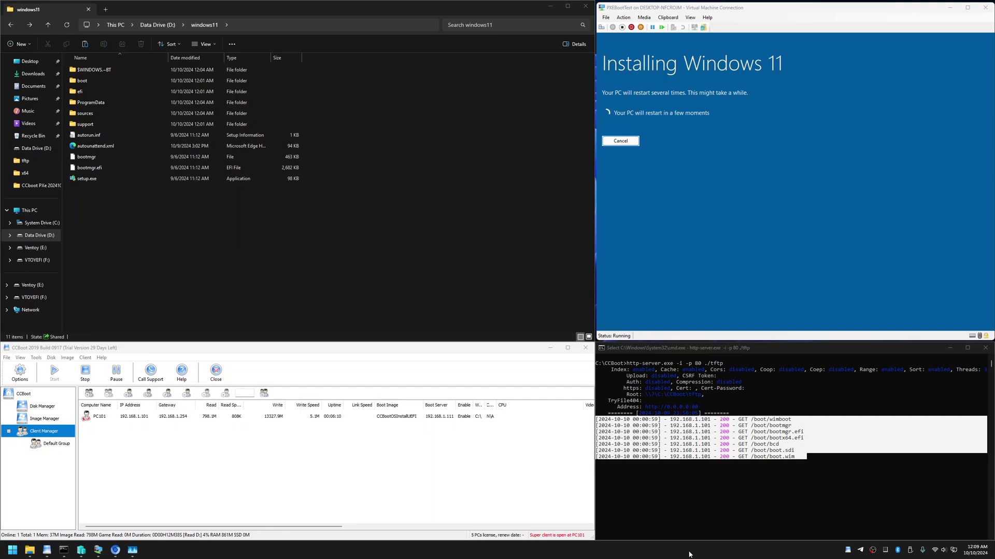
Run regedit from the VM's WinPE command prompt
click(752, 272)
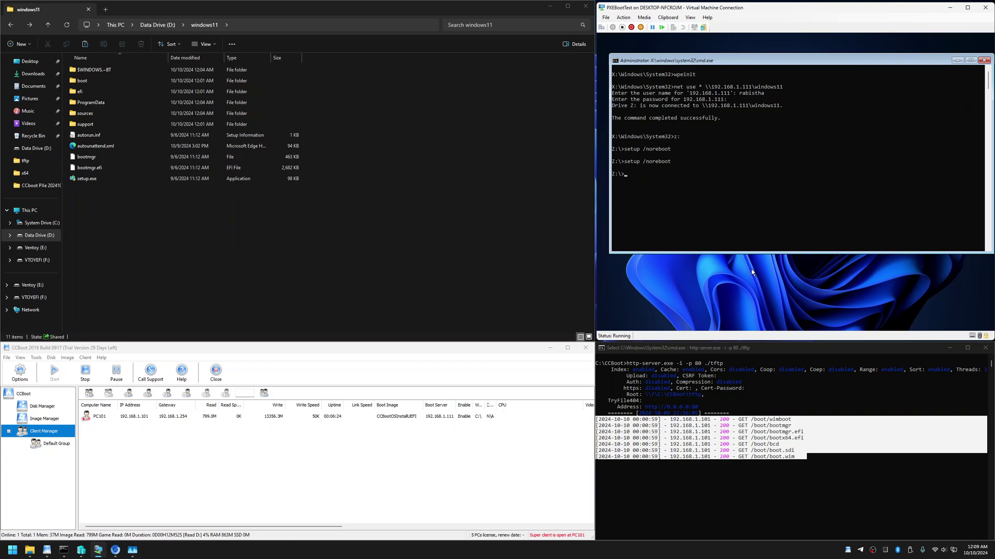
click(756, 226)
text(reg)
text(edit)
key(Return)
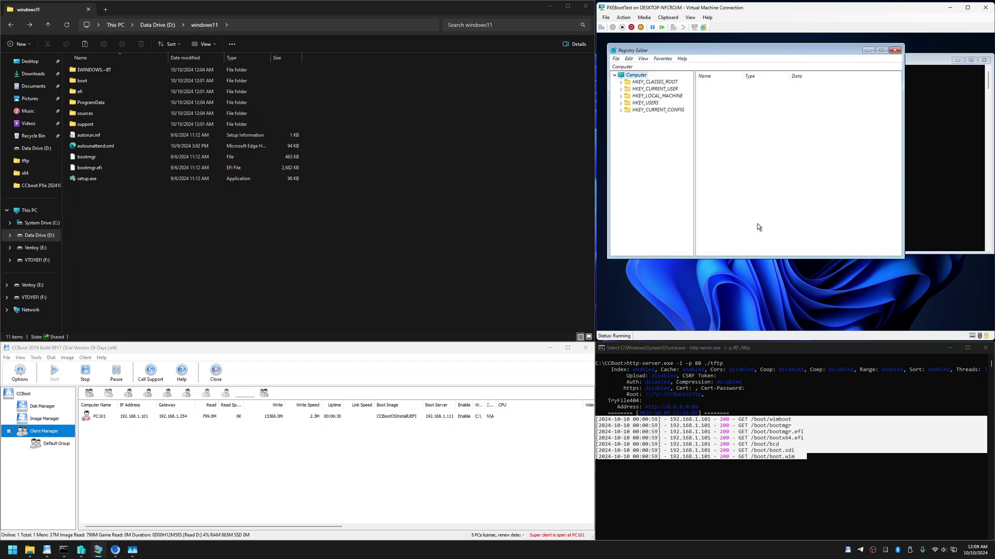
With HKEY_LOCAL_MACHINE selected, start File > Load Hive and list the drives
click(645, 96)
click(616, 58)
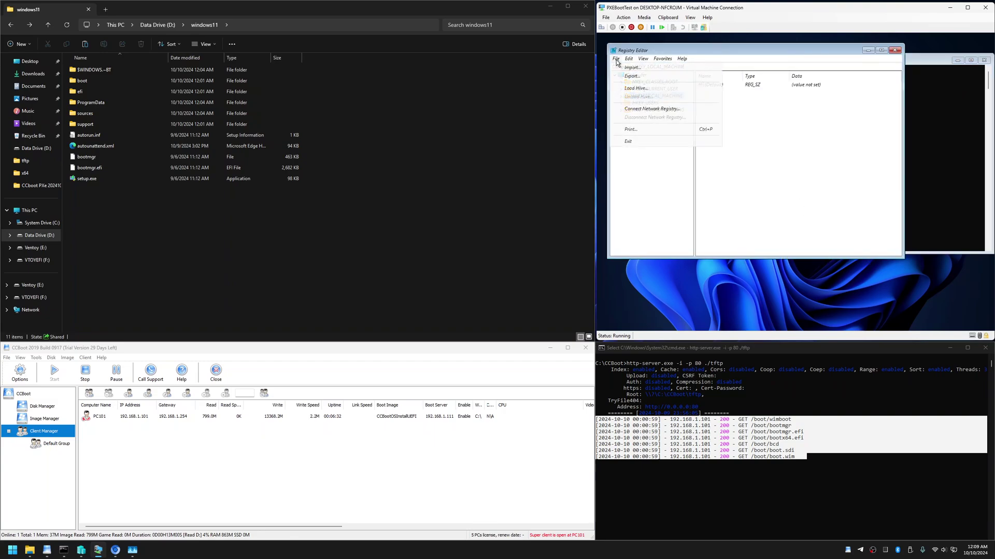
click(642, 89)
click(633, 147)
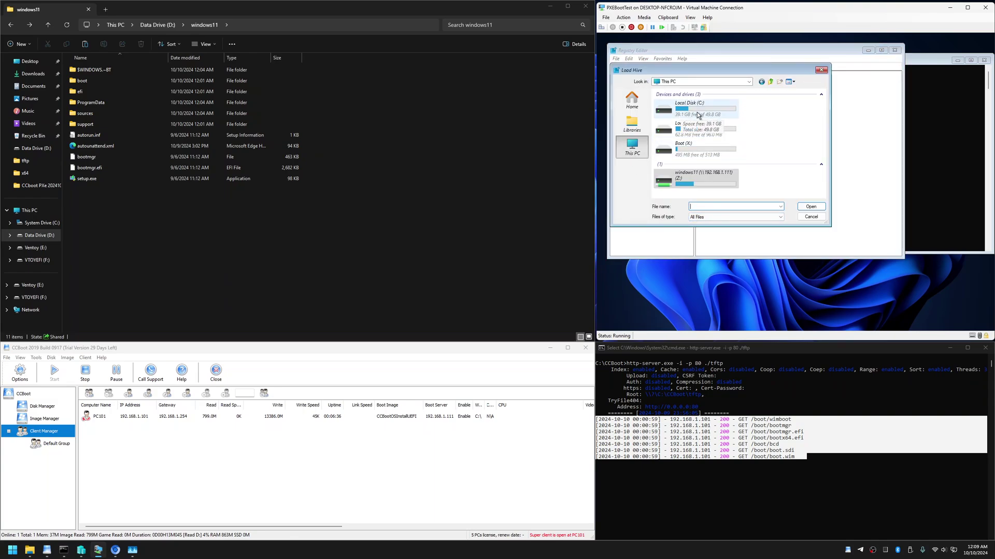
Pick C:\Windows\System32\config\SYSTEM and enter SYS as the key name
double_click(705, 111)
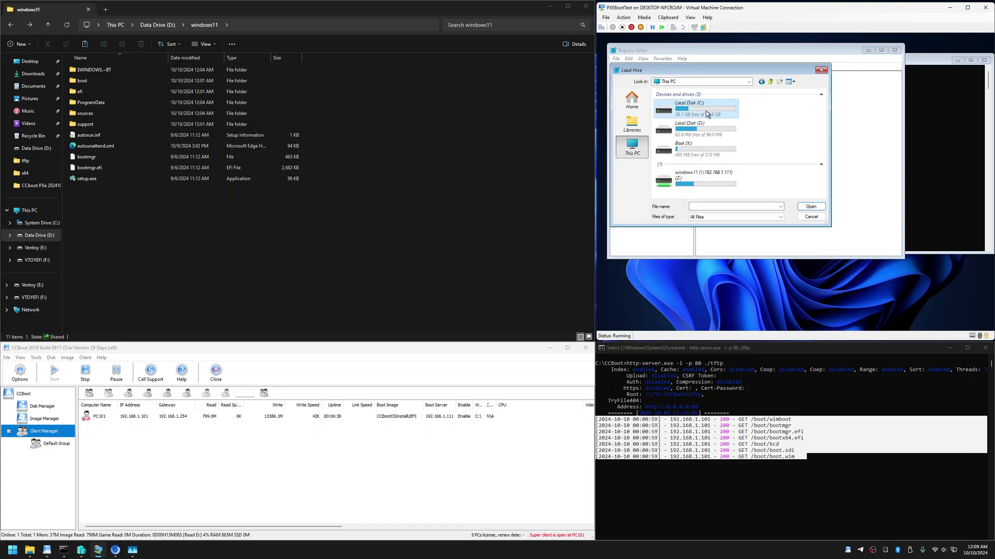
double_click(671, 138)
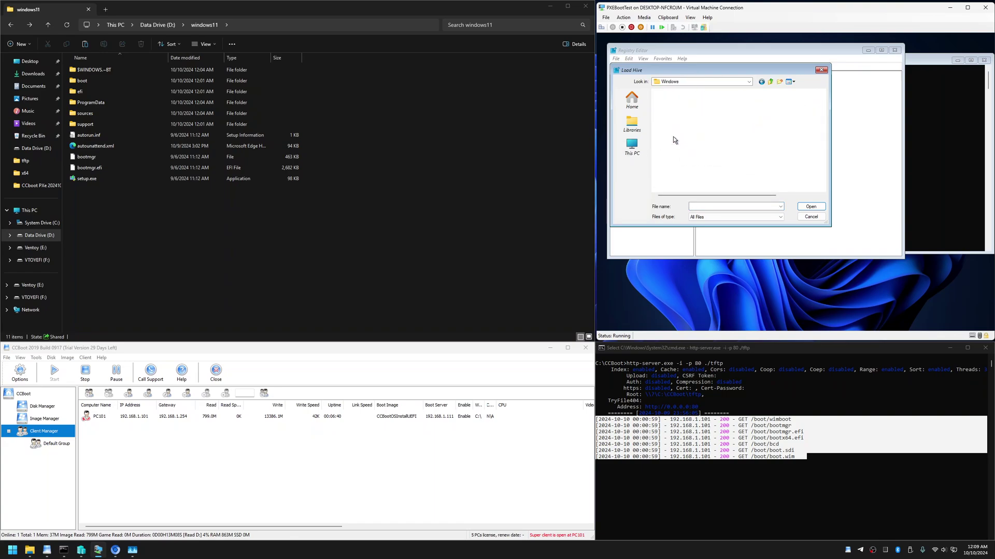
scroll(678, 166, down, 9)
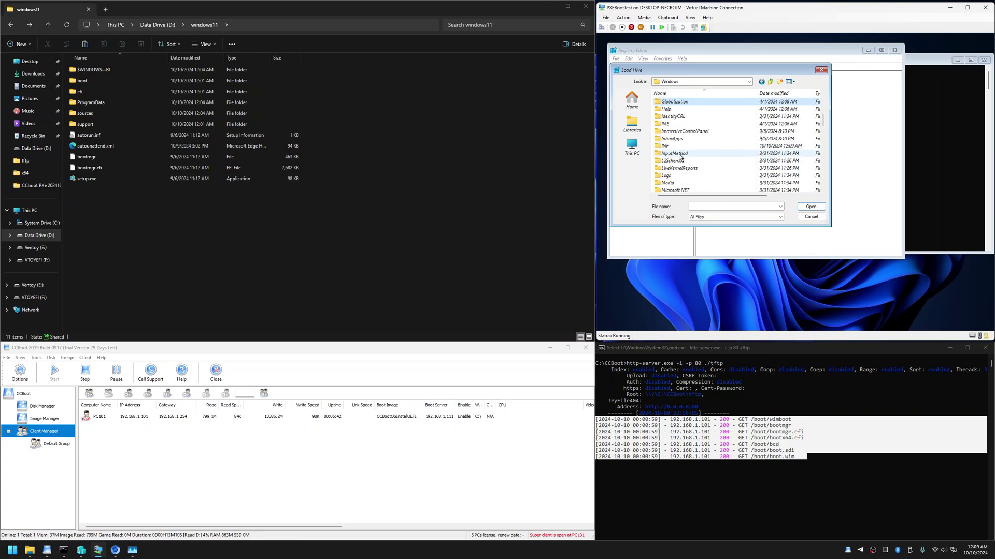
scroll(681, 162, down, 10)
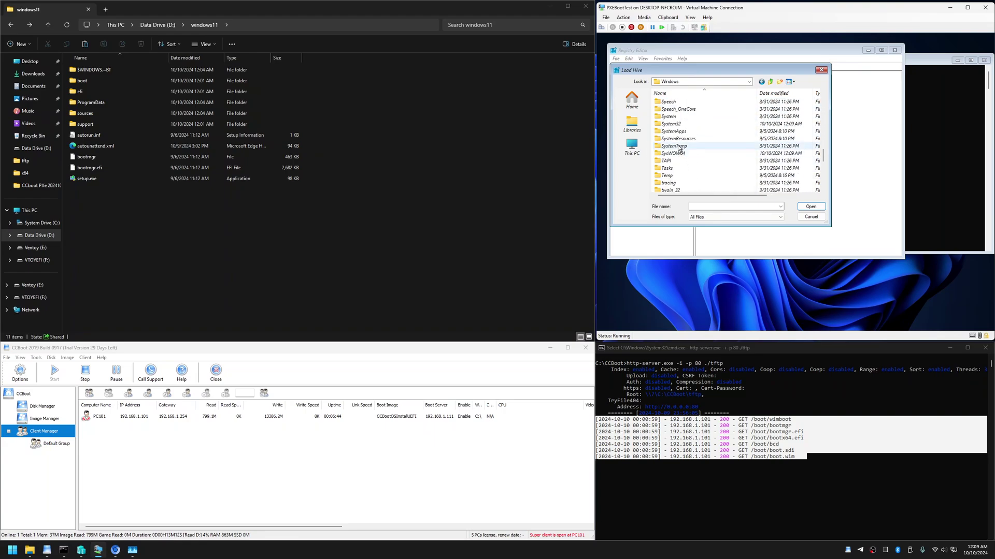
double_click(678, 126)
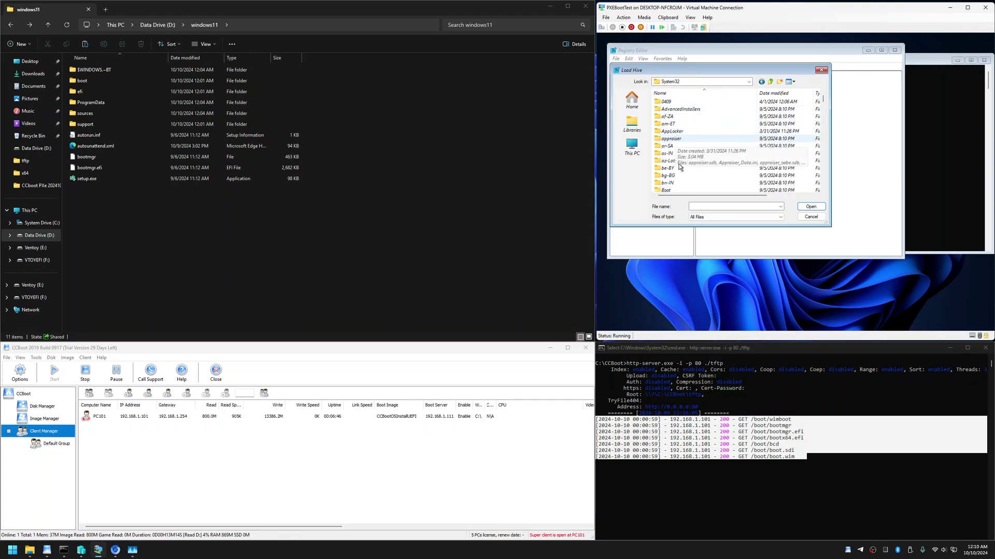
scroll(678, 150, down, 6)
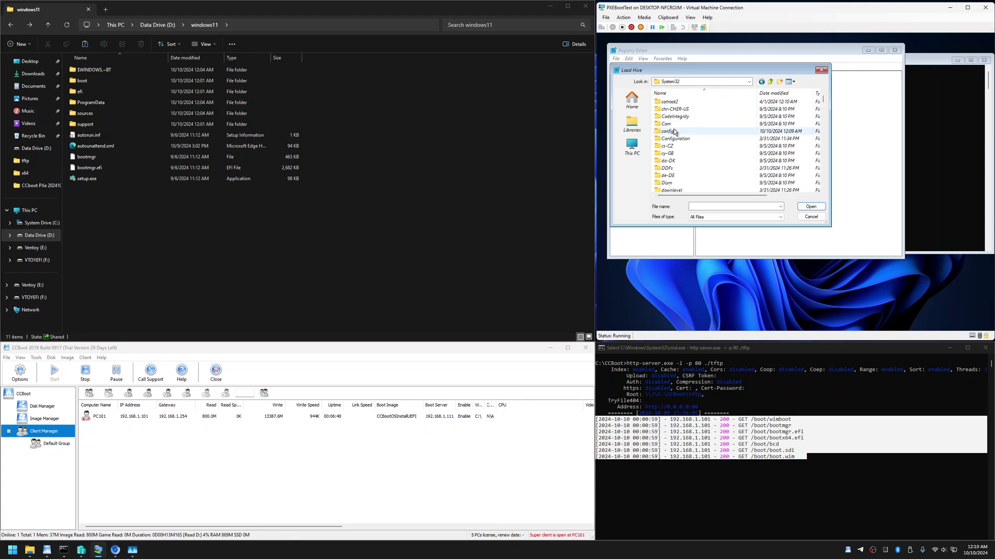
double_click(674, 130)
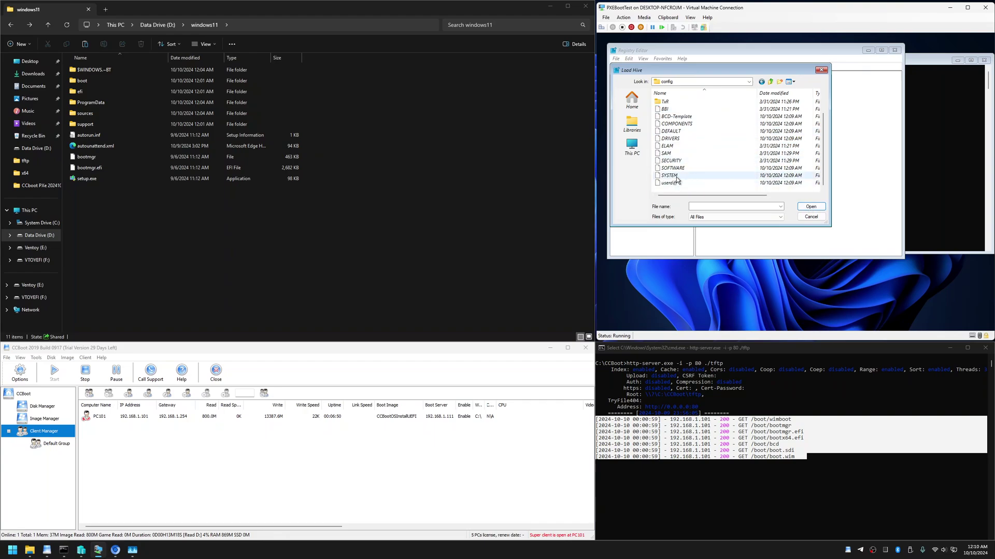
double_click(674, 179)
text(SYS)
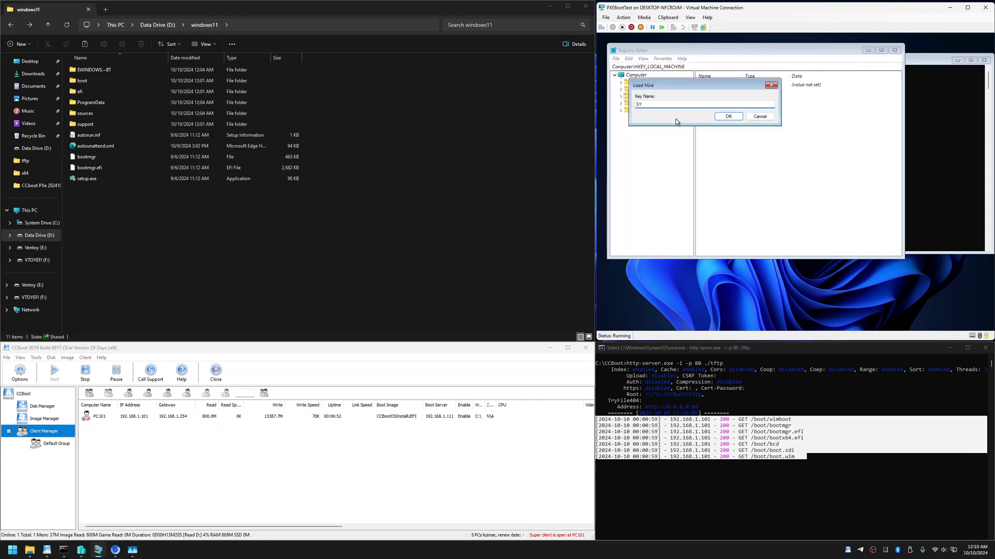
Load the hive as SYS and navigate to ControlSet001\Control\Session Manager\Memory Management
click(727, 117)
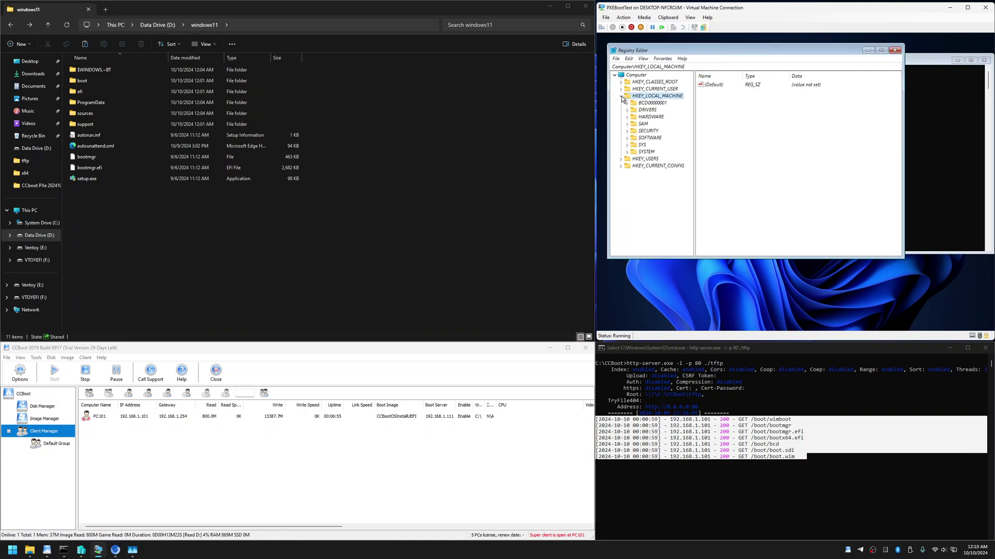
double_click(641, 145)
drag(691, 154, 716, 173)
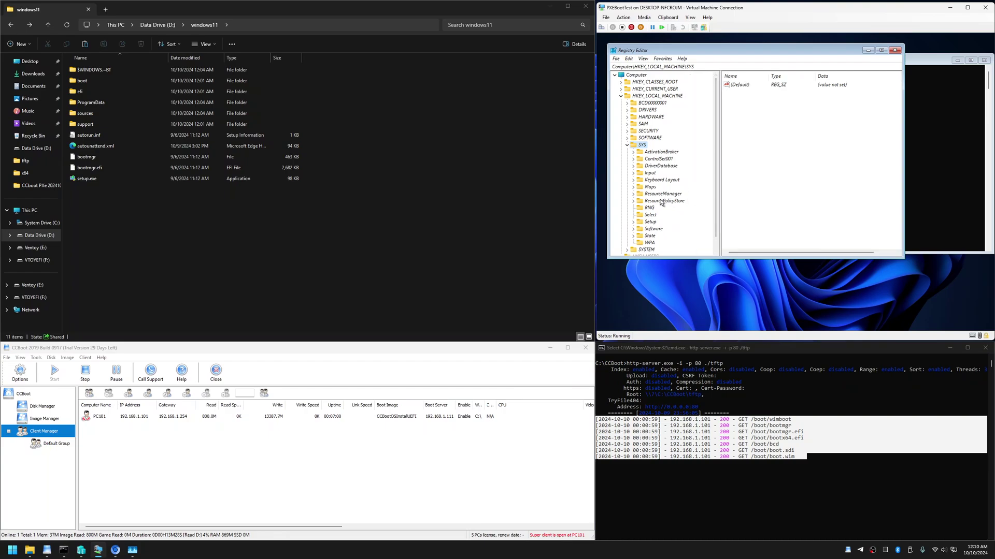
double_click(654, 159)
double_click(657, 166)
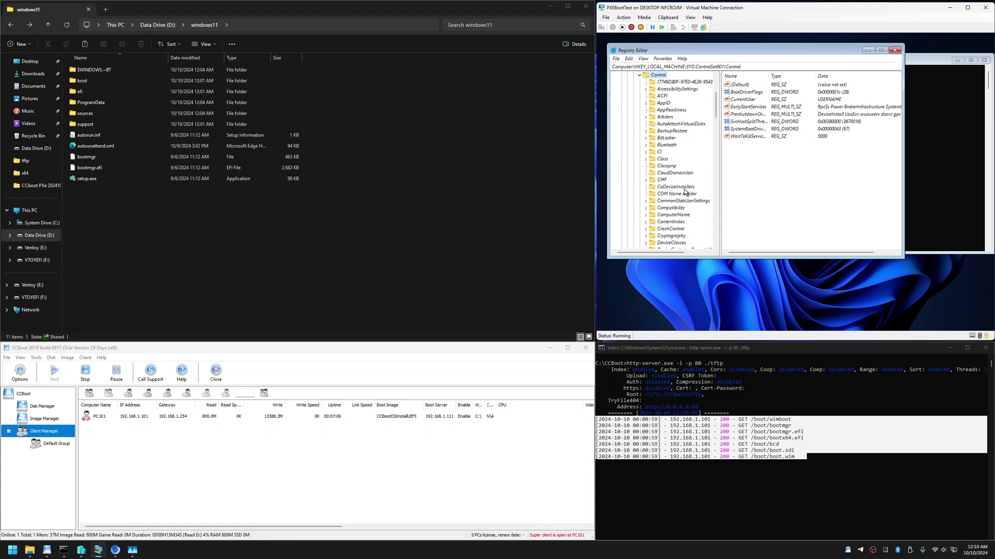
scroll(684, 192, down, 15)
double_click(683, 217)
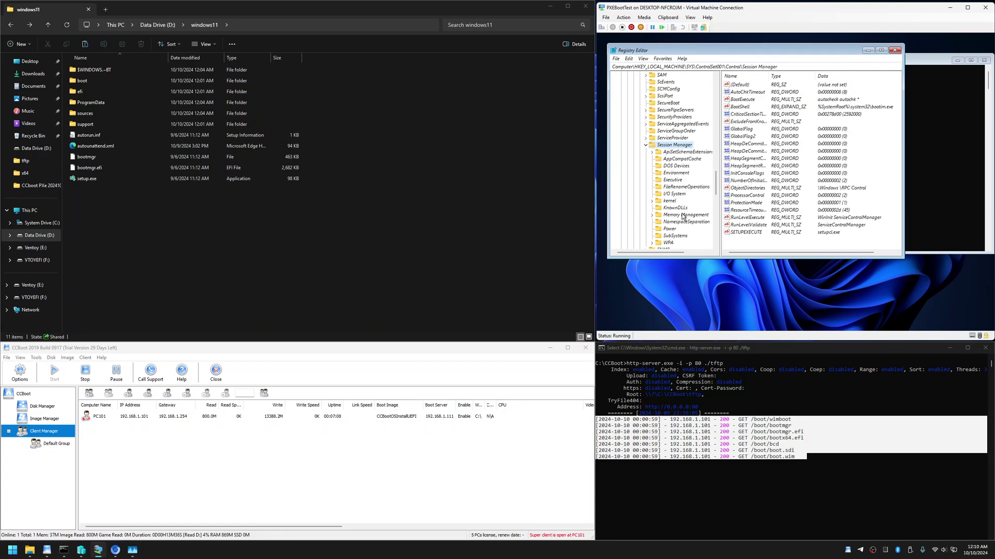
double_click(684, 215)
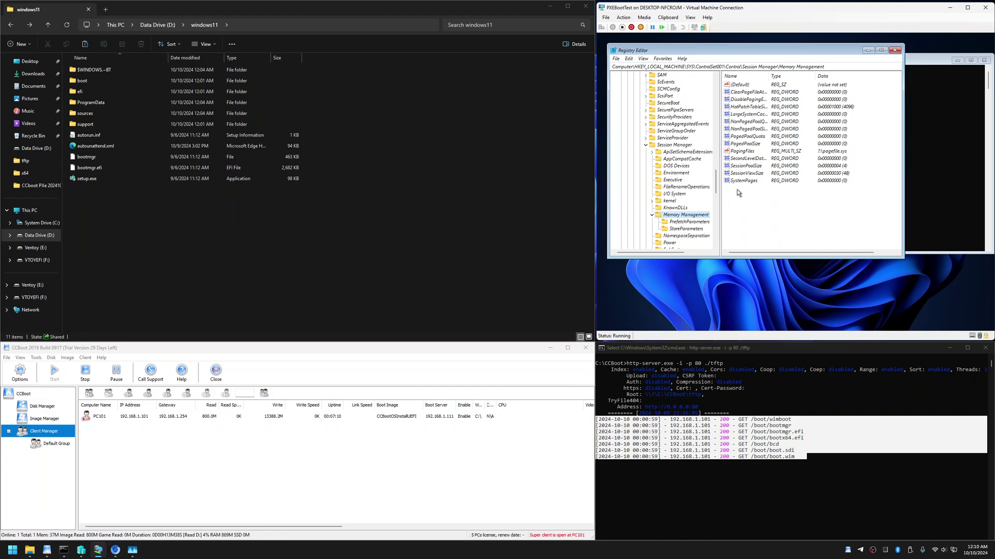
Delete the '?:\pagefile.sys' entry from PagingFiles and save it empty
double_click(738, 152)
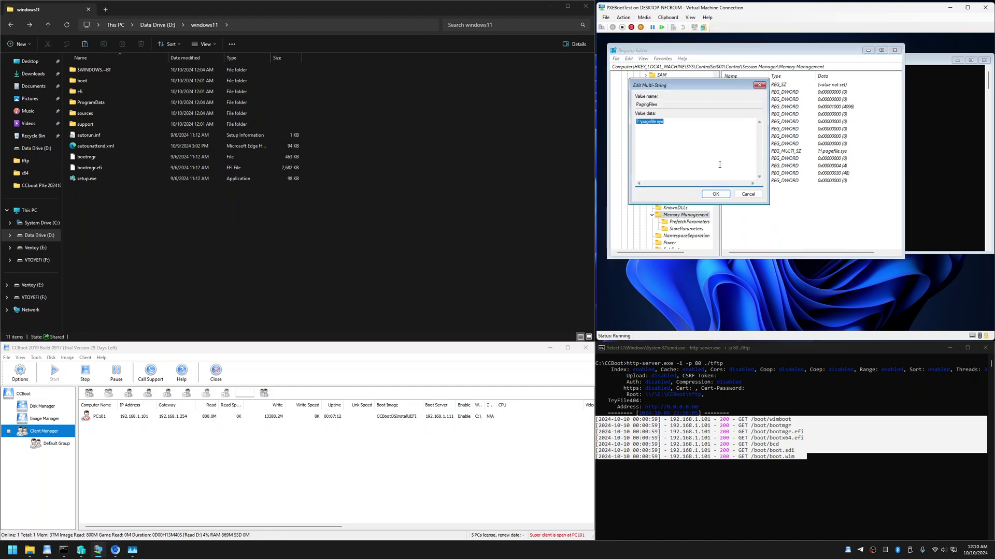
key(Delete)
click(716, 194)
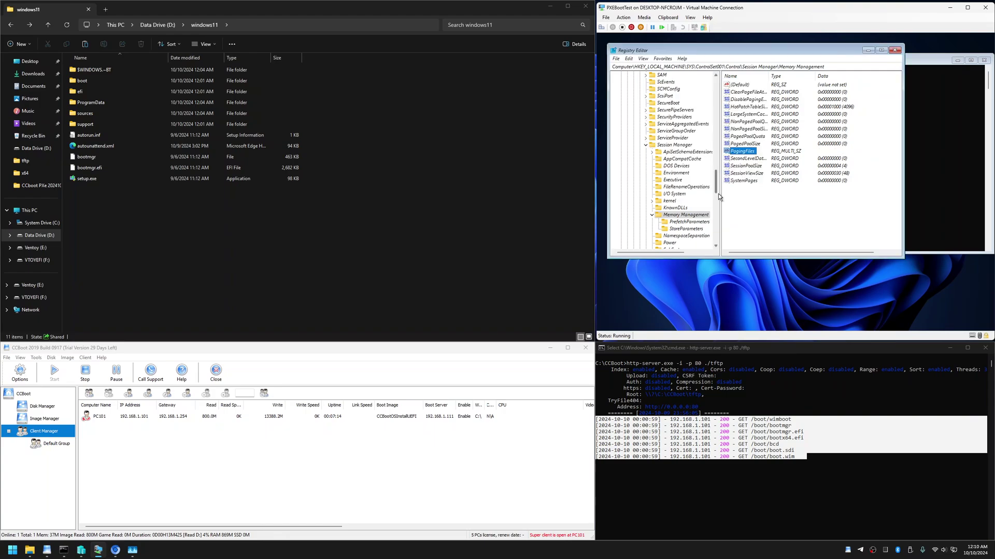
scroll(648, 207, up, 3)
click(646, 207)
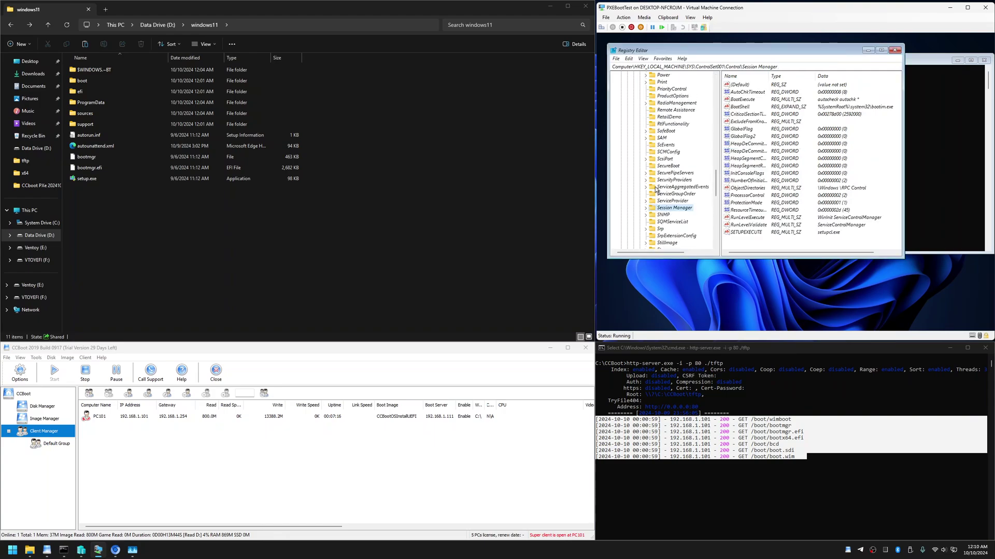
Return to the Control key in ControlSet001 and expand the Services key
scroll(654, 187, up, 15)
scroll(659, 166, up, 10)
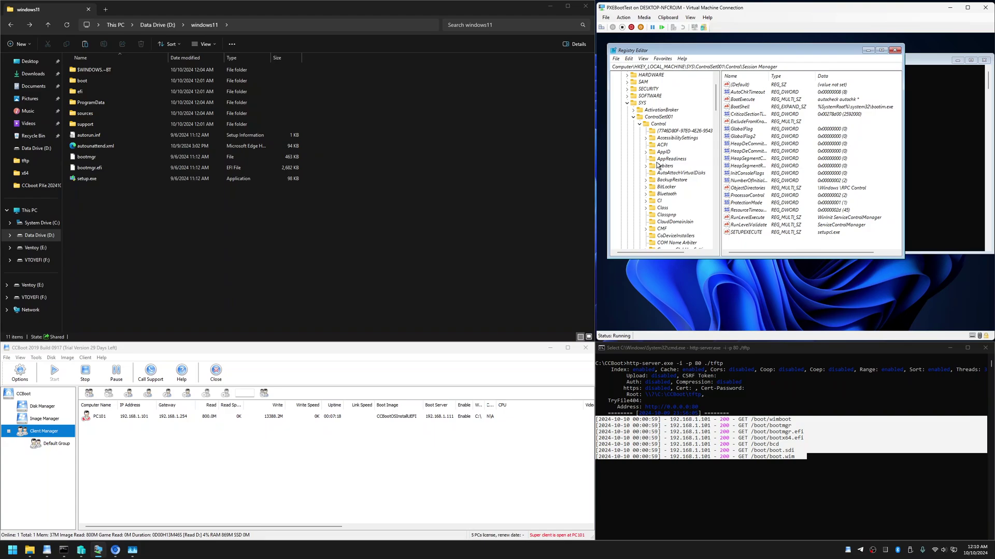
click(640, 126)
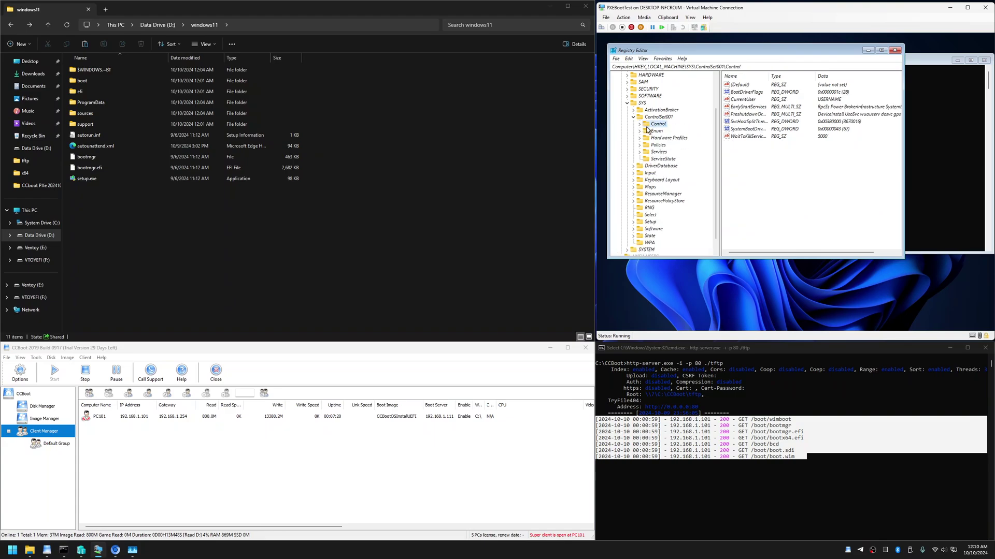
double_click(659, 153)
Scroll the services list to netvsc and show its values, with Start reading 0x00000003
scroll(670, 178, down, 20)
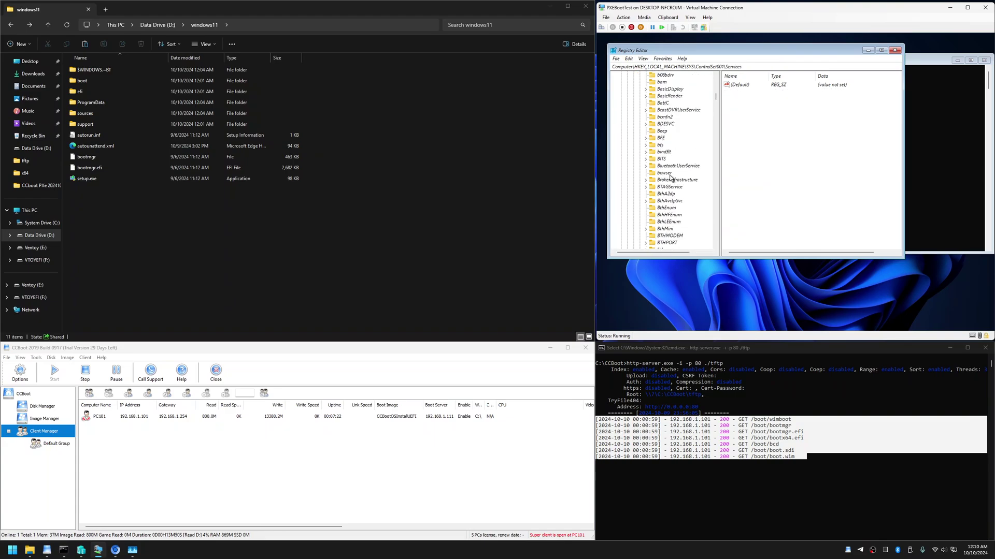
scroll(669, 178, down, 20)
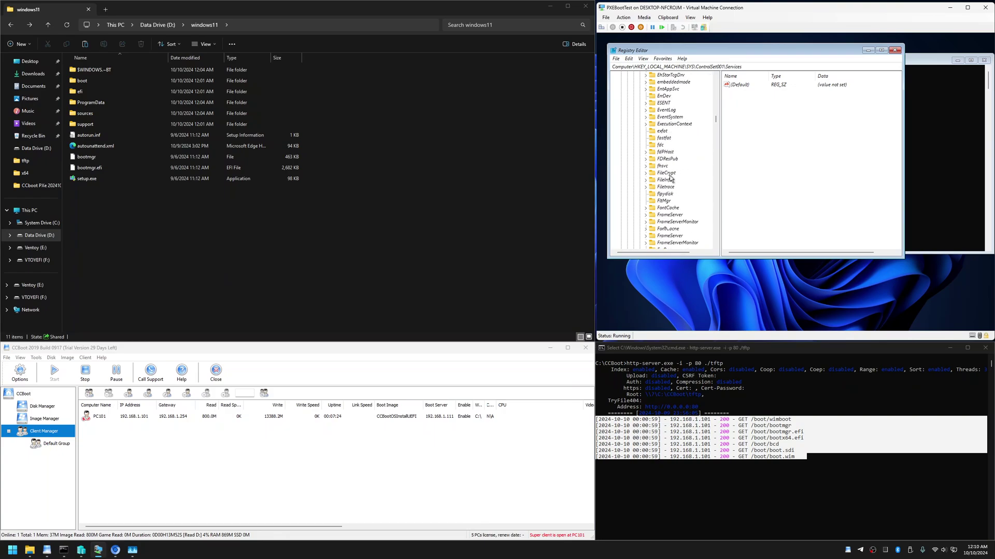
scroll(670, 178, down, 10)
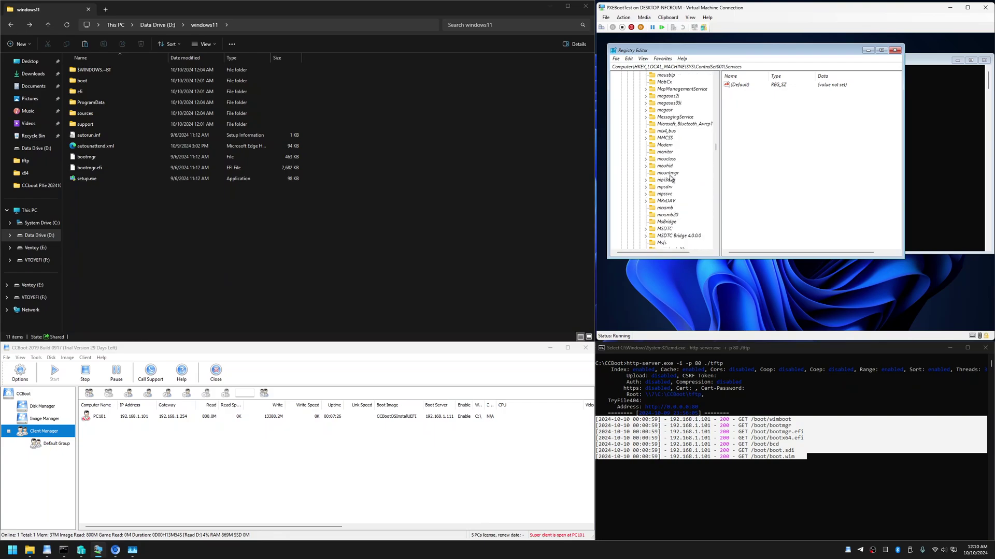
scroll(672, 179, down, 8)
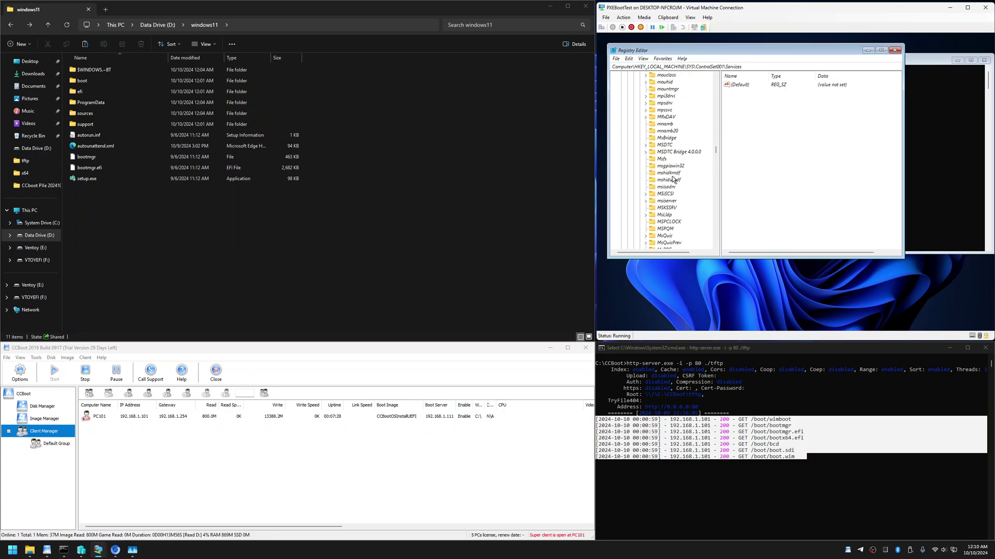
scroll(672, 179, down, 9)
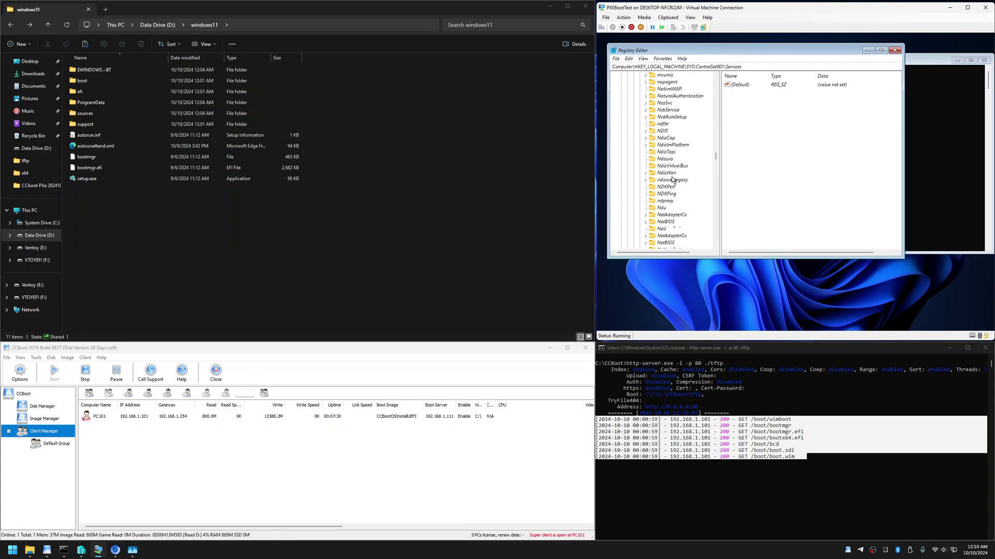
scroll(672, 181, down, 2)
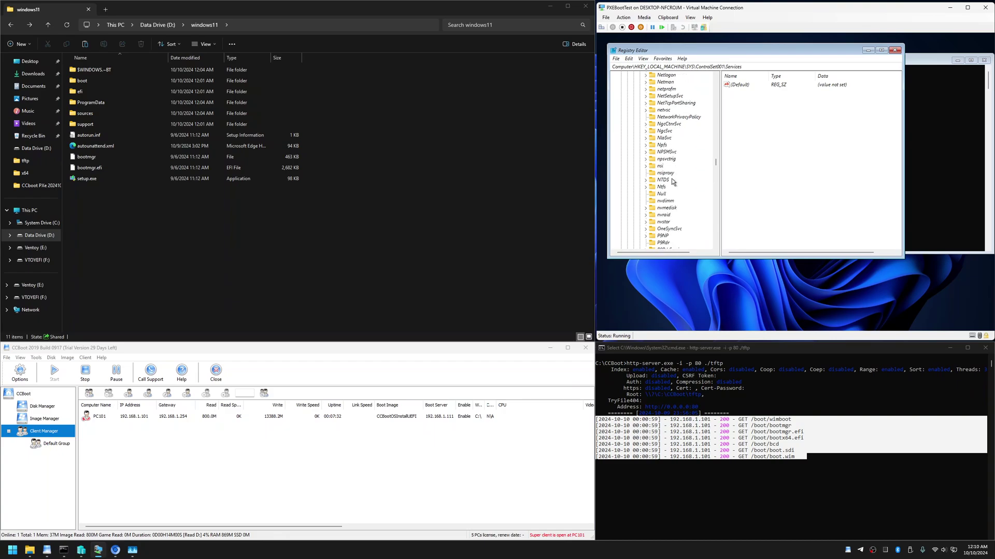
scroll(672, 181, down, 1)
scroll(673, 181, down, 4)
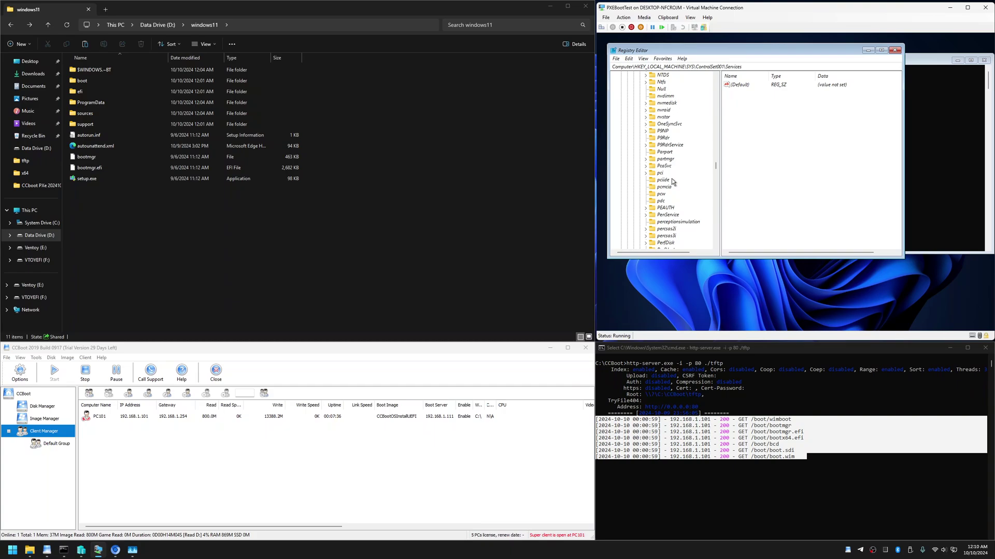
scroll(672, 180, down, 2)
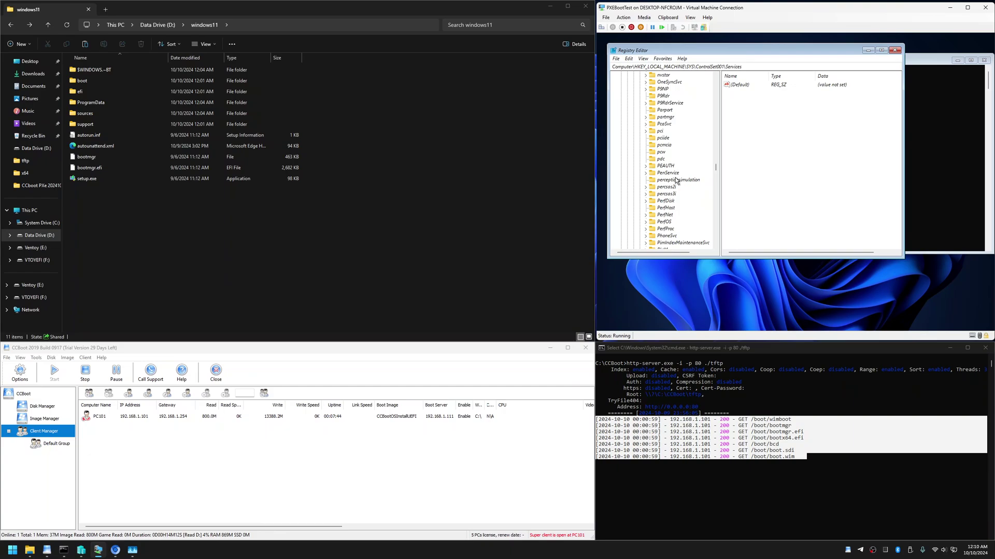
scroll(674, 181, down, 9)
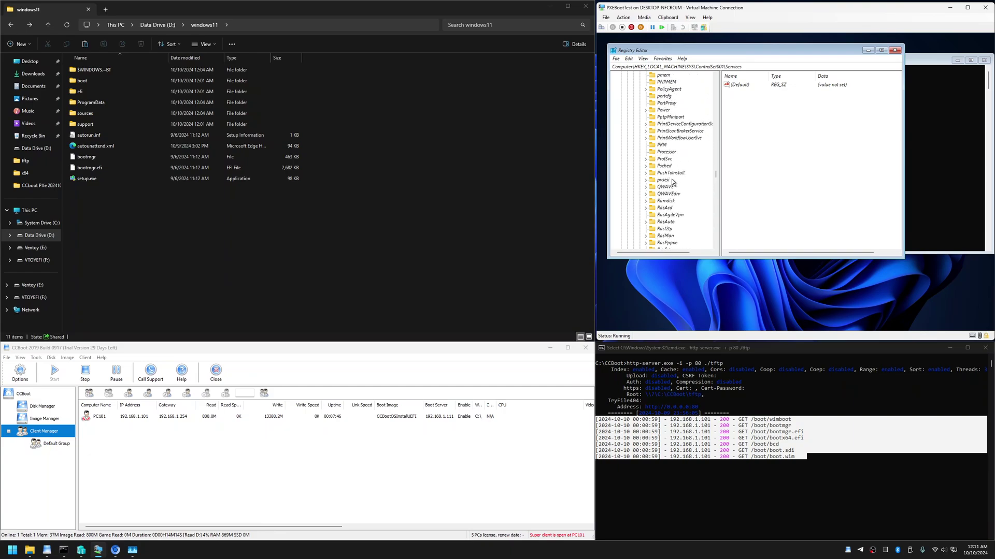
scroll(672, 181, down, 13)
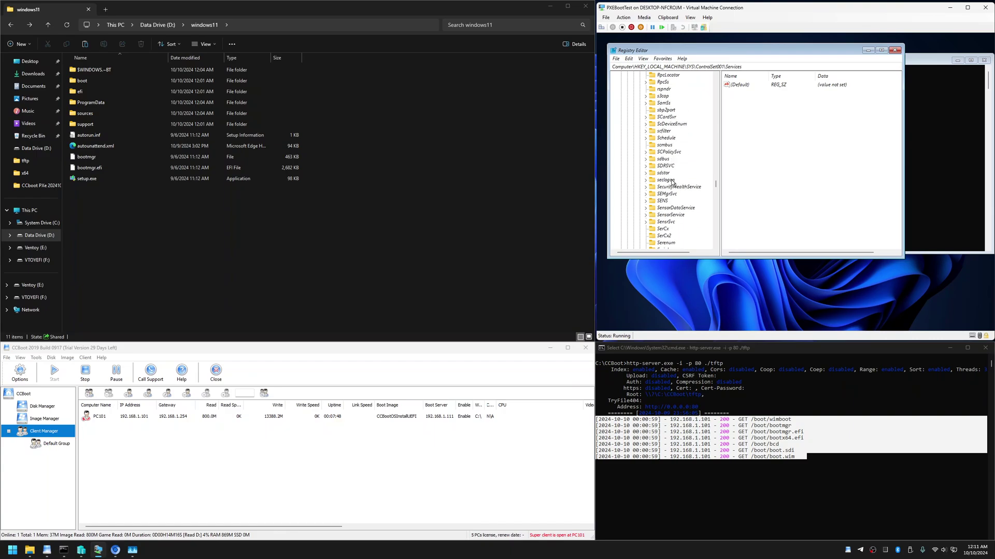
scroll(672, 182, up, 4)
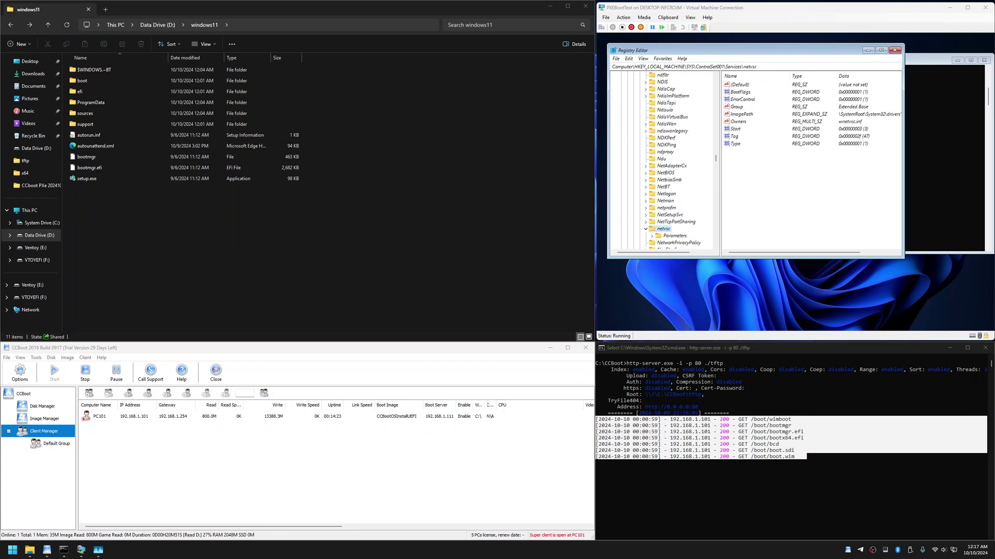
click(663, 233)
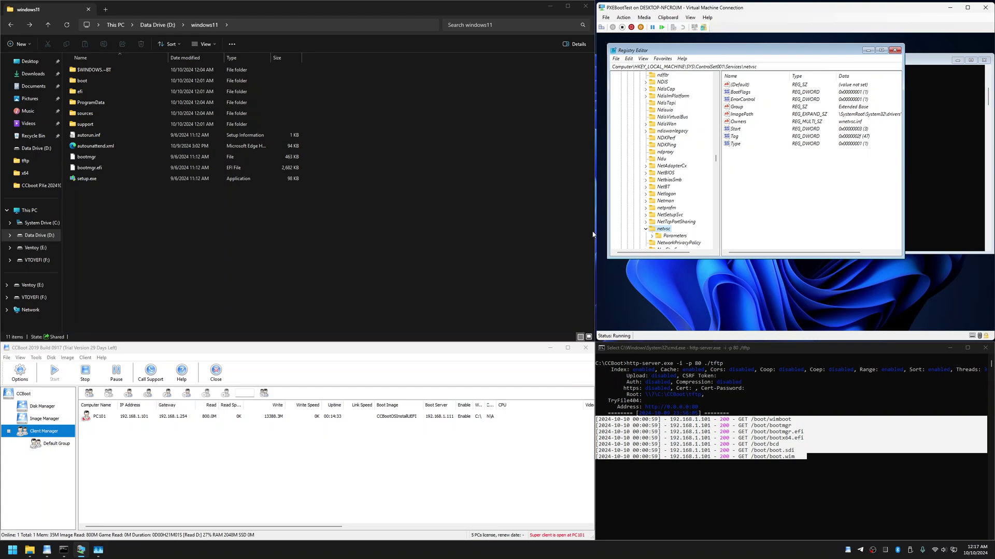
Open the Network Connections panel by running ncpa.cpl from Windows search
key(Down)
key(Down)
text(nc)
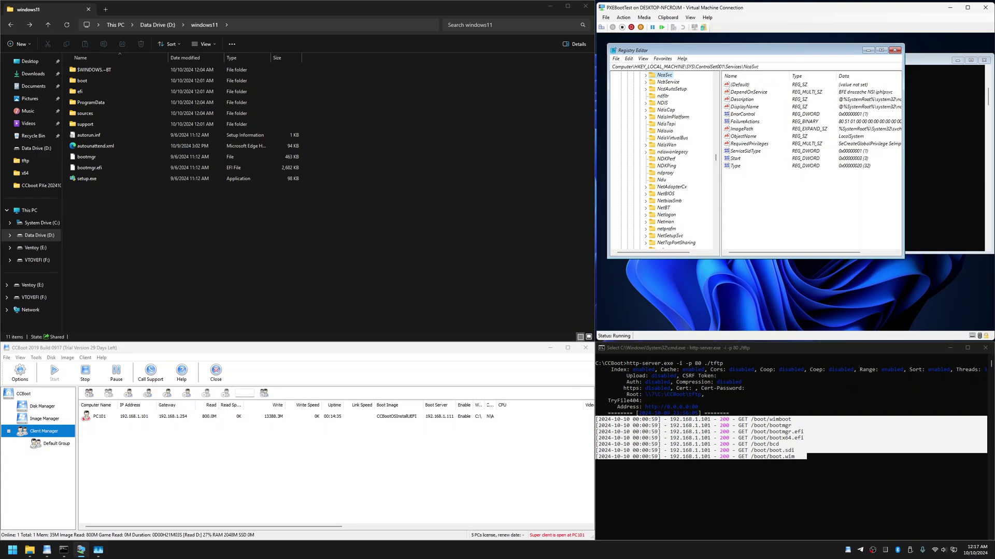
key(super)
text(ncpa)
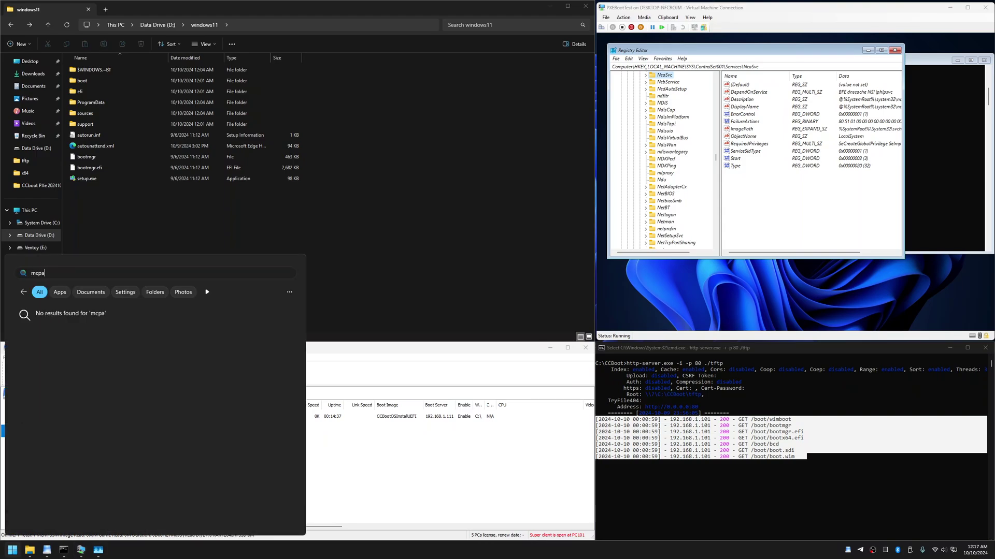
text(.cpl)
key(Return)
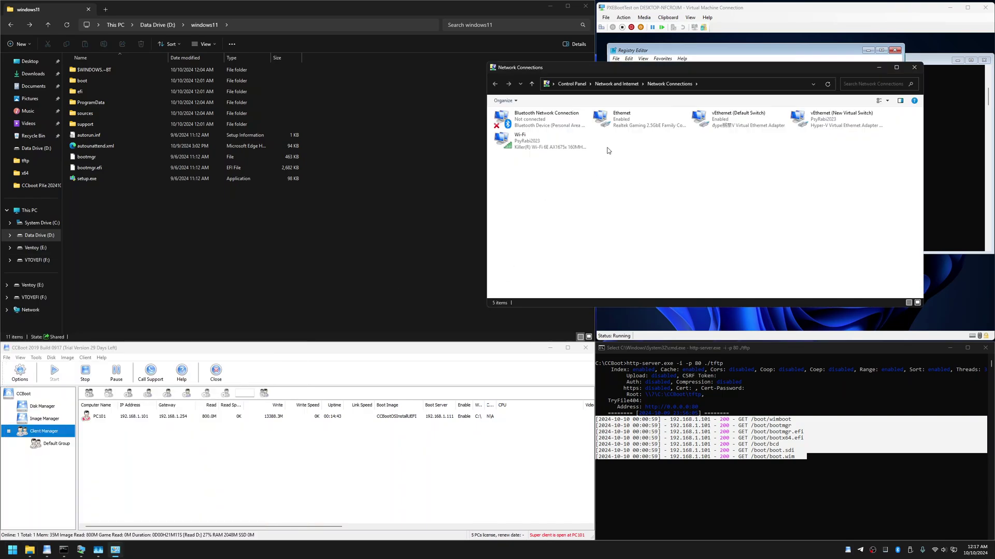
Check the Wi-Fi adapter's driver service (Netwtw14) in its Details tab, then close the dialogs
double_click(549, 141)
click(450, 340)
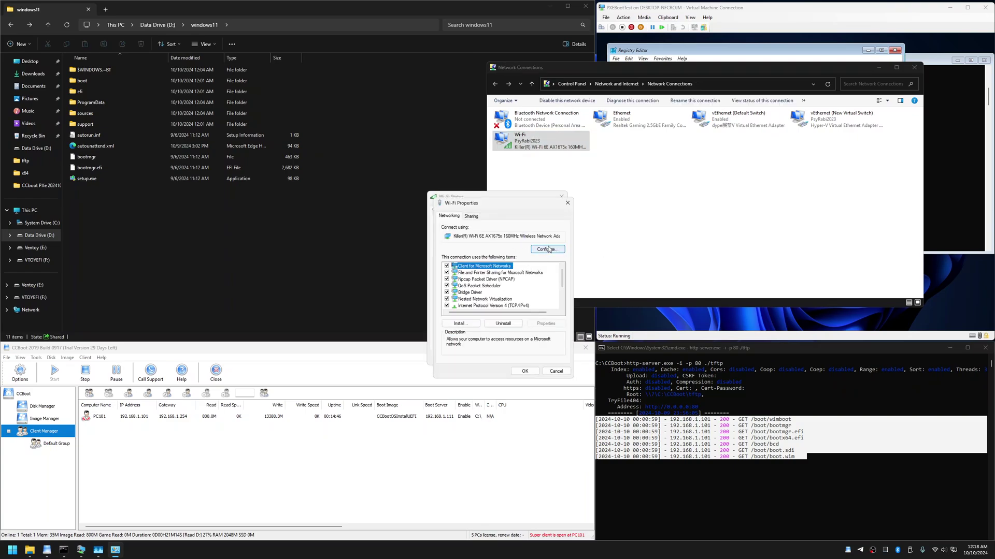
click(547, 249)
click(184, 130)
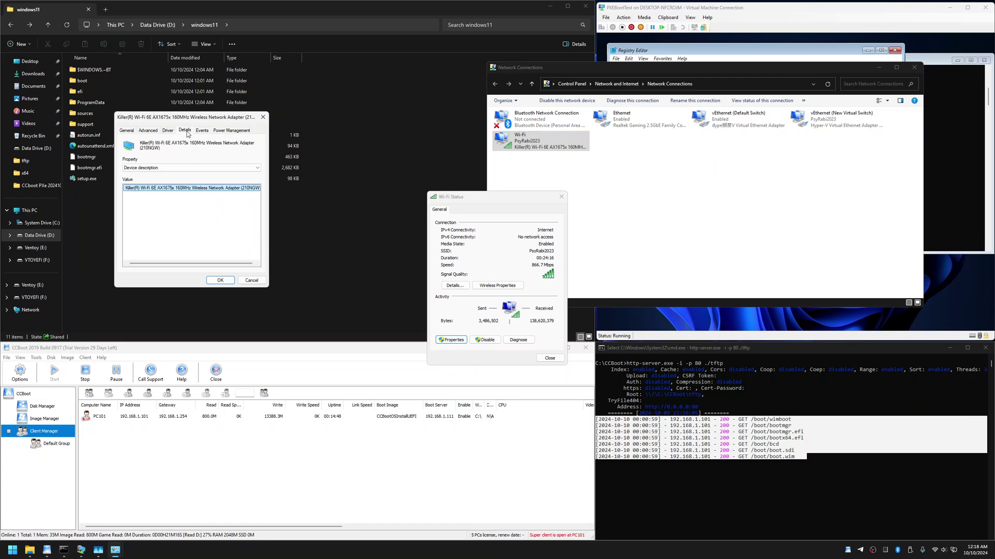
click(178, 167)
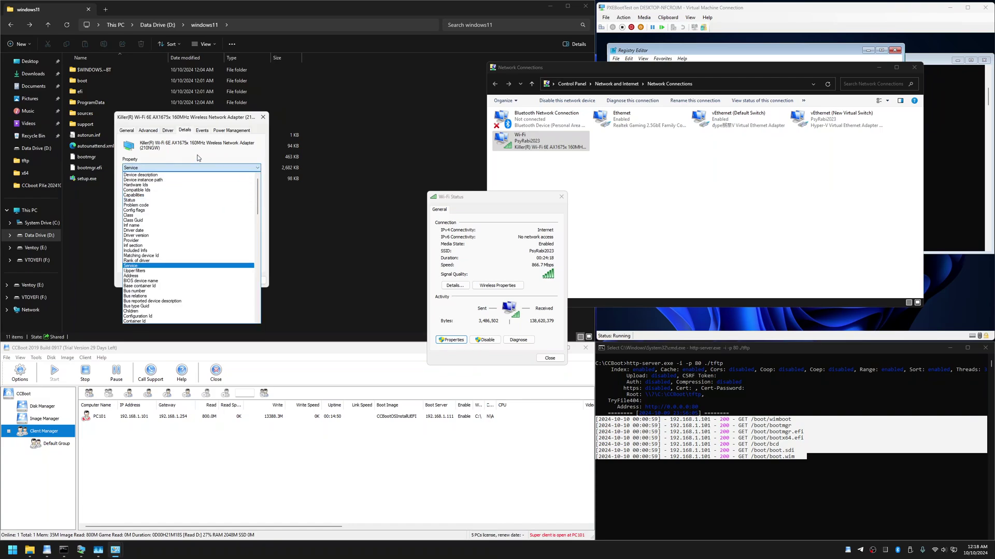
click(136, 266)
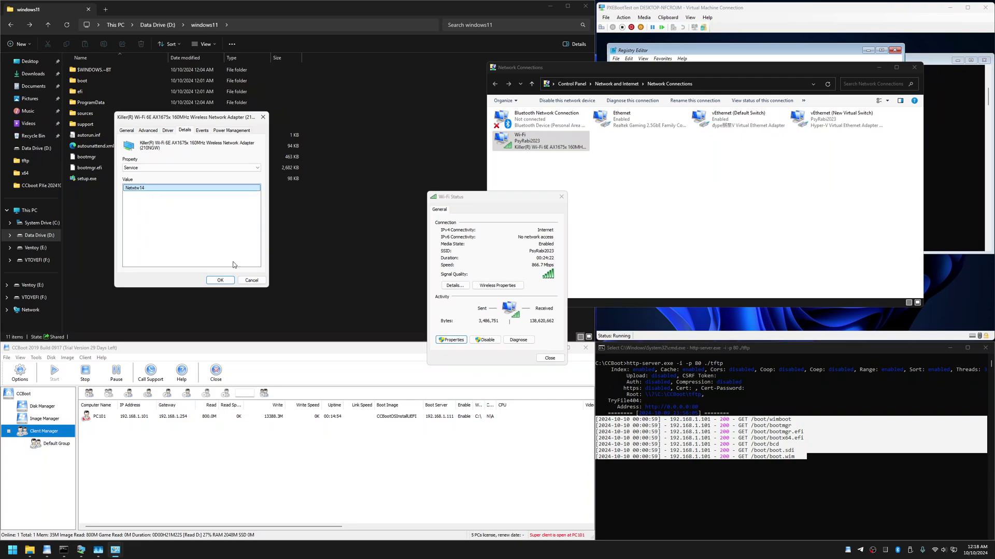
click(247, 280)
click(561, 197)
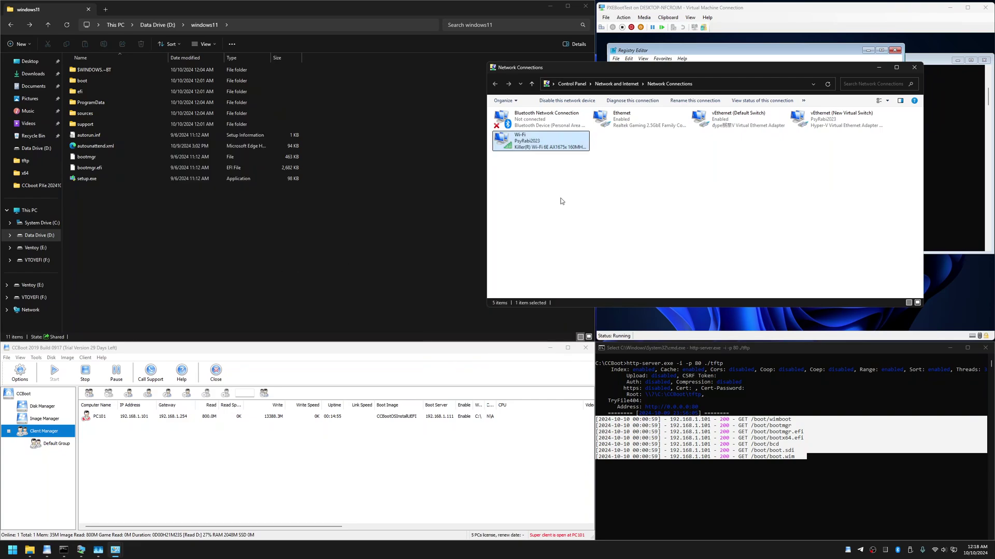
Close Network Connections and set the netvsc service's Start value to 0
click(914, 68)
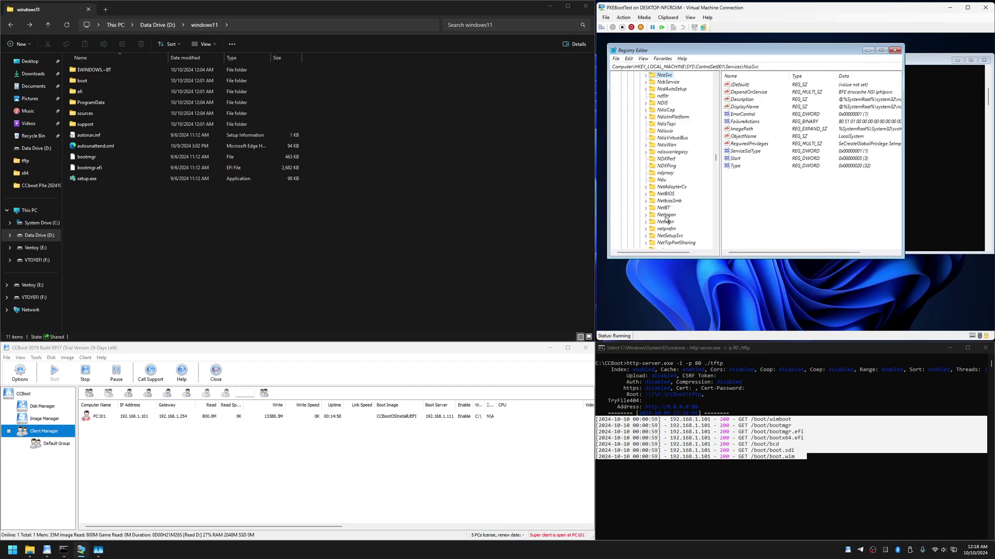
scroll(668, 228, down, 2)
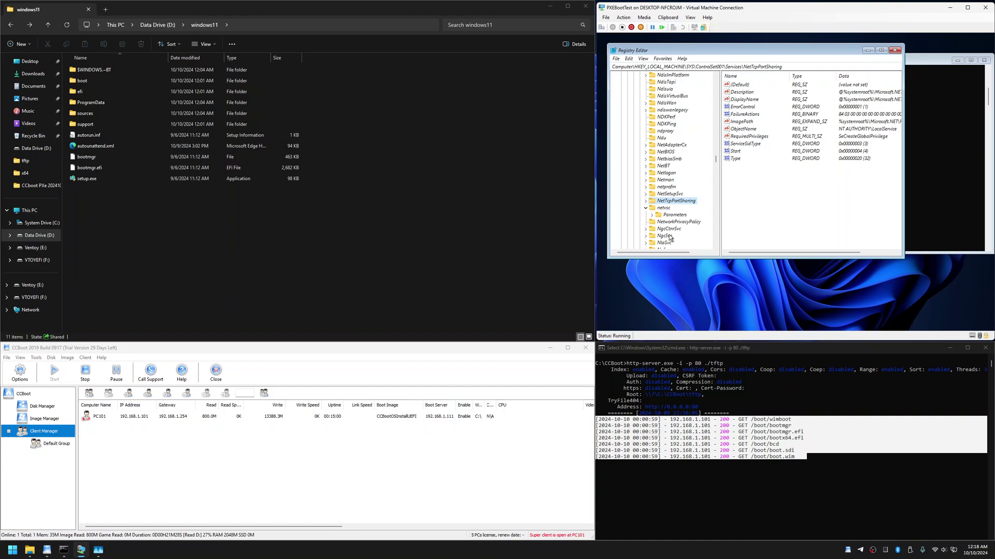
double_click(664, 208)
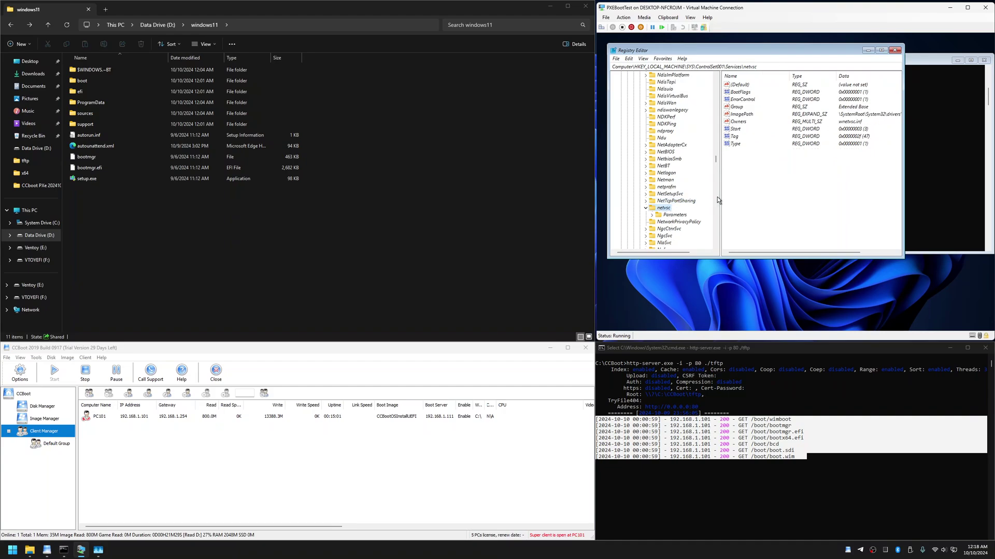
double_click(736, 129)
click(667, 122)
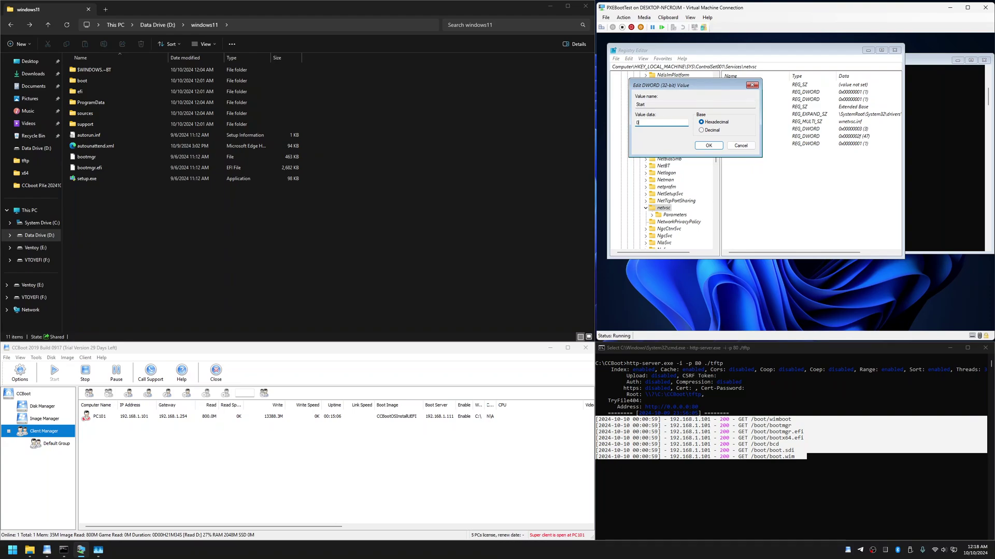
text(0)
click(709, 145)
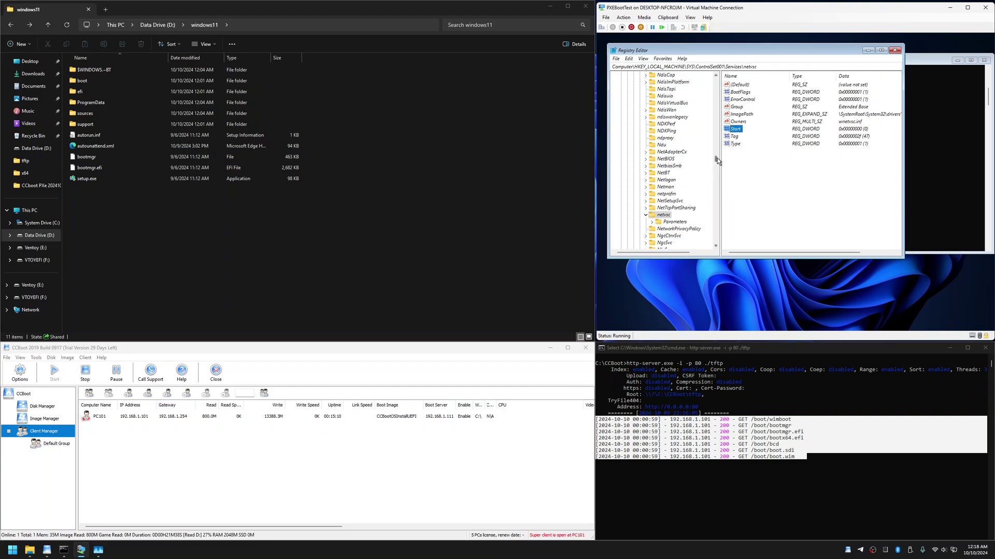
Unload the SYS hive with confirmation and close Registry Editor
drag(716, 157, 716, 79)
click(642, 145)
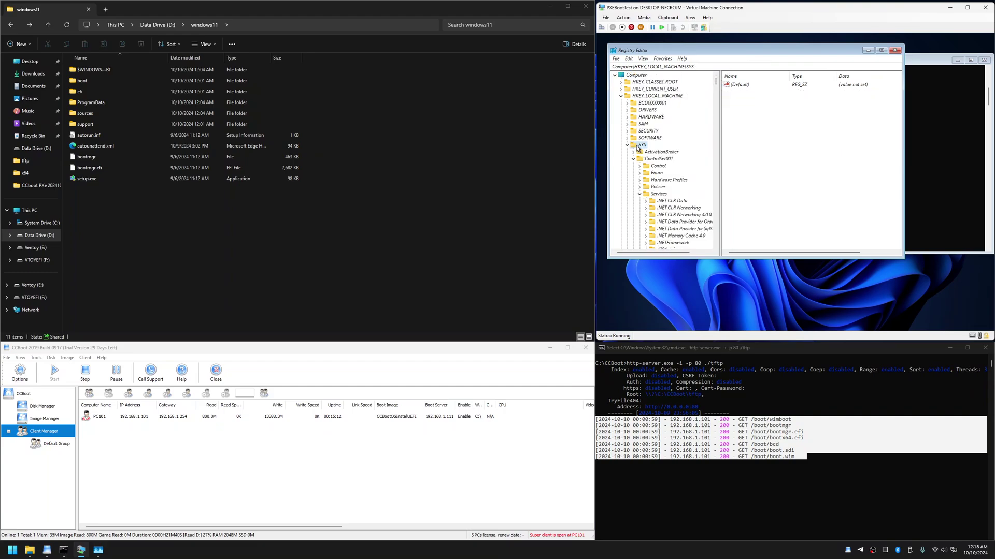
click(634, 159)
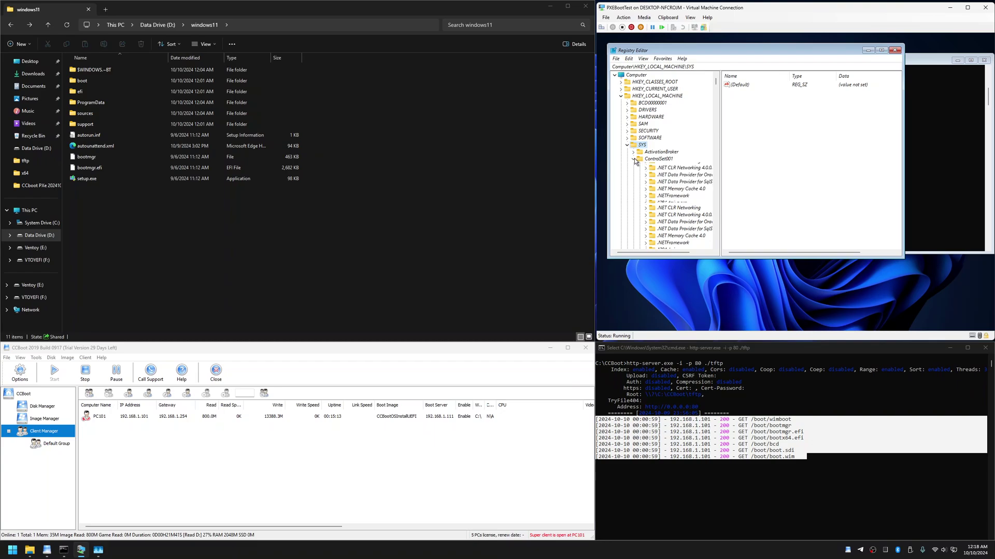
click(616, 58)
click(642, 96)
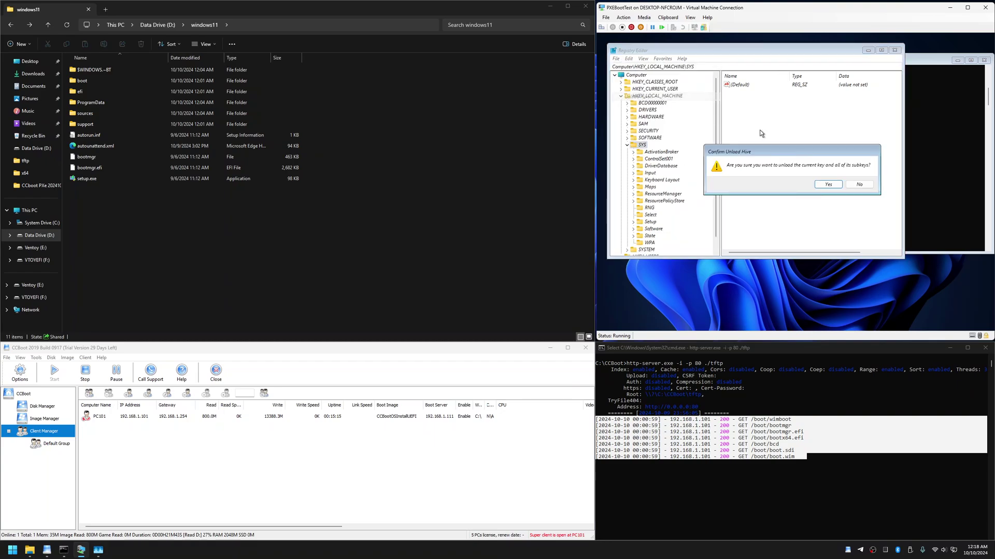
click(828, 184)
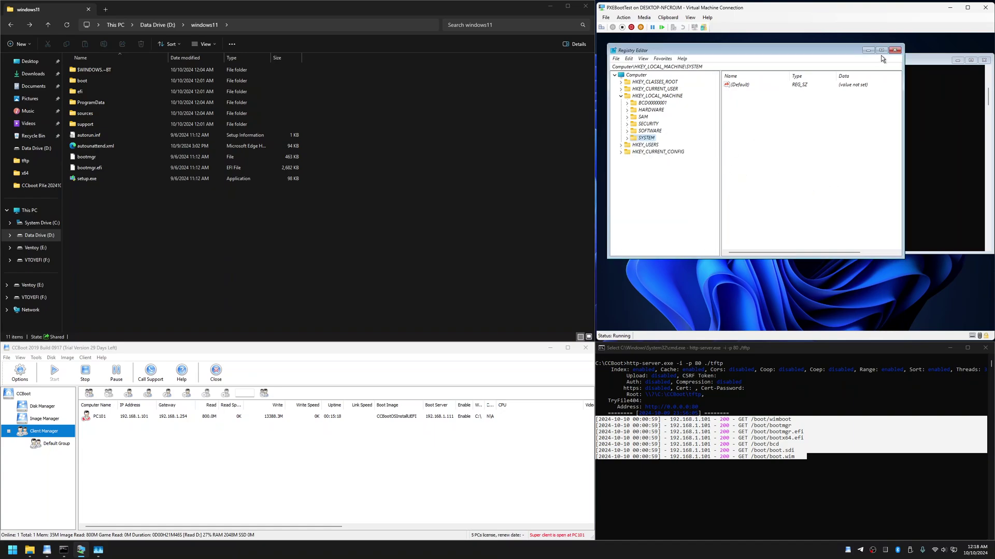
click(895, 50)
Exit WinPE, review PC101's client details without changes, and choose Boot OS from CCBoot
text(exi)
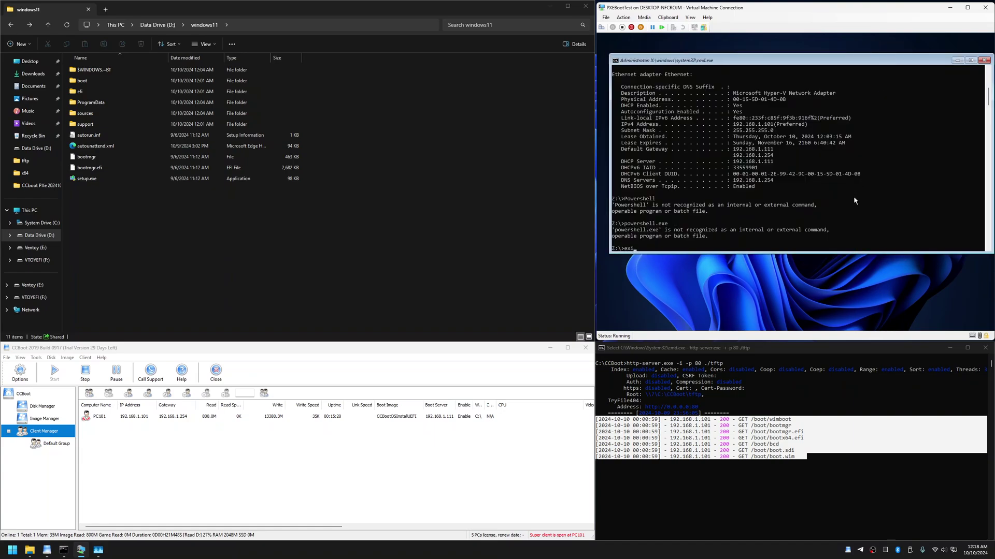
text(t)
key(Return)
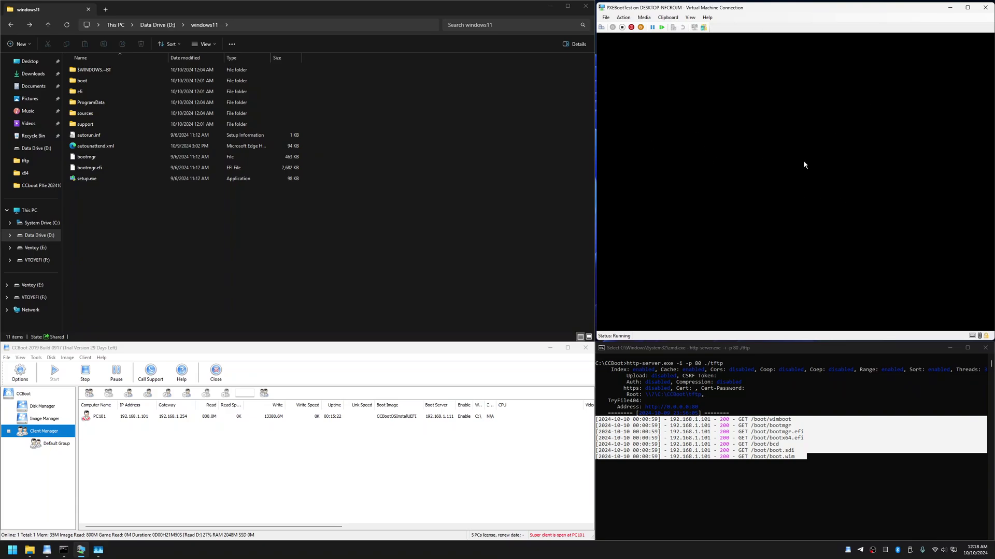
click(187, 421)
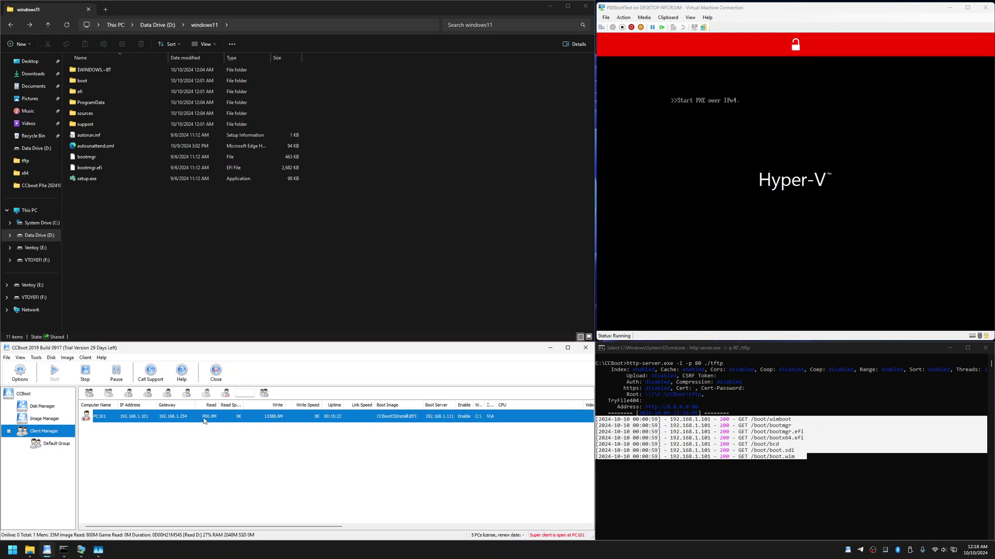
double_click(206, 420)
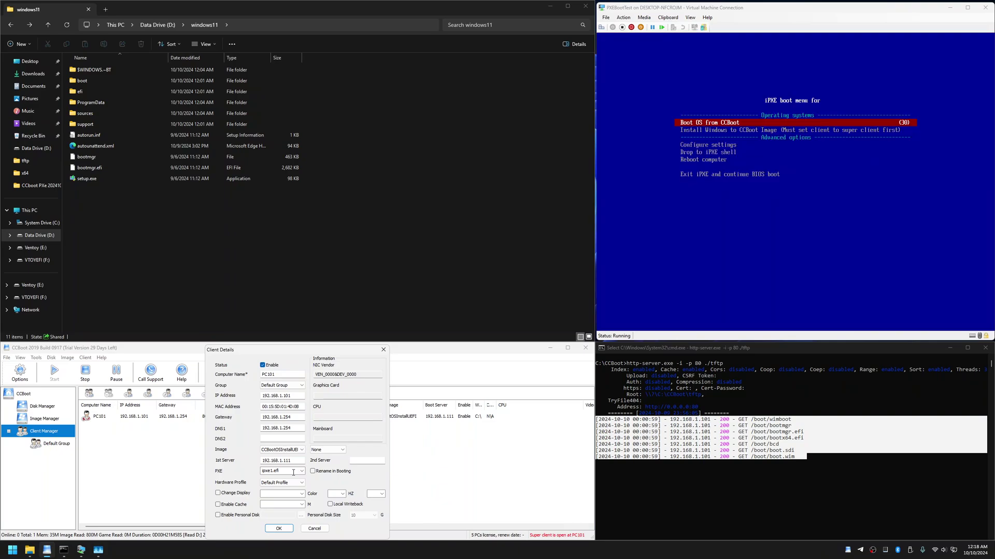
click(314, 528)
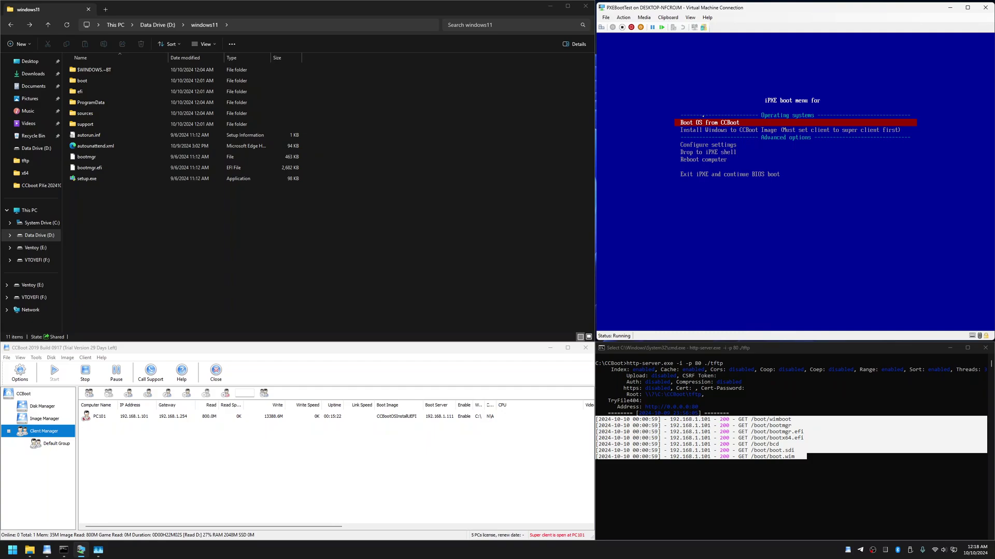
key(Return)
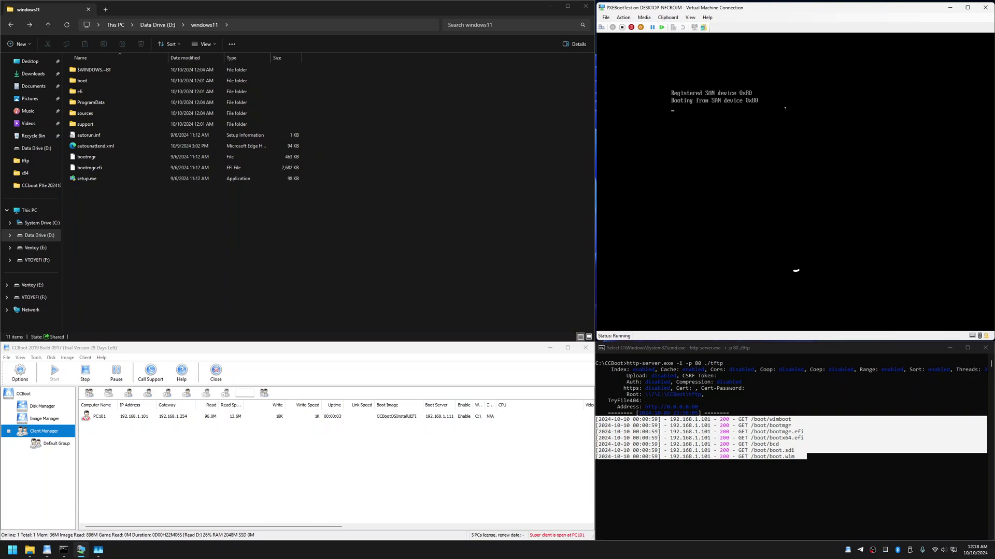
click(256, 415)
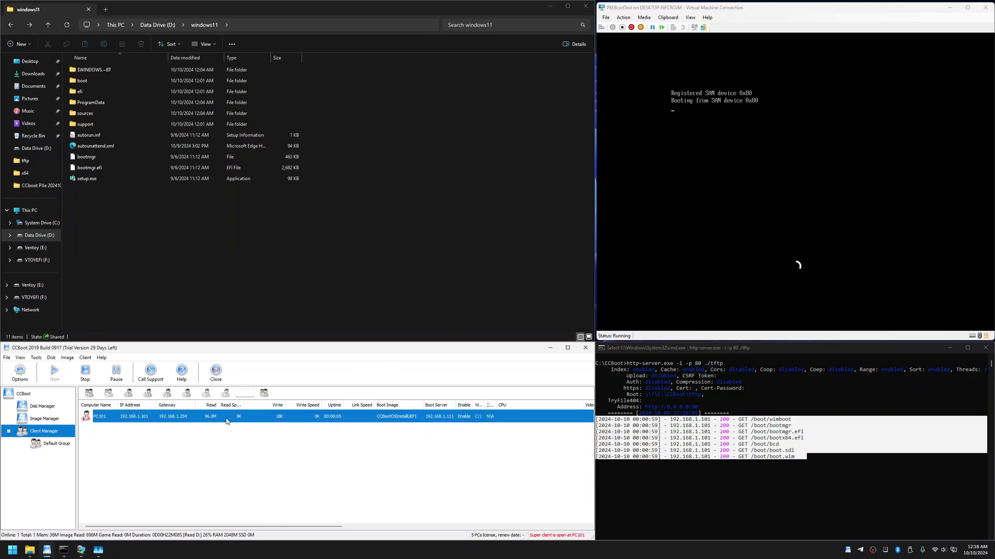
click(256, 440)
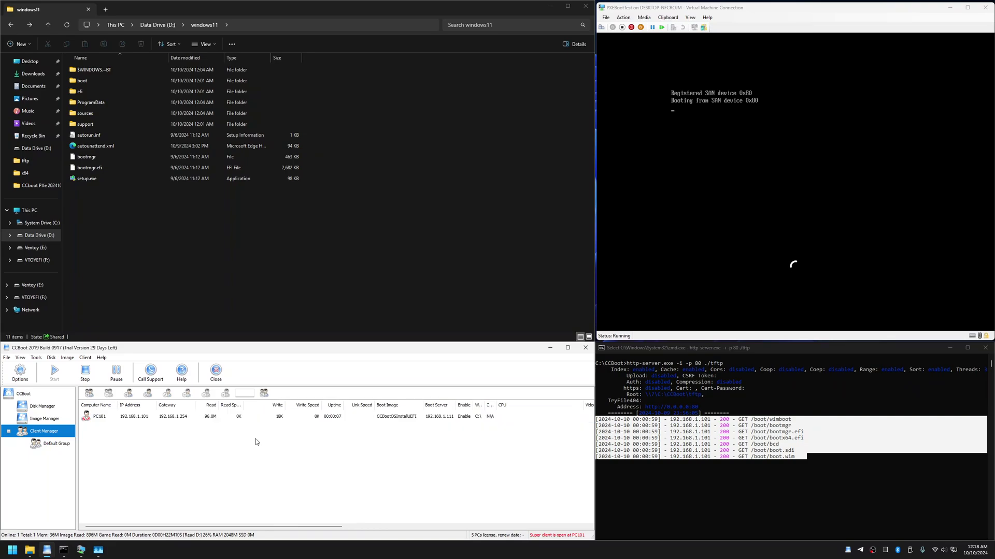
click(732, 236)
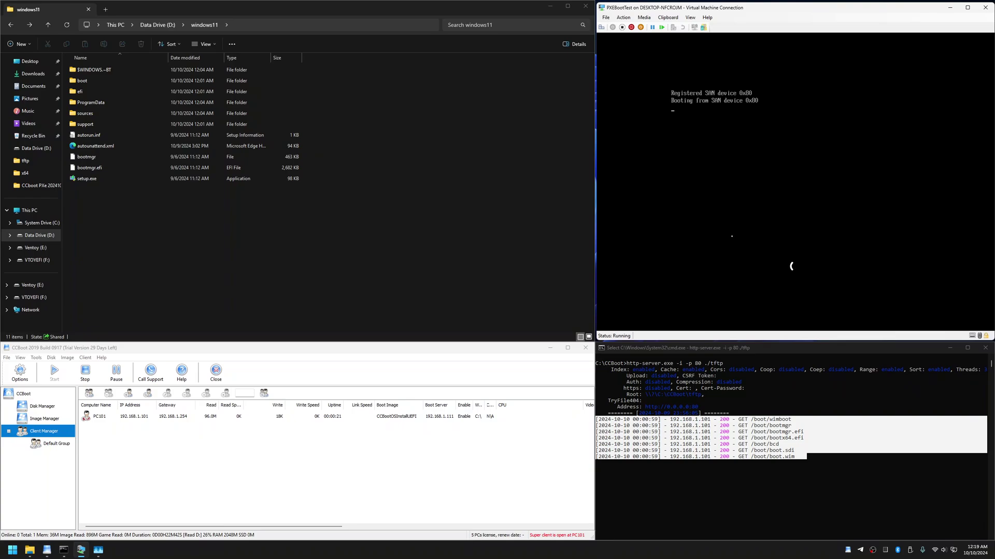
click(222, 417)
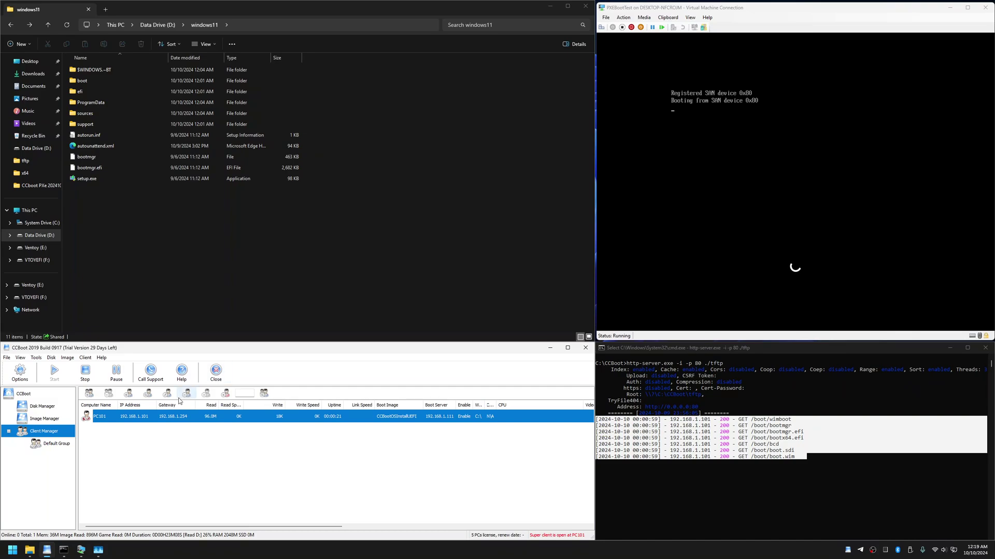
click(57, 421)
click(51, 432)
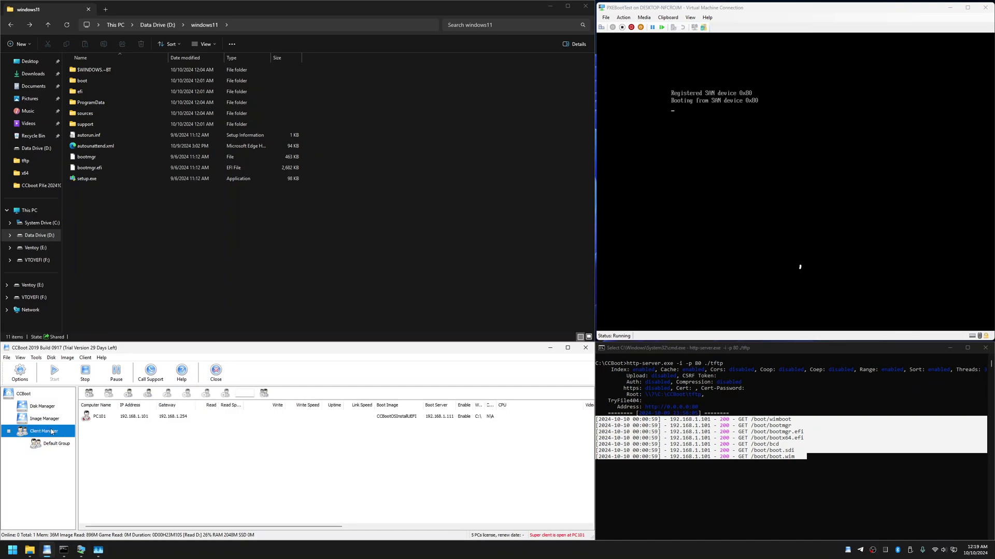
click(118, 418)
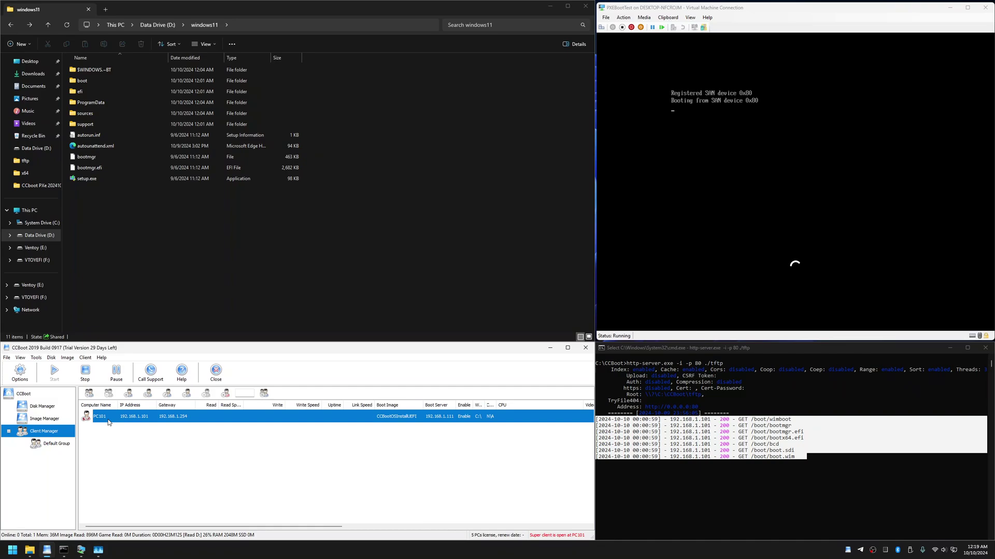
click(45, 418)
right_click(124, 418)
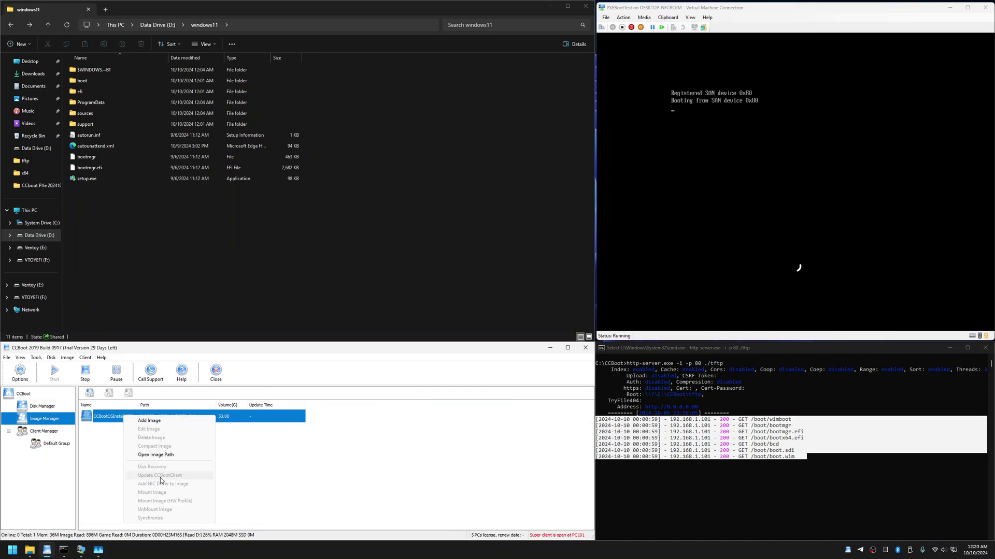
click(248, 440)
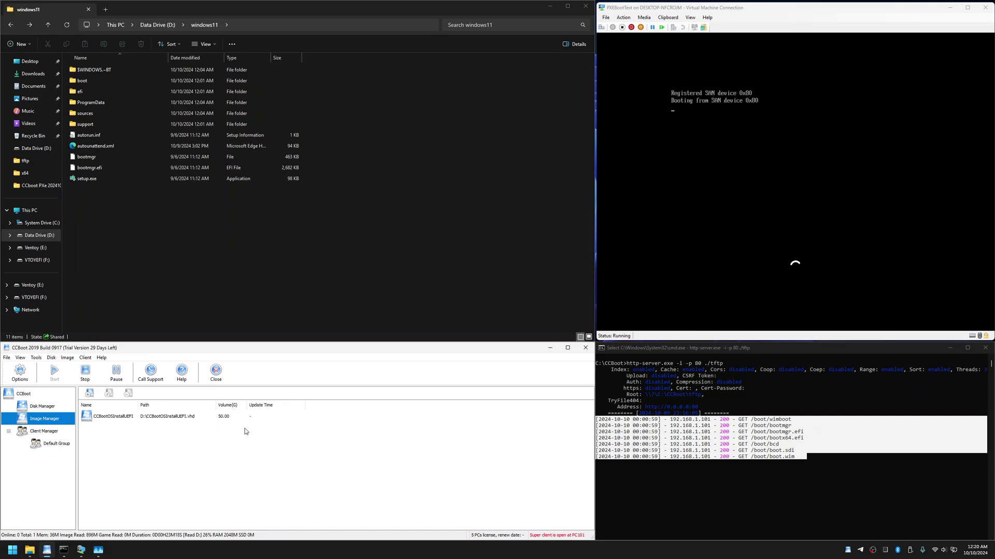
click(249, 417)
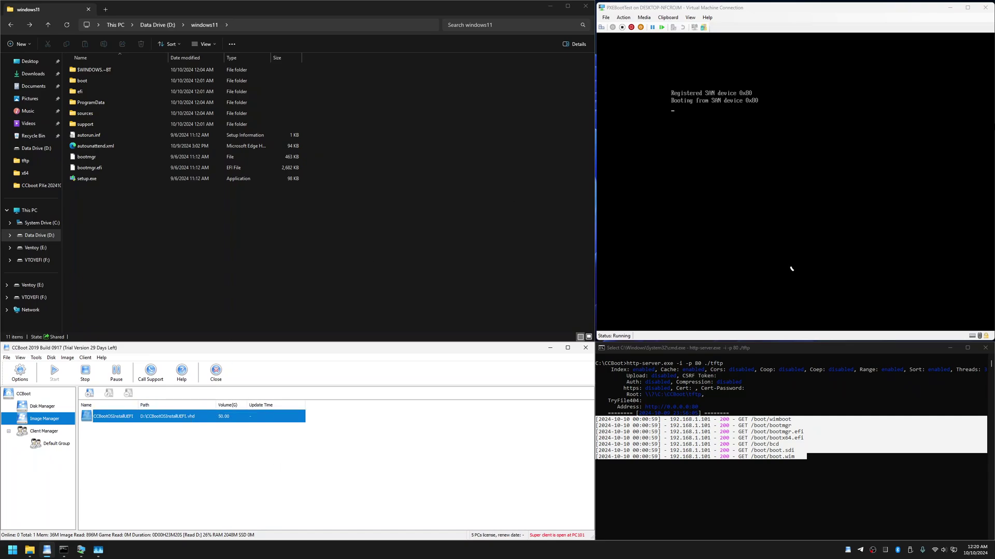
click(343, 478)
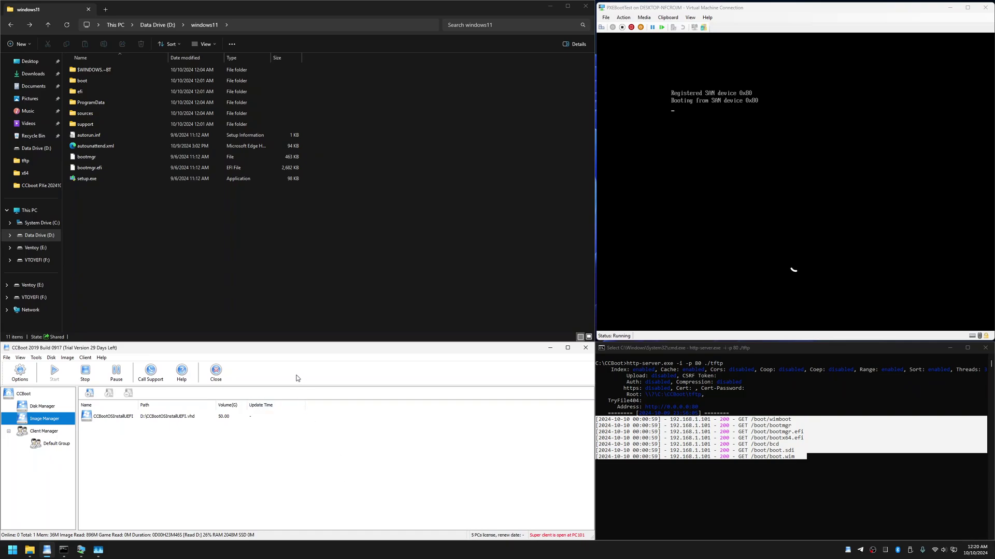
click(45, 430)
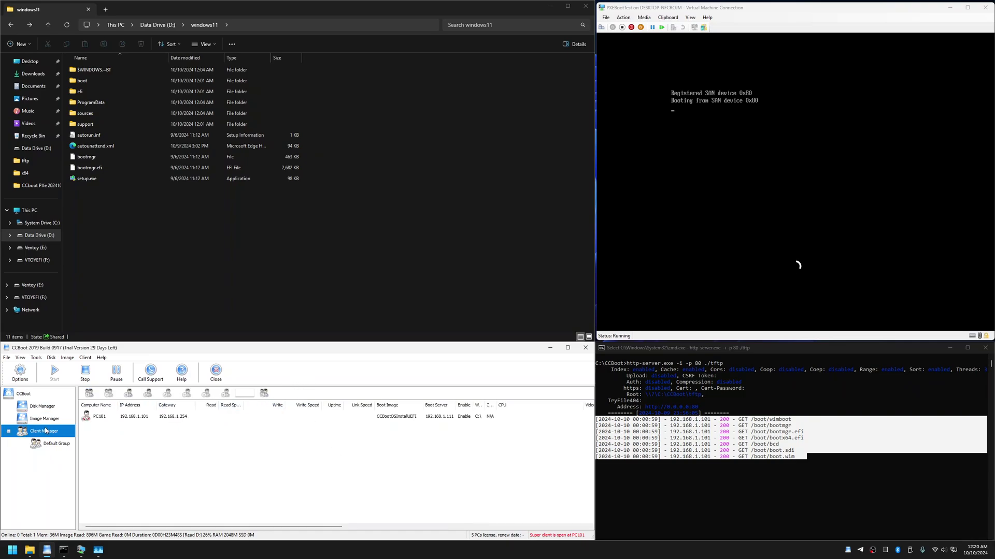
click(140, 418)
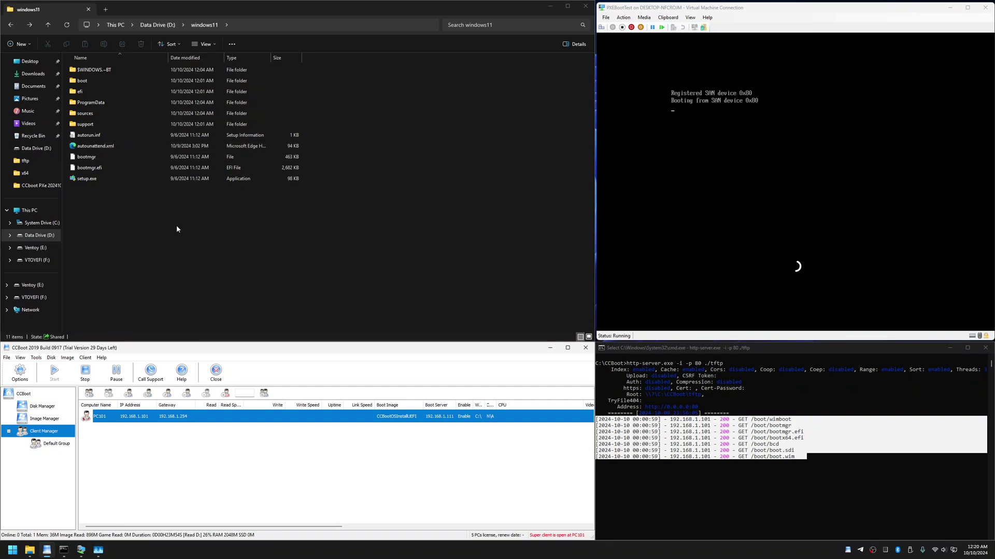
Open Downloads and select autounattend.xml and the CCBoot Windows Install over LAN.7z archive
drag(178, 226, 147, 27)
click(33, 74)
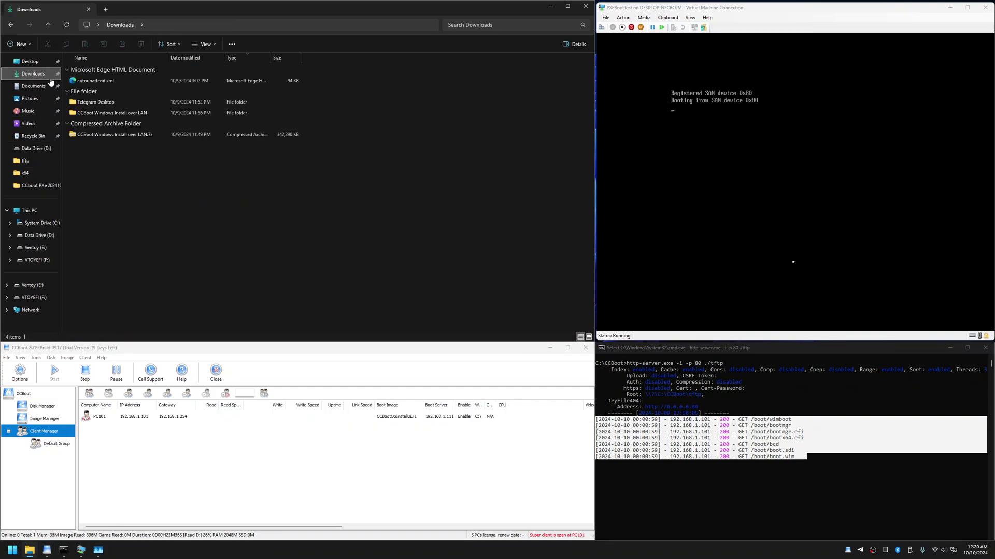
click(124, 136)
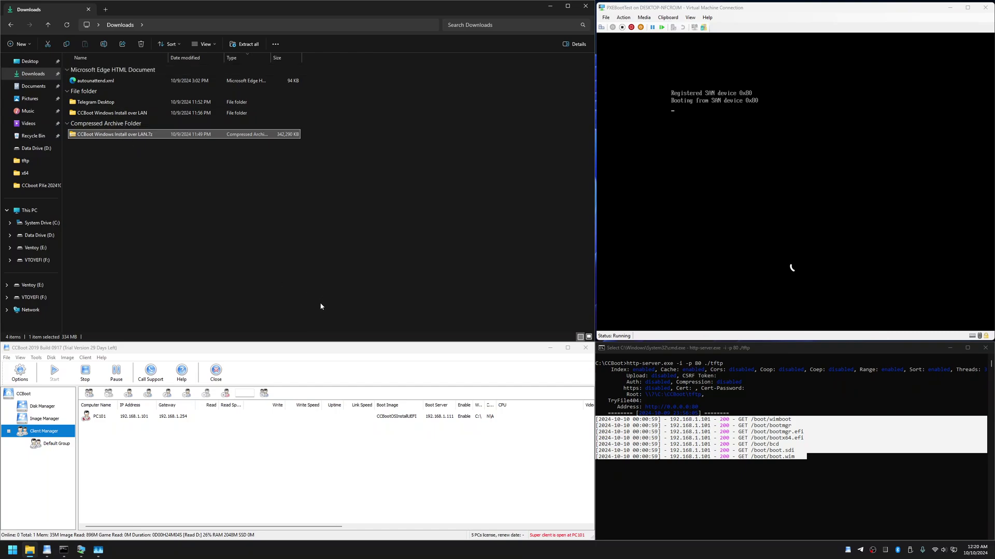
click(728, 399)
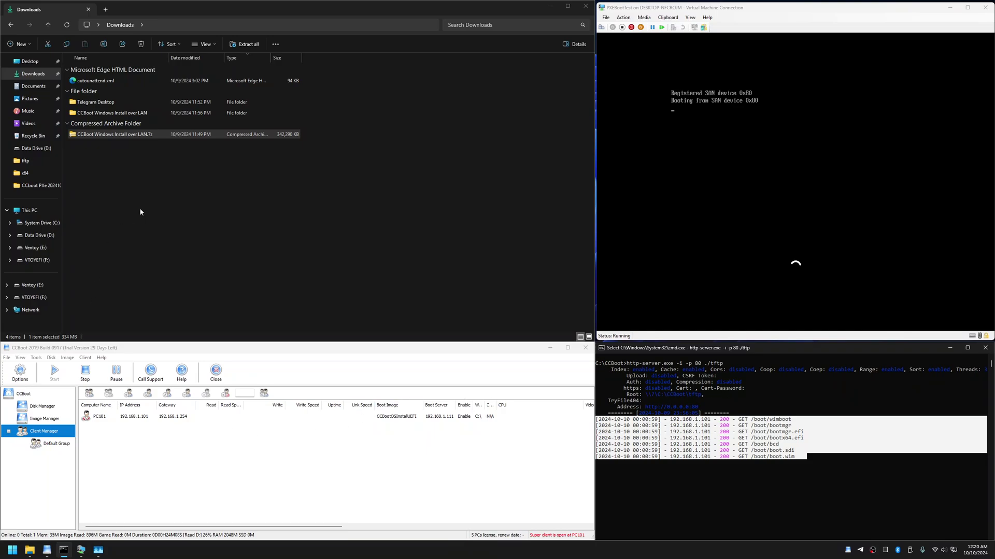
click(86, 82)
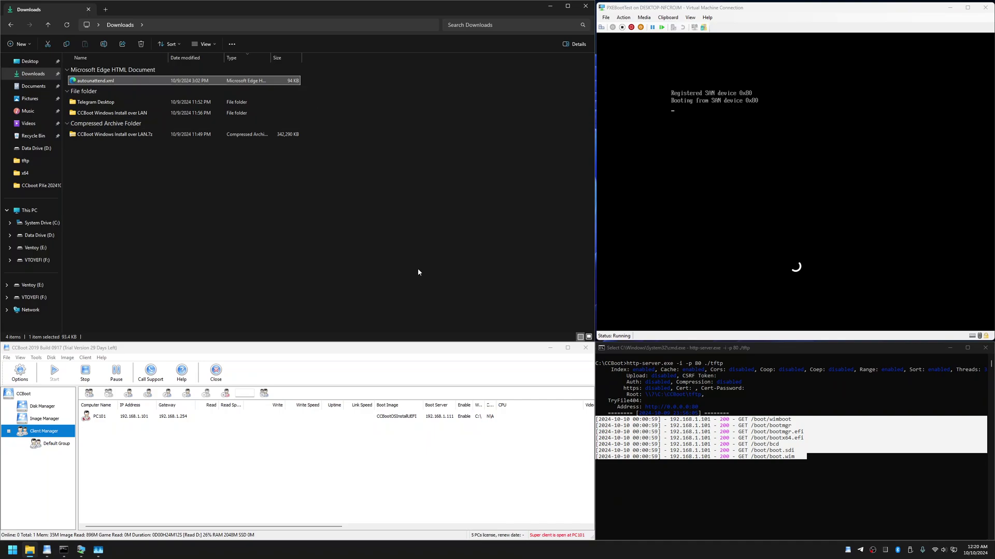
click(443, 357)
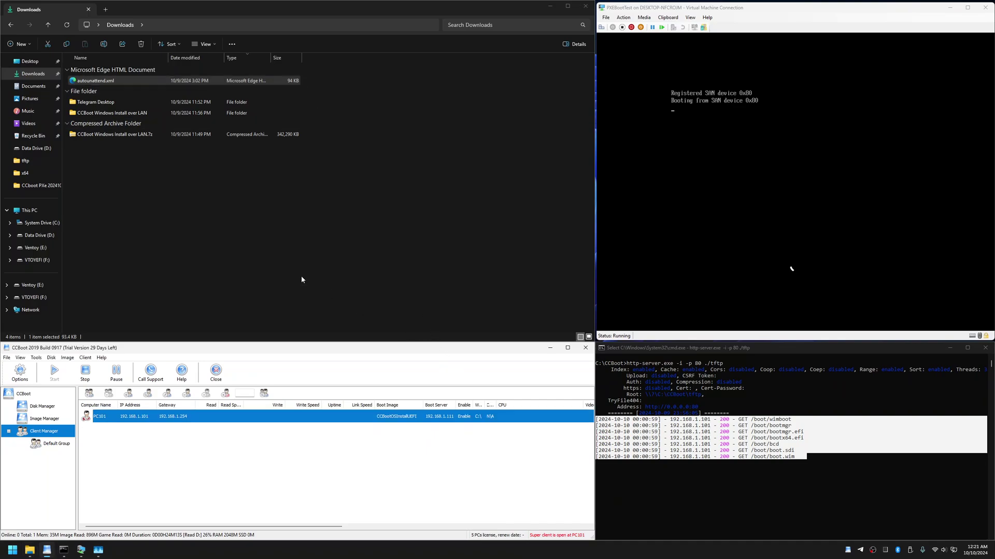
click(118, 138)
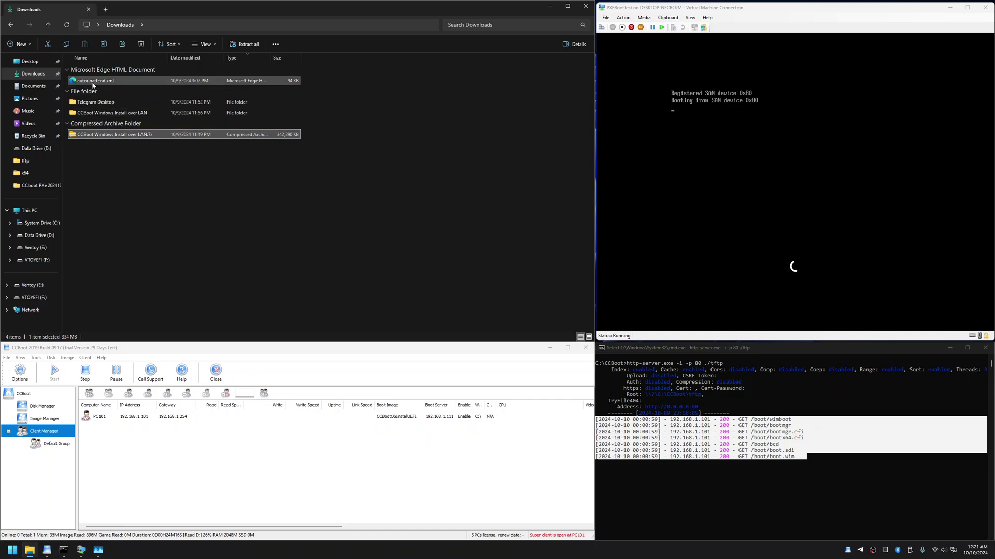
click(310, 353)
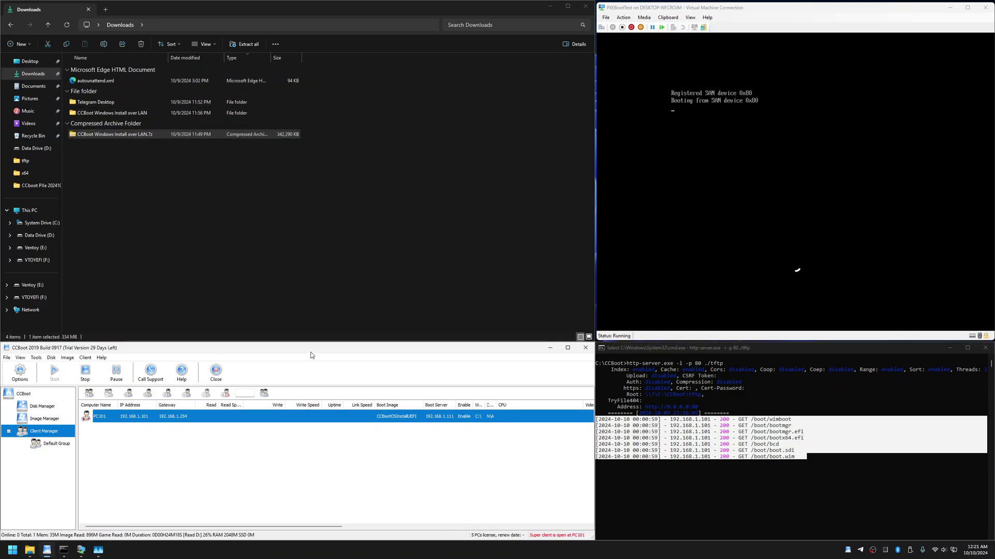